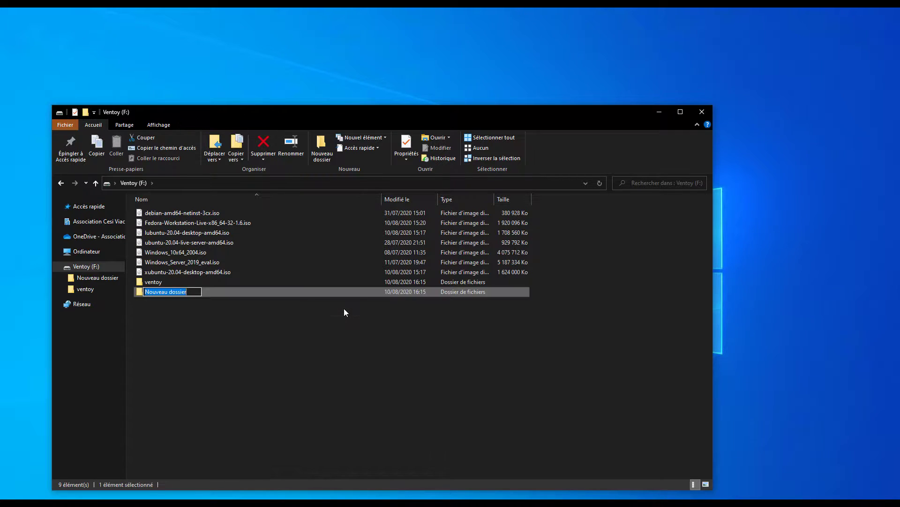
# Step: Name the new folder ISO and create Linux and Windows subfolders inside it
pyautogui.write('ISO')
pyautogui.press('Return')
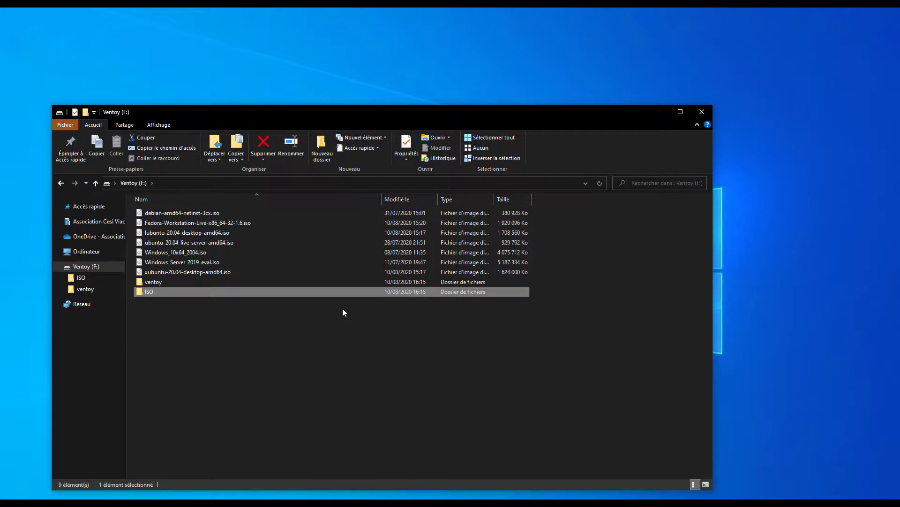
pyautogui.doubleClick(156, 291)
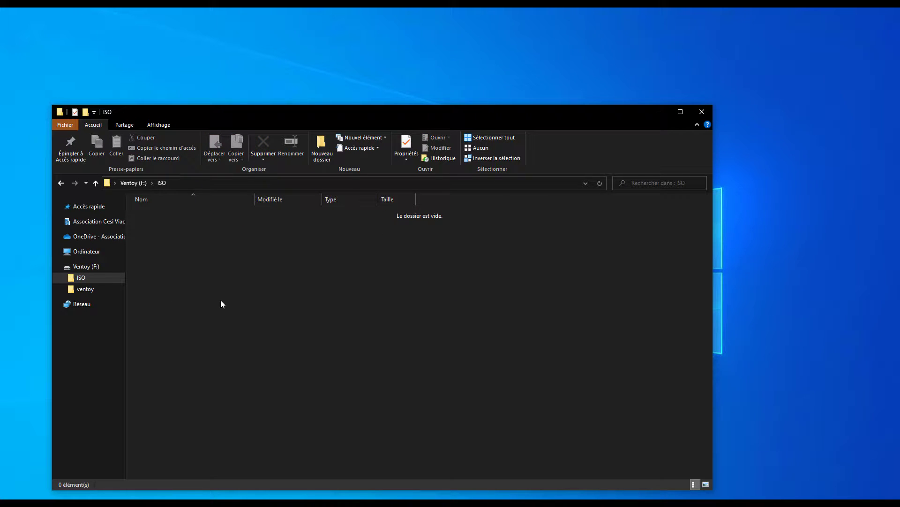
pyautogui.hotkey('ctrl', 'shift', 'n')
pyautogui.write('Linux')
pyautogui.press('Return')
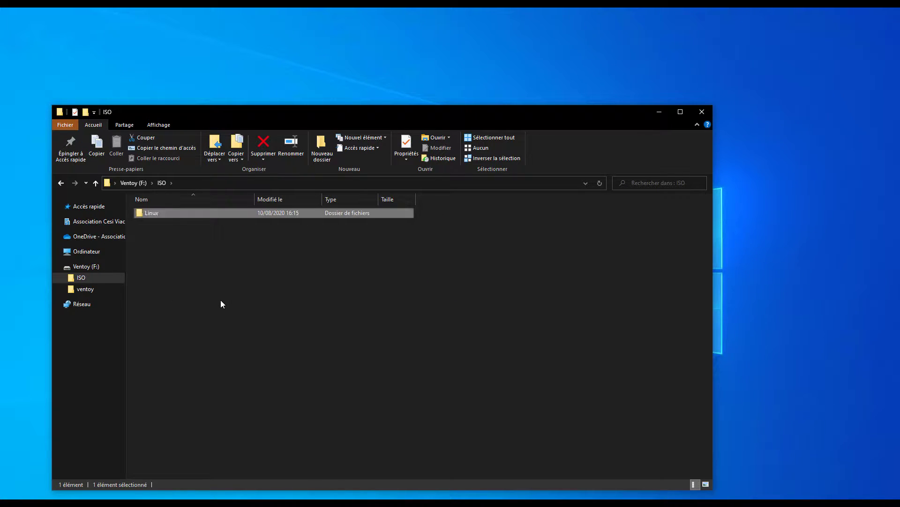
pyautogui.hotkey('ctrl', 'shift', 'n')
pyautogui.write('Windows')
pyautogui.press('Return')
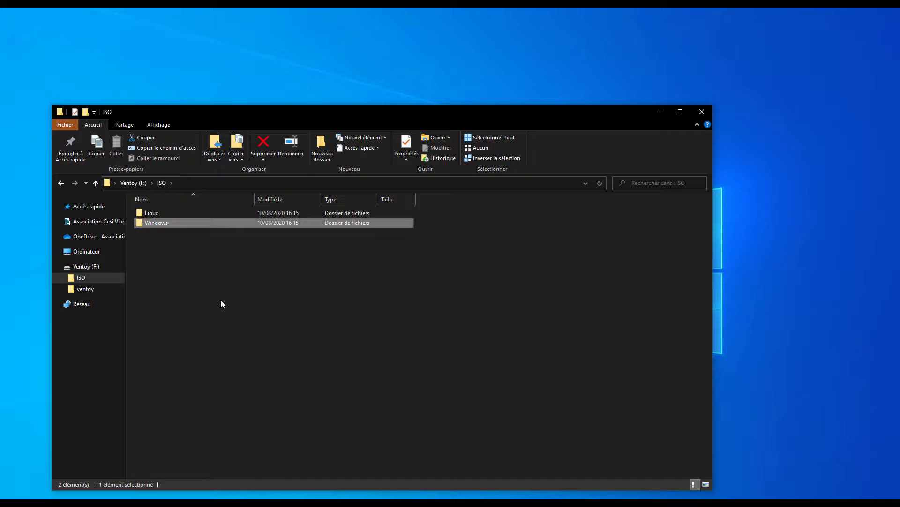
# Step: Move Windows_10x64_2004.iso and Windows_Server_2019_eval.iso from the Ventoy drive's root into the ISO\Windows folder
pyautogui.click(140, 183)
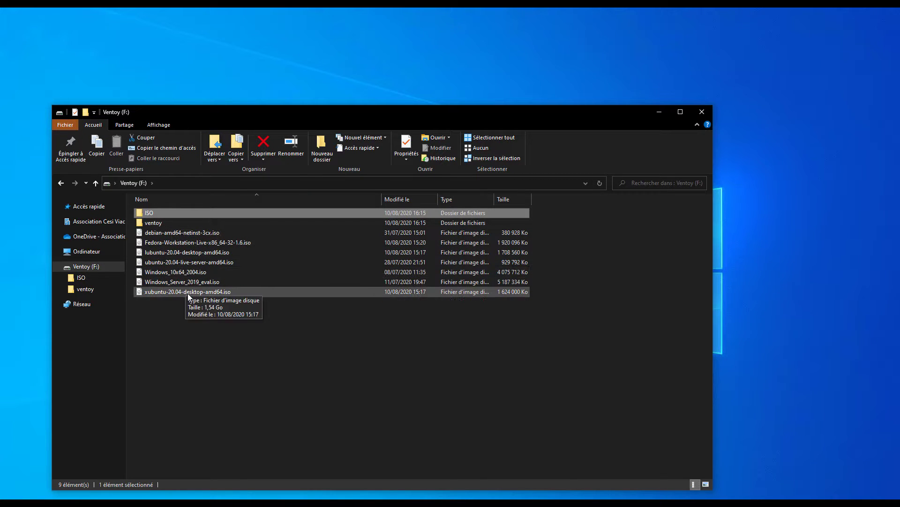
pyautogui.click(188, 292)
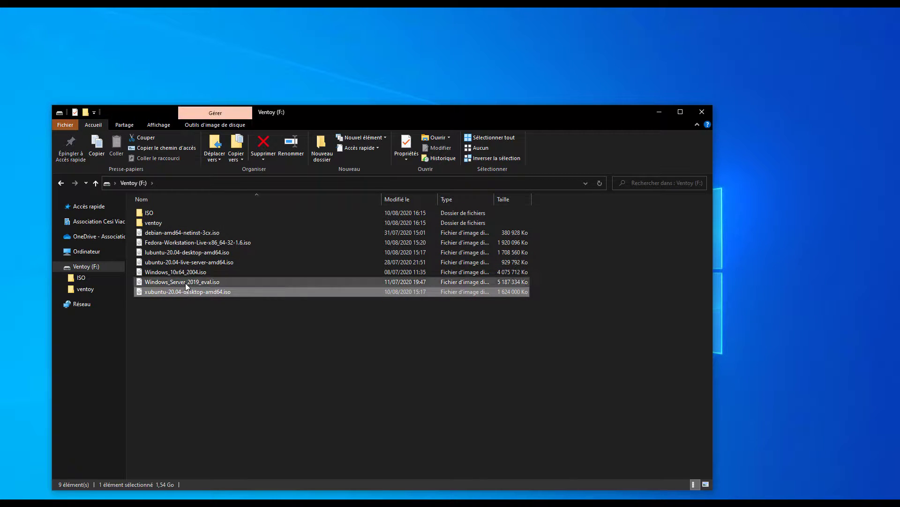
pyautogui.doubleClick(167, 213)
pyautogui.doubleClick(162, 222)
pyautogui.hotkey('ctrl', 'v')
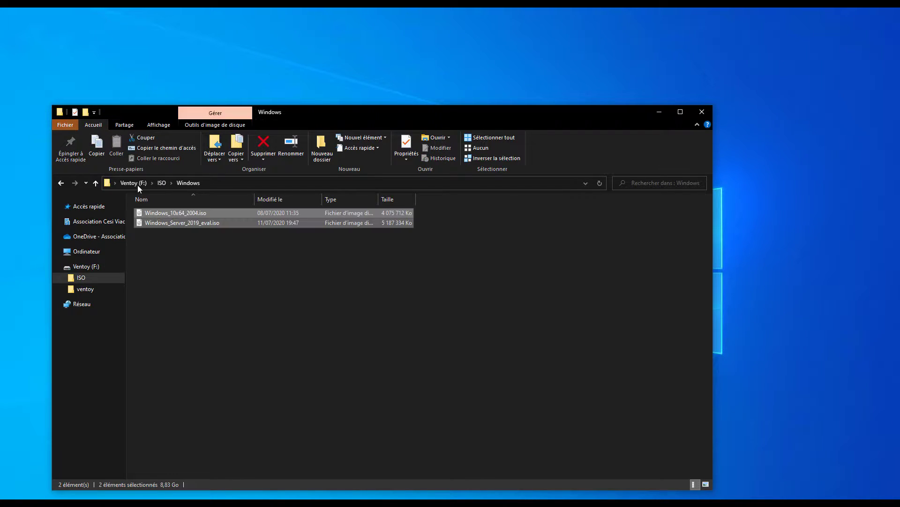
# Step: Move the debian, Fedora, lubuntu, ubuntu and xubuntu ISO files from the drive's root into the ISO\Linux folder
pyautogui.click(137, 185)
pyautogui.click(171, 235)
pyautogui.keyDown('shift'); pyautogui.click(164, 272); pyautogui.keyUp('shift')
pyautogui.hotkey('ctrl', 'x')
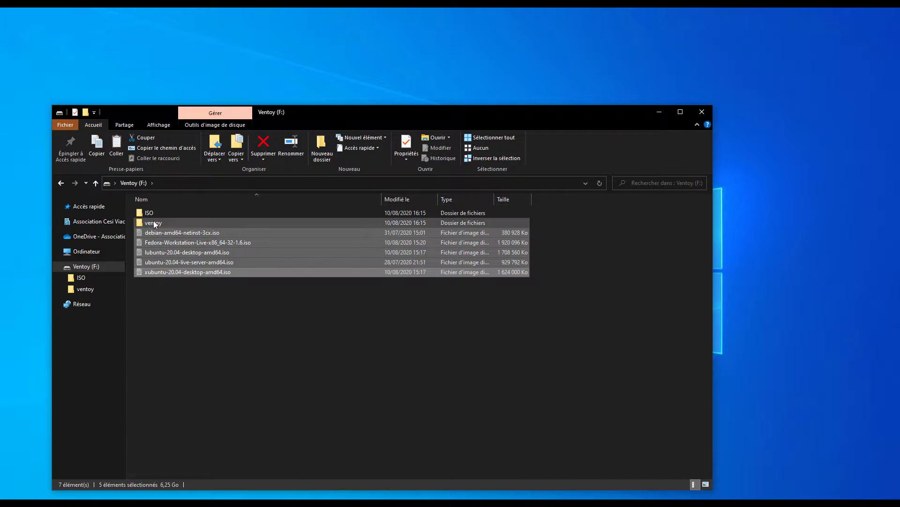
pyautogui.click(153, 212)
pyautogui.doubleClick(152, 212)
pyautogui.doubleClick(159, 213)
pyautogui.hotkey('ctrl', 'v')
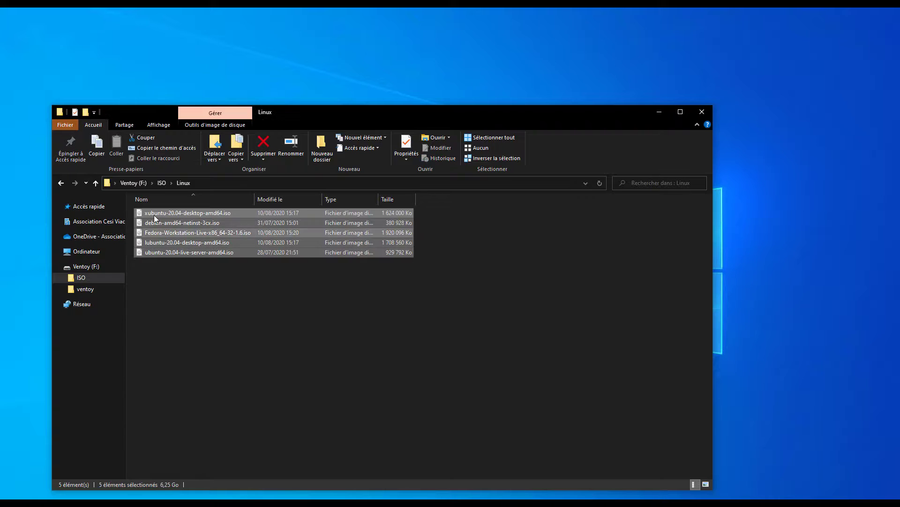
# Step: Create a text document in the drive's ventoy folder and rename it ventoy.json, accepting the extension change
pyautogui.click(142, 186)
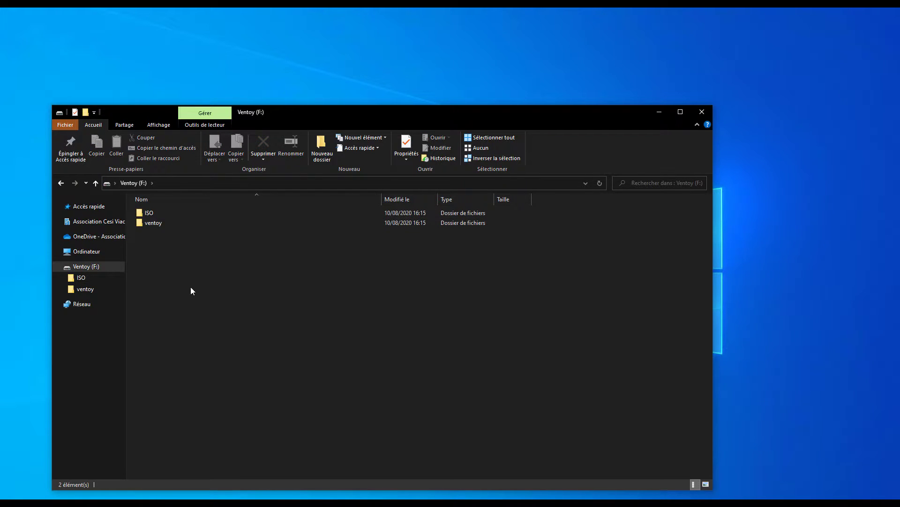
pyautogui.doubleClick(167, 224)
pyautogui.rightClick(167, 254)
pyautogui.moveTo(212, 379)
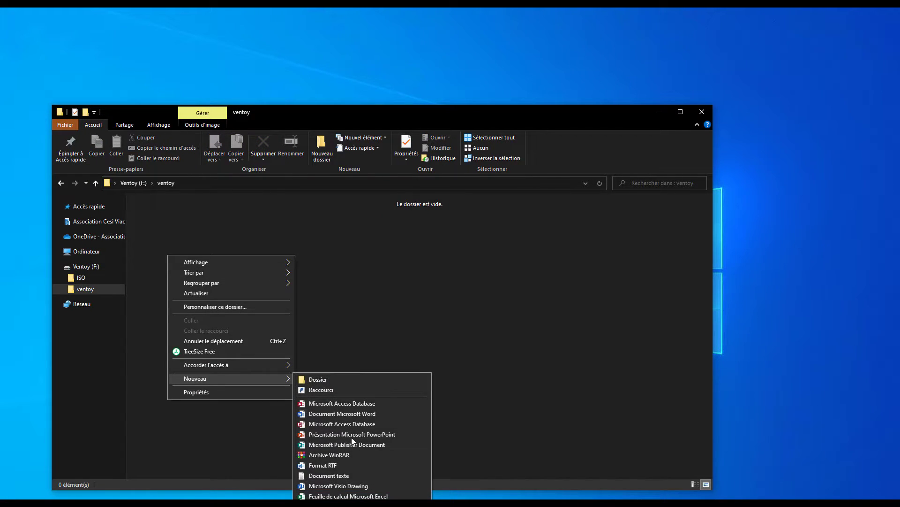
pyautogui.click(347, 475)
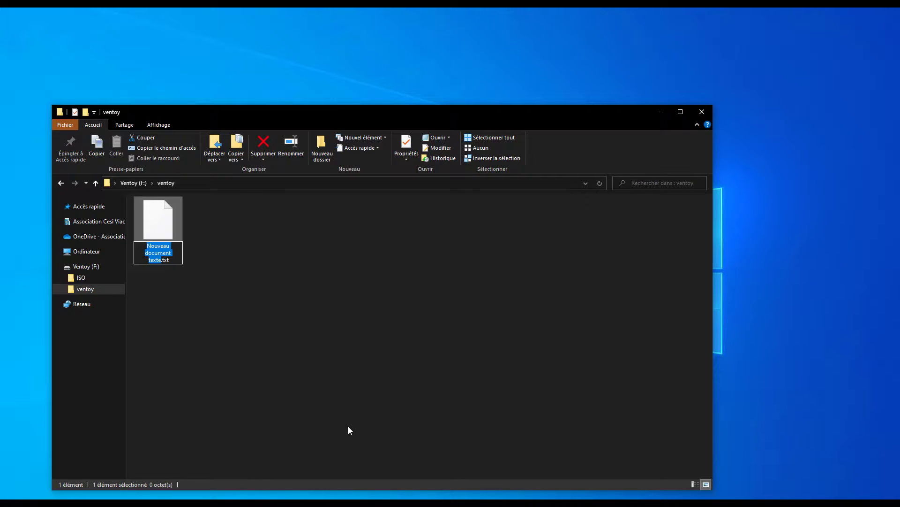
pyautogui.write('ventoy.json')
pyautogui.press('Delete')
pyautogui.press('Delete')
pyautogui.press('Delete')
pyautogui.press('Delete')
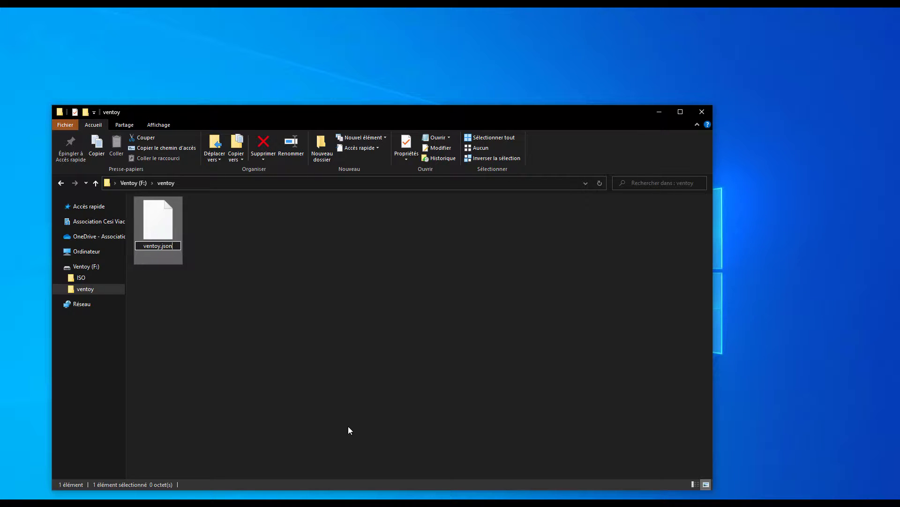
pyautogui.press('Return')
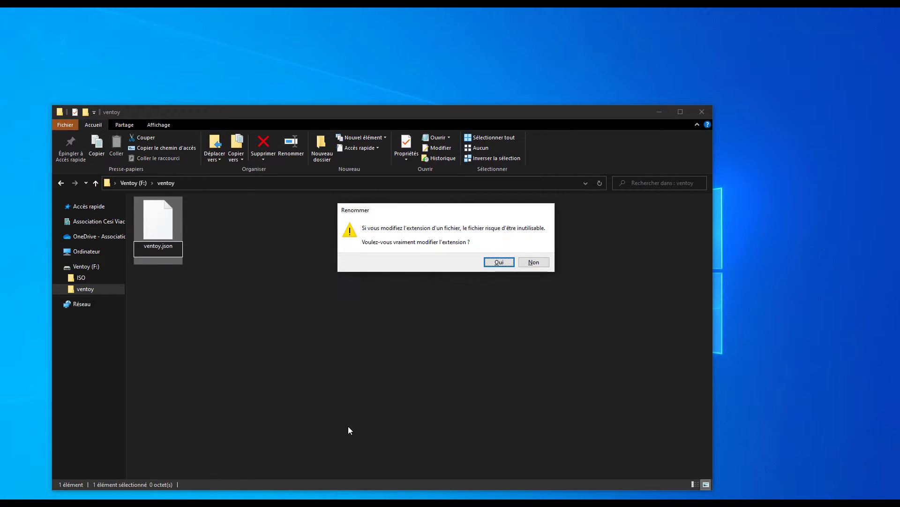
pyautogui.press('Return')
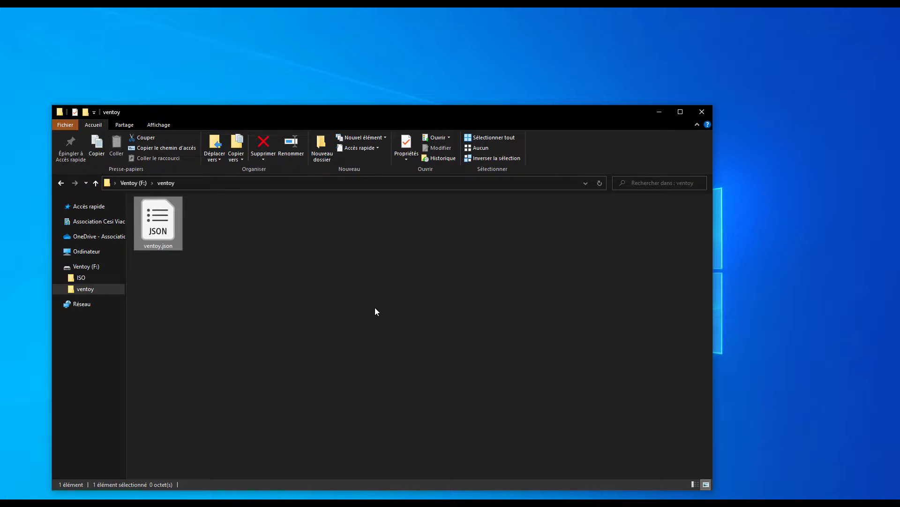
pyautogui.click(404, 242)
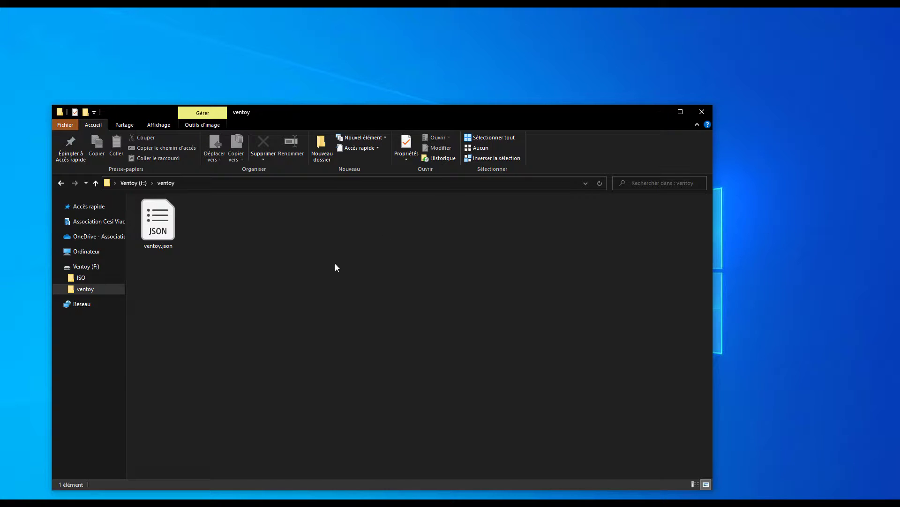
# Step: Open ventoy.json in Notepad++ and paste the control block with menu mode 1, dot-underscore filter 1, search root /ISO, timeout 10 and default image /ISO/debian_netinstall.iso
pyautogui.rightClick(159, 211)
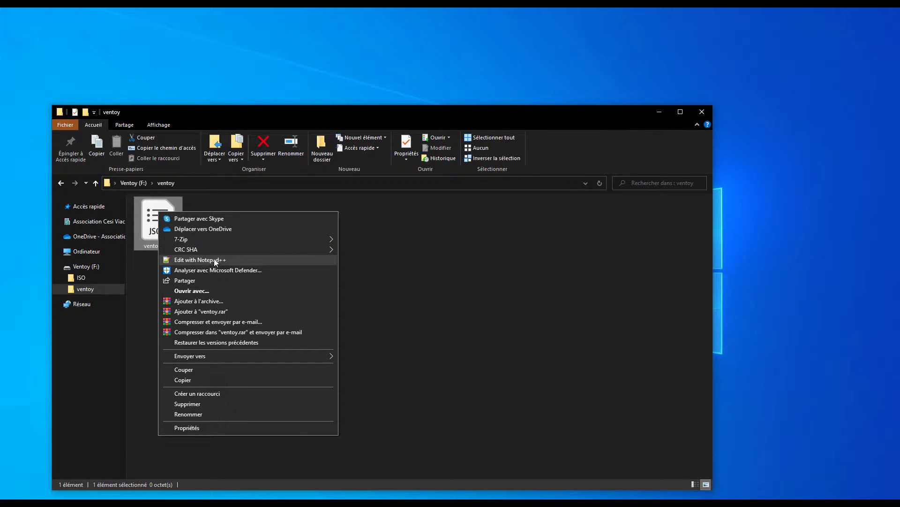
pyautogui.click(213, 260)
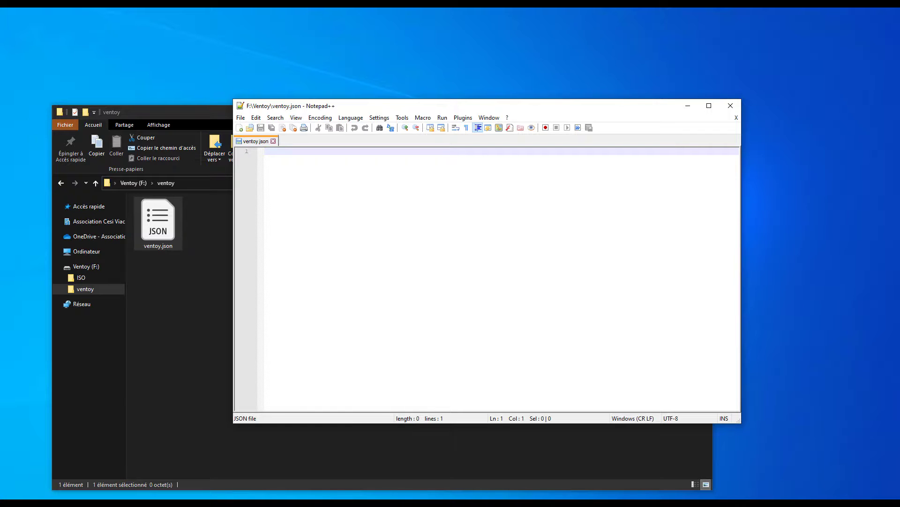
pyautogui.click(364, 153)
pyautogui.hotkey('ctrl', 'v')
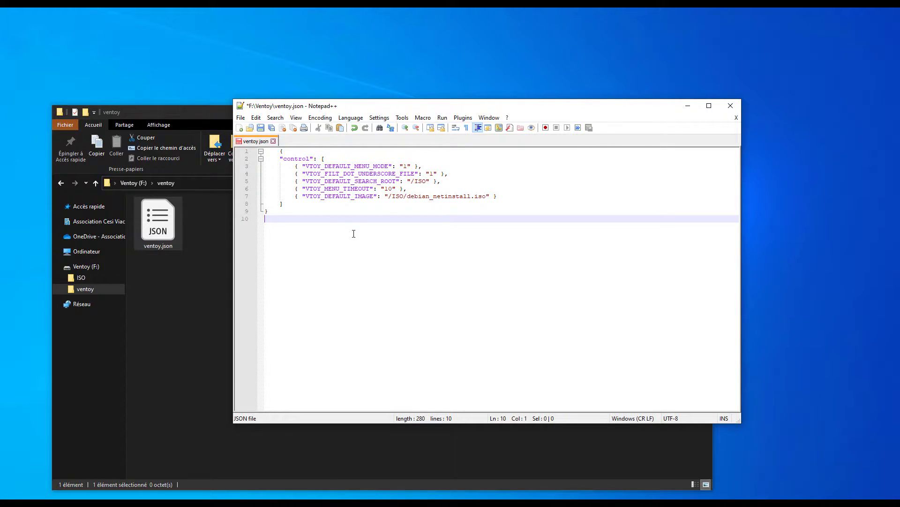
# Step: Examine the default menu mode, dot-underscore filter, default search root and menu timeout entries and their values in ventoy.json
pyautogui.click(347, 167)
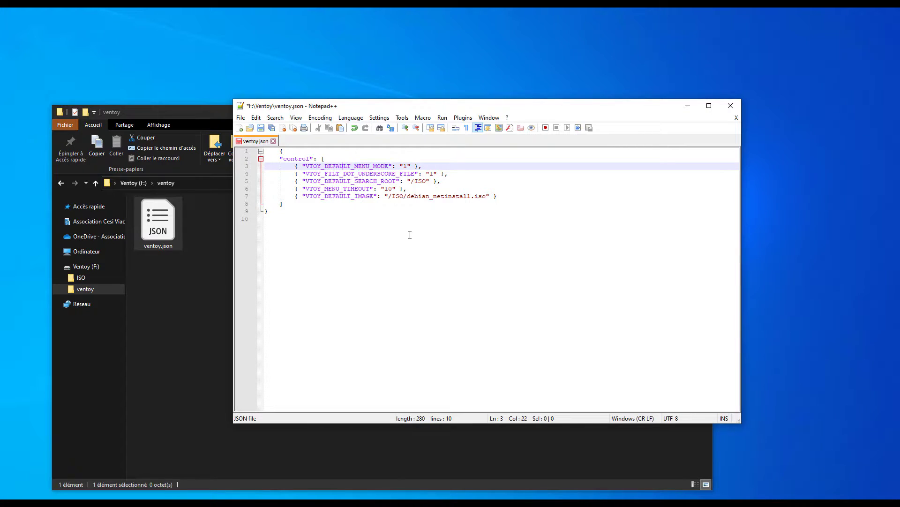
pyautogui.moveTo(333, 166); pyautogui.dragTo(389, 166)
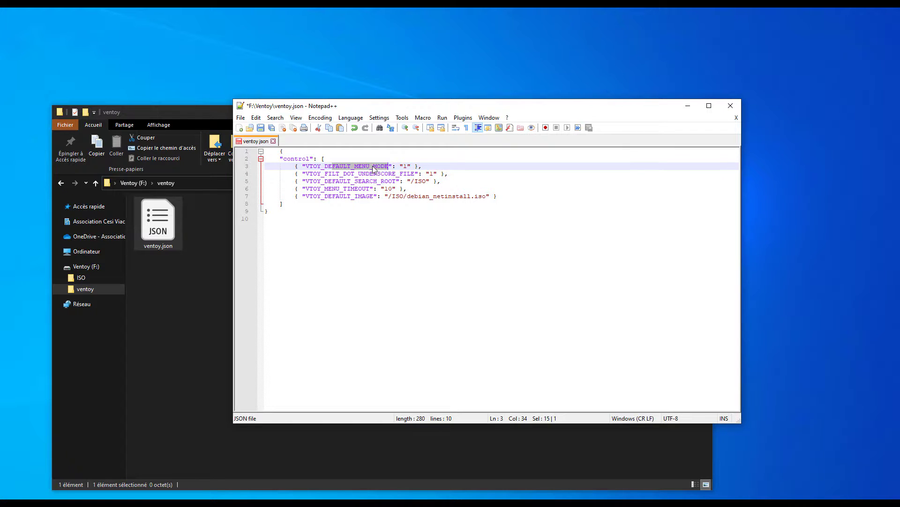
pyautogui.click(403, 166)
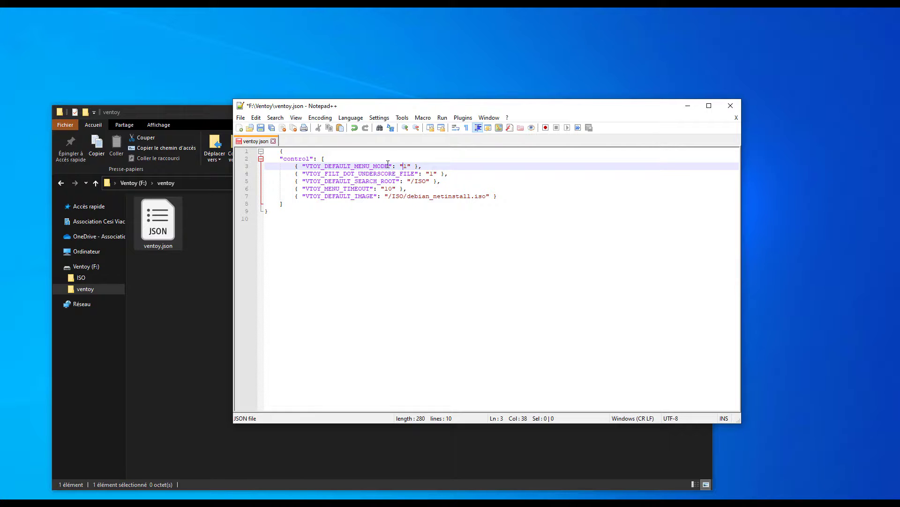
pyautogui.hotkey('shift', 'Right')
pyautogui.moveTo(411, 166); pyautogui.dragTo(399, 166)
pyautogui.click(407, 181)
pyautogui.moveTo(325, 173); pyautogui.dragTo(413, 173)
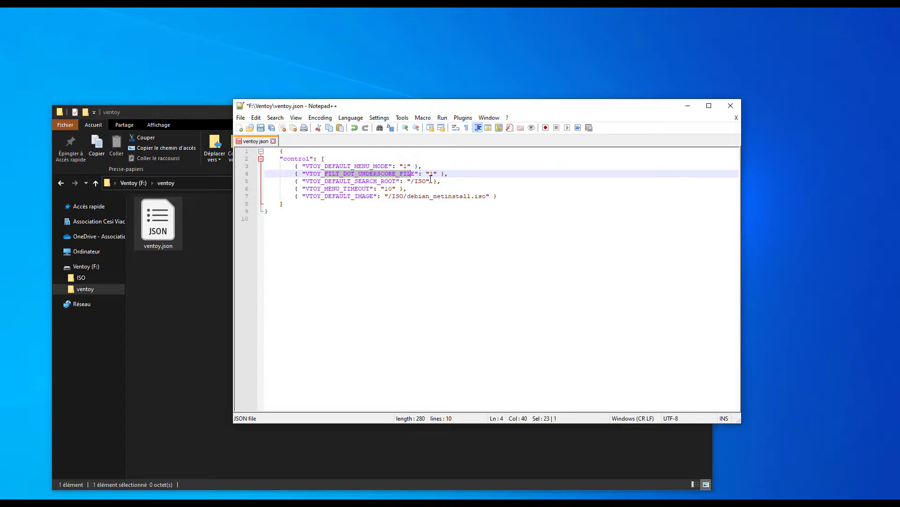
pyautogui.press('Right')
pyautogui.press('Right')
pyautogui.moveTo(431, 174); pyautogui.dragTo(437, 174)
pyautogui.click(405, 186)
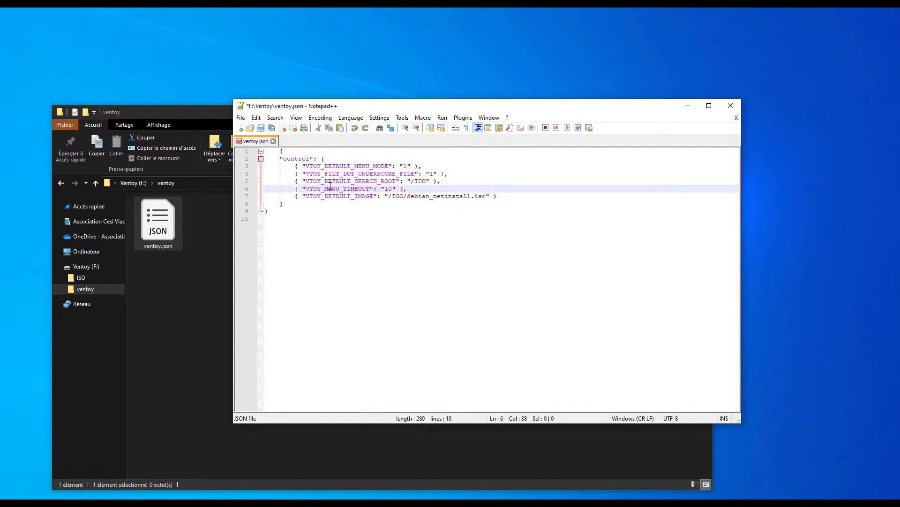
pyautogui.moveTo(329, 181); pyautogui.dragTo(393, 181)
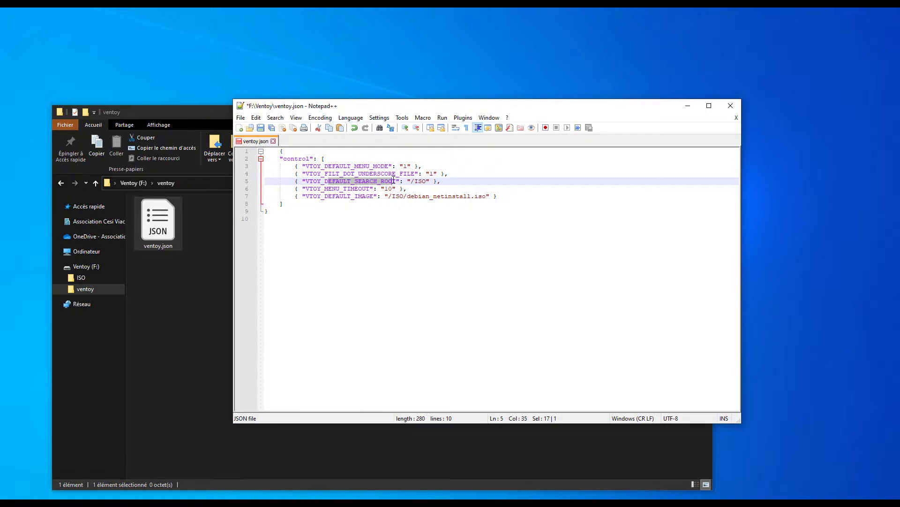
pyautogui.moveTo(411, 181); pyautogui.dragTo(427, 182)
pyautogui.moveTo(324, 188); pyautogui.dragTo(362, 190)
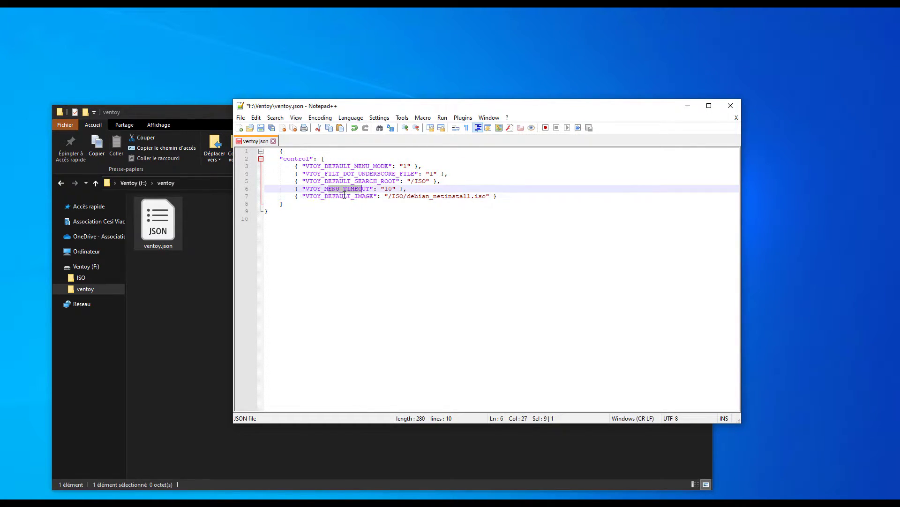
pyautogui.click(346, 189)
pyautogui.moveTo(385, 189); pyautogui.dragTo(397, 190)
# Step: Delete the VTOY_MENU_TIMEOUT and VTOY_DEFAULT_IMAGE lines with the trailing comma after the search root entry, and save ventoy.json
pyautogui.moveTo(385, 199); pyautogui.dragTo(297, 193)
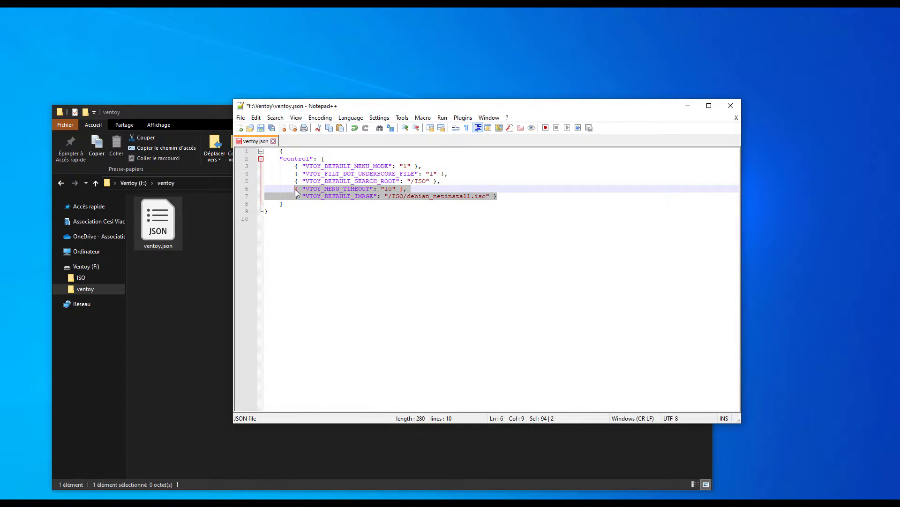
pyautogui.press('Delete')
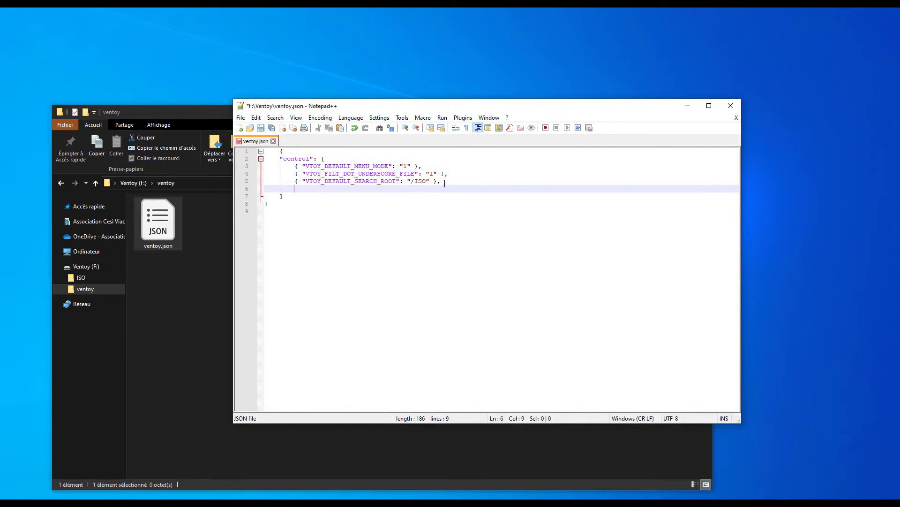
pyautogui.click(446, 181)
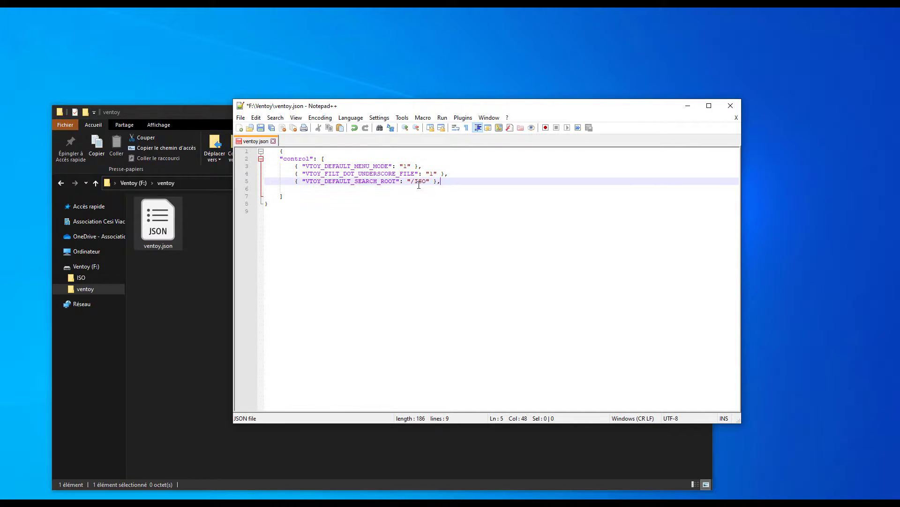
pyautogui.press('BackSpace')
pyautogui.press('Delete')
pyautogui.hotkey('ctrl', 'End')
pyautogui.hotkey('ctrl', 's')
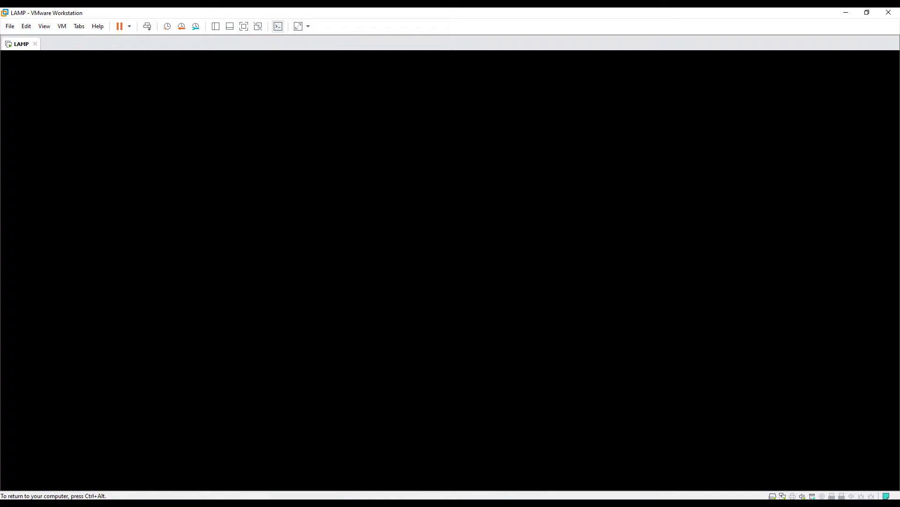
# Step: Switch to the LAMP virtual machine in VMware Workstation and look over the directory entries of the Ventoy boot menu
pyautogui.press('Down')
pyautogui.press('Up')
pyautogui.press('Down')
pyautogui.press('Up')
pyautogui.press('Down')
pyautogui.press('Up')
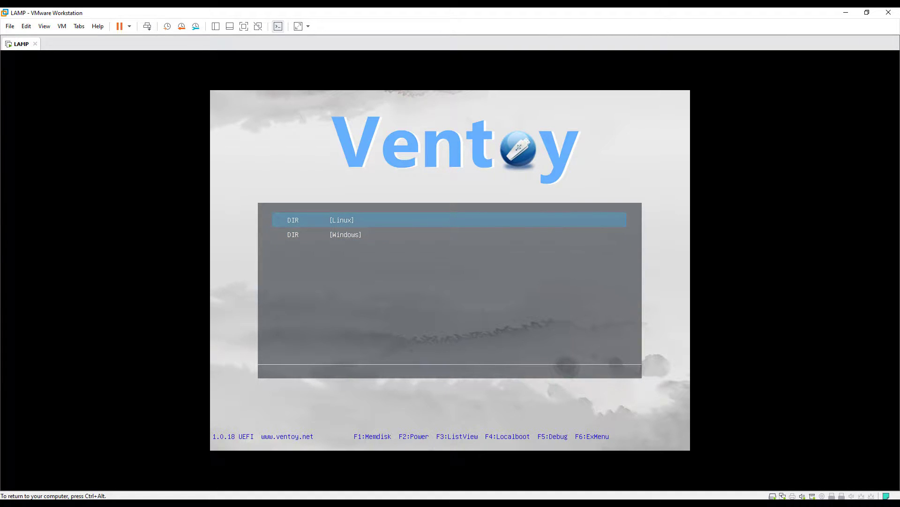
pyautogui.press('Down')
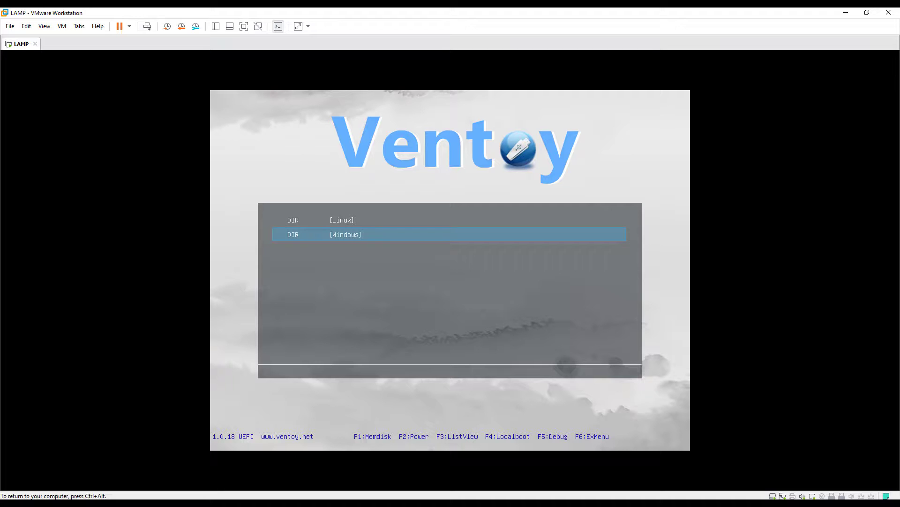
# Step: Show the Ventoy boot menu as a flat list, go through all ISO entries, and return to the tree view
pyautogui.press('F3')
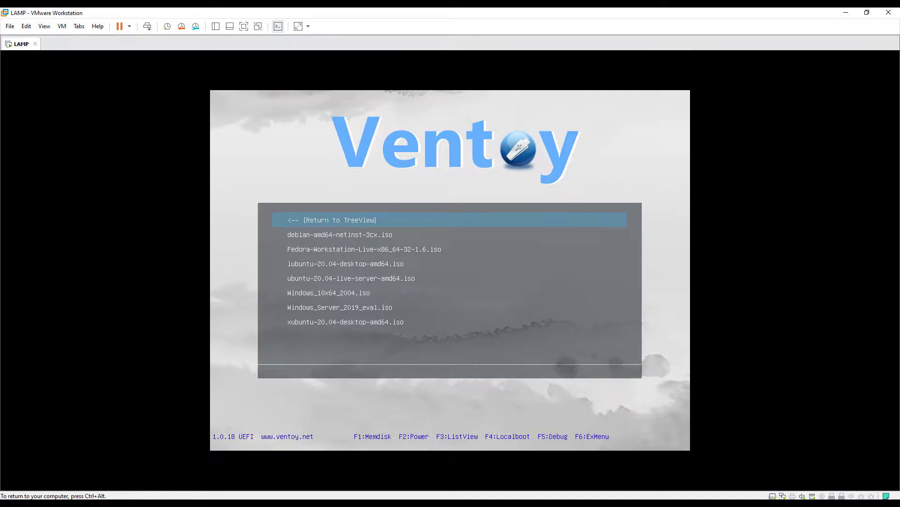
pyautogui.press('Down')
pyautogui.press('Down')
pyautogui.press('Down')
pyautogui.press('Down')
pyautogui.press('Down')
pyautogui.press('Down')
pyautogui.press('Down')
pyautogui.press('Up')
pyautogui.press('Up')
pyautogui.press('Up')
pyautogui.press('Up')
pyautogui.press('Up')
pyautogui.press('Up')
pyautogui.press('Up')
pyautogui.press('Return')
pyautogui.press('Up')
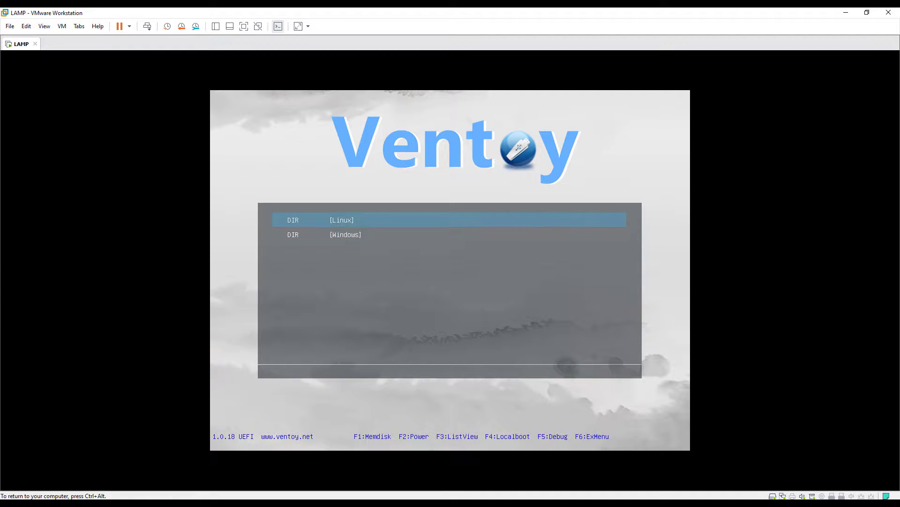
# Step: Open the Linux directory in the Ventoy boot menu, browse its ISO entries, and return to the parent level
pyautogui.press('Return')
pyautogui.press('Down')
pyautogui.press('Down')
pyautogui.press('Up')
pyautogui.press('Down')
pyautogui.press('Down')
pyautogui.press('Down')
pyautogui.press('Up')
pyautogui.press('Up')
pyautogui.press('Up')
pyautogui.press('Down')
pyautogui.press('Up')
pyautogui.press('Up')
pyautogui.press('Return')
# Step: Open the Windows directory in the Ventoy boot menu and browse its ISO entries
pyautogui.press('Down')
pyautogui.press('Return')
pyautogui.press('Down')
pyautogui.press('Up')
pyautogui.press('Down')
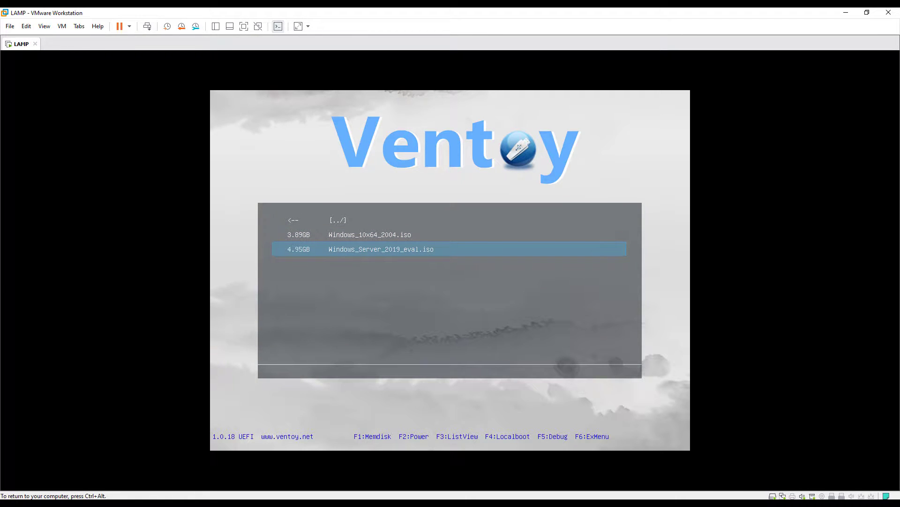
# Step: Return from the Windows directory to the parent level of the Ventoy boot menu
pyautogui.press('Up')
pyautogui.press('Up')
pyautogui.press('Return')
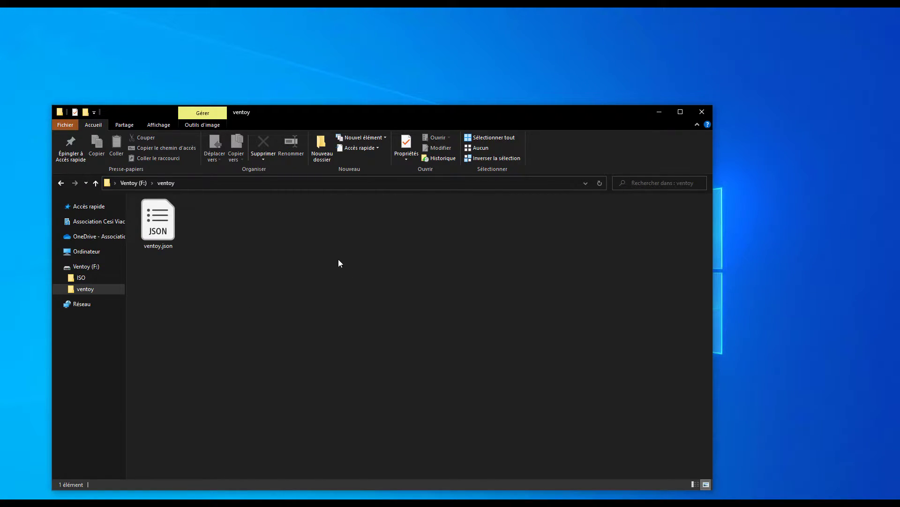
# Step: Switch to File Explorer and create a folder named Themes in the ventoy folder on the Ventoy (F:) drive
pyautogui.rightClick(301, 223)
pyautogui.moveTo(381, 345)
pyautogui.click(441, 346)
pyautogui.write('Themes')
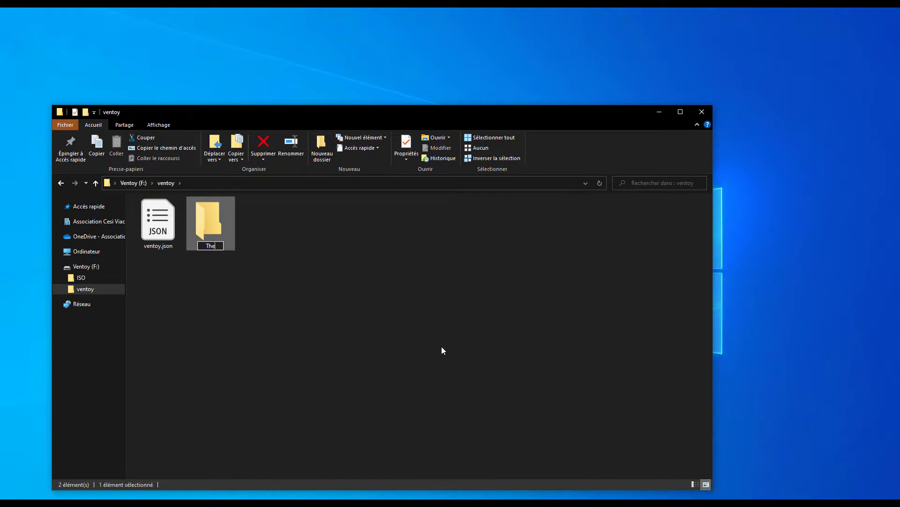
pyautogui.press('Return')
pyautogui.click(226, 288)
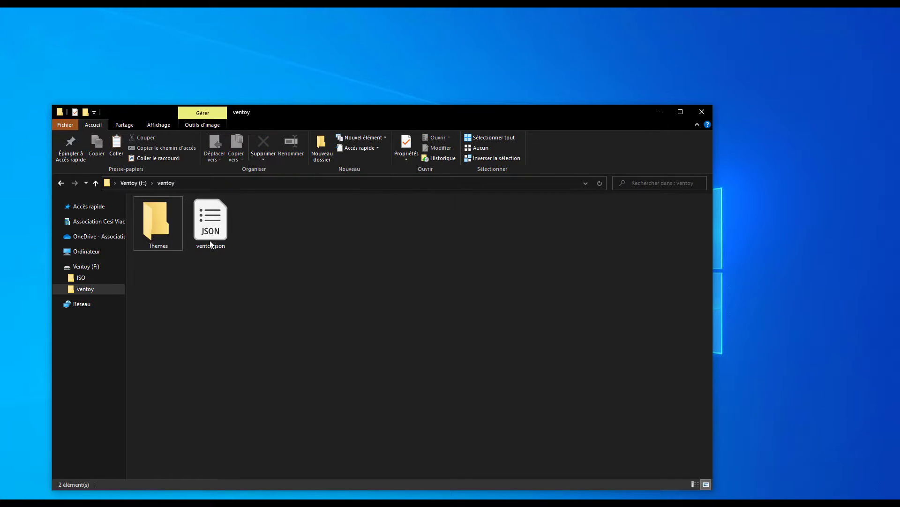
# Step: Extract the Tela-1080p.tar.xz archive in the Téléchargements folder into its own Tela-1080p folder
pyautogui.click(160, 242)
pyautogui.click(87, 251)
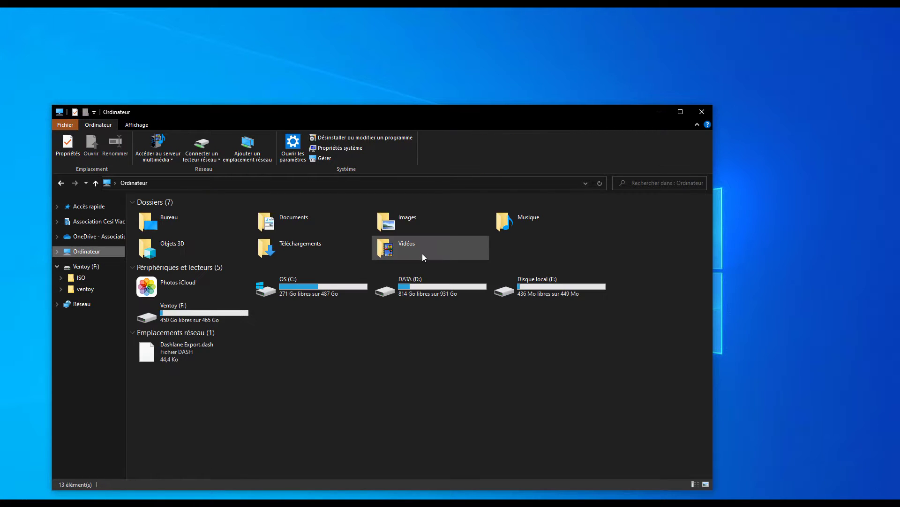
pyautogui.doubleClick(317, 247)
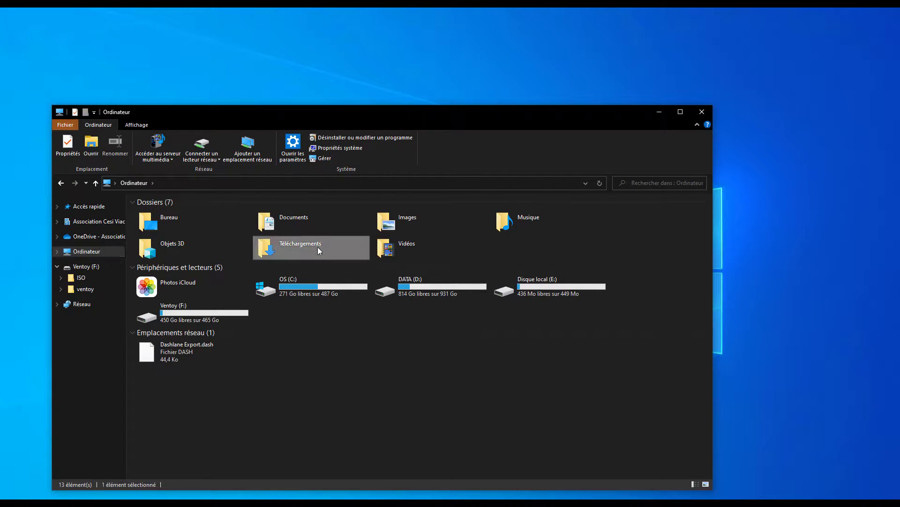
pyautogui.click(166, 226)
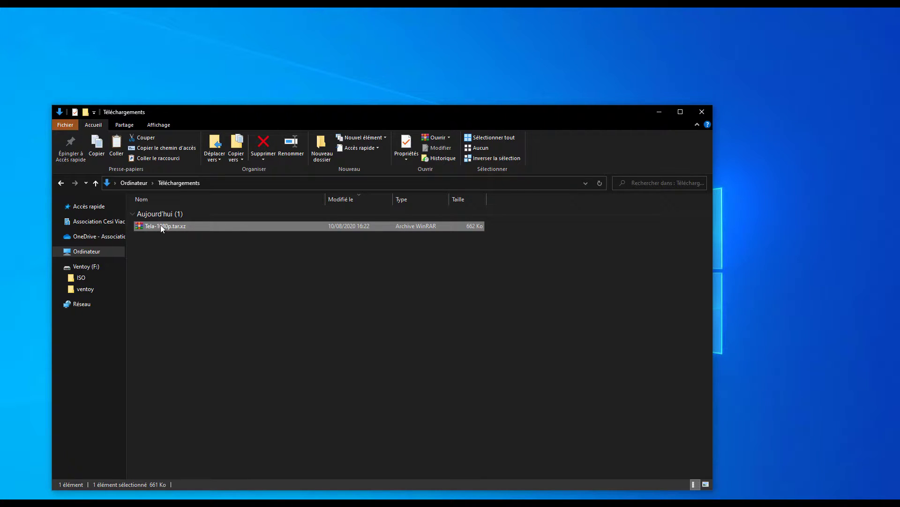
pyautogui.rightClick(161, 225)
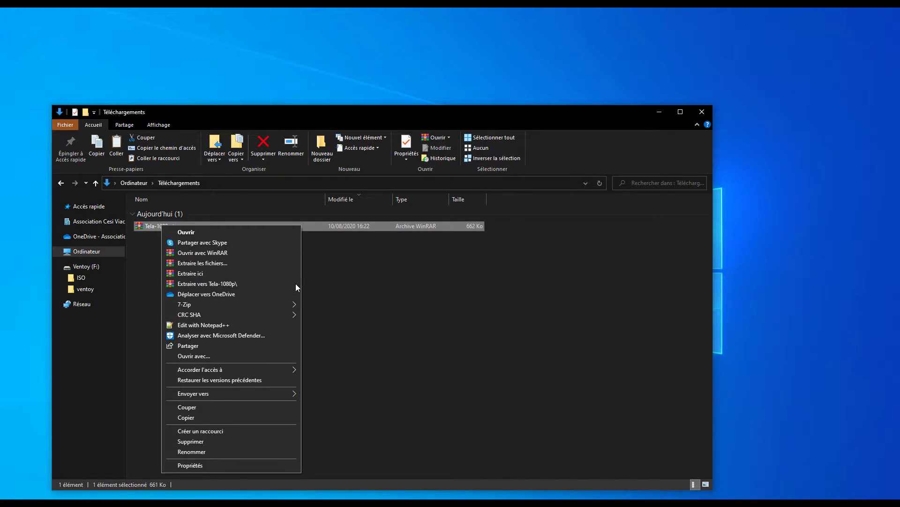
pyautogui.click(212, 283)
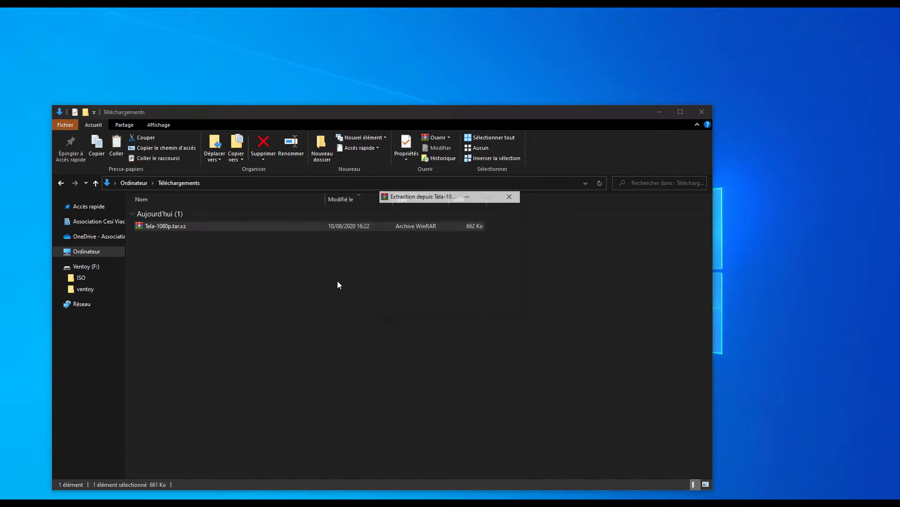
# Step: Open the Tela folder nested inside the extracted Tela-1080p folder and look over its theme files
pyautogui.doubleClick(167, 236)
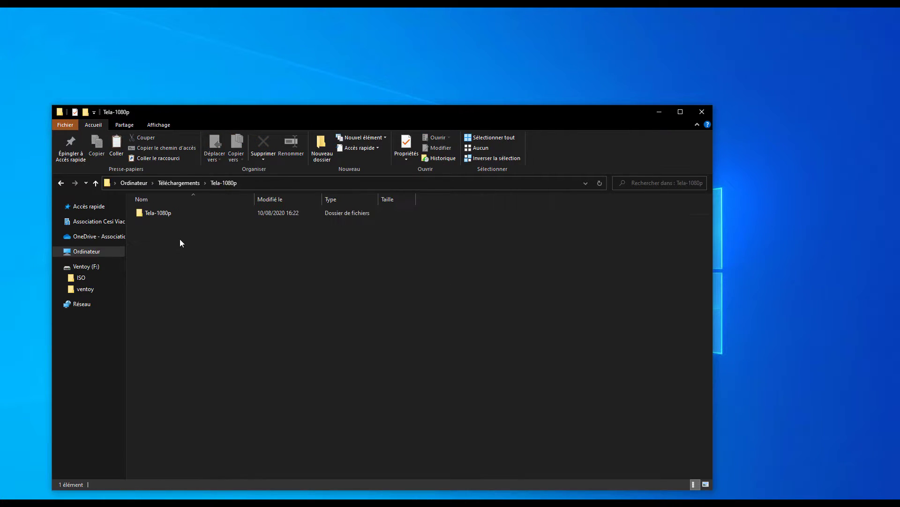
pyautogui.doubleClick(179, 213)
pyautogui.moveTo(190, 242); pyautogui.dragTo(156, 215)
pyautogui.click(174, 213)
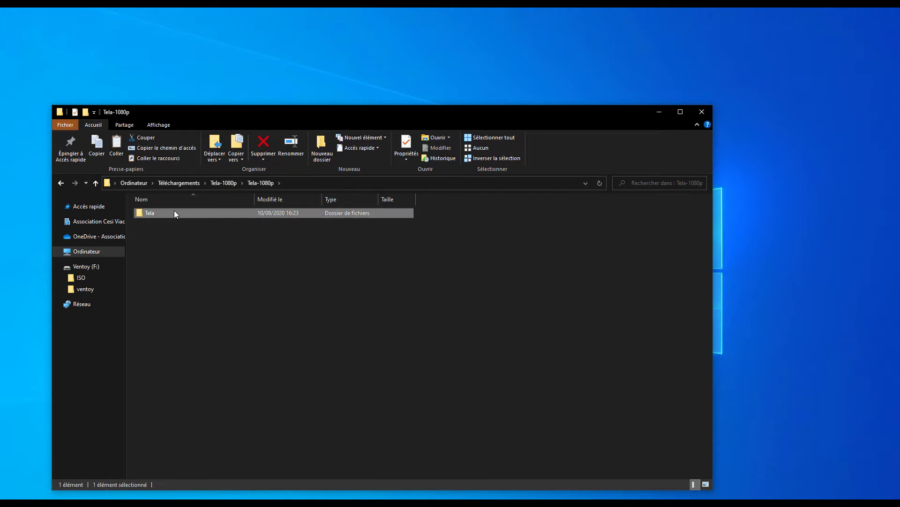
pyautogui.rightClick(166, 211)
pyautogui.doubleClick(151, 212)
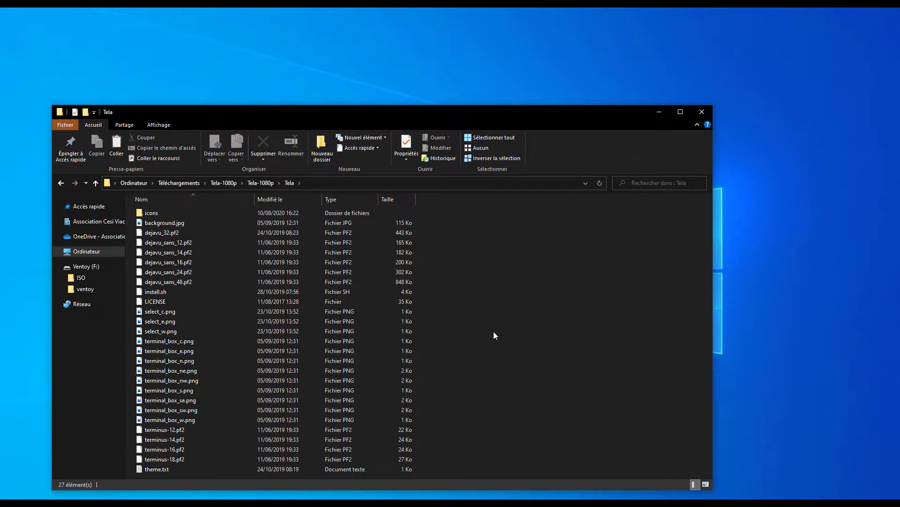
pyautogui.moveTo(467, 472); pyautogui.dragTo(189, 189)
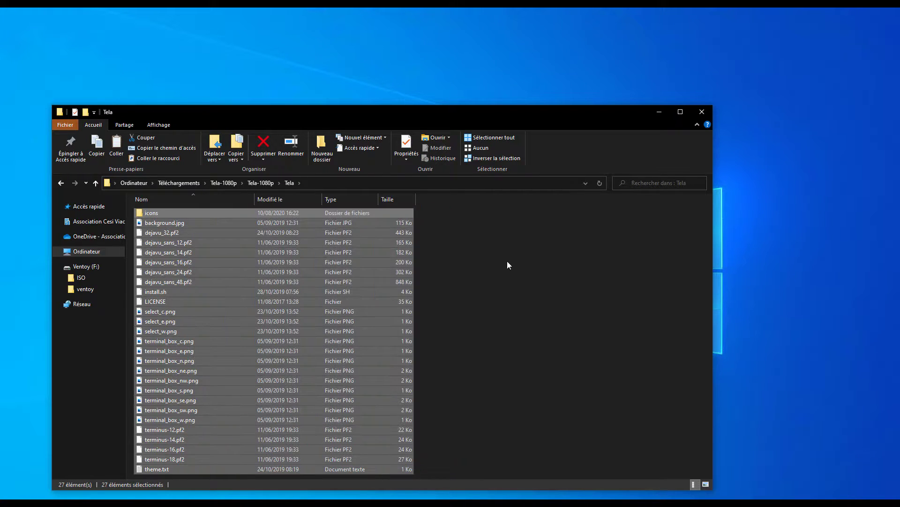
pyautogui.click(510, 263)
# Step: Copy the Tela folder from the extracted archive into the Themes folder on the Ventoy drive
pyautogui.click(264, 183)
pyautogui.rightClick(170, 210)
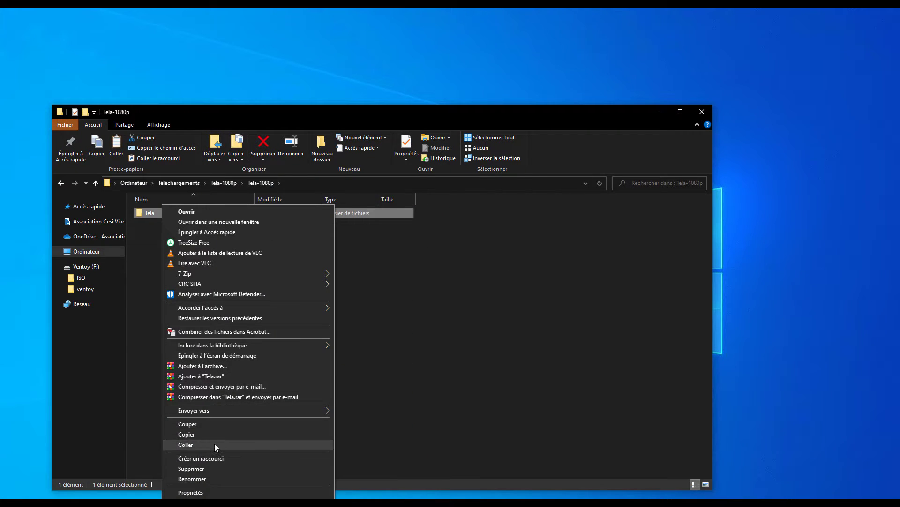
pyautogui.click(197, 434)
pyautogui.click(89, 289)
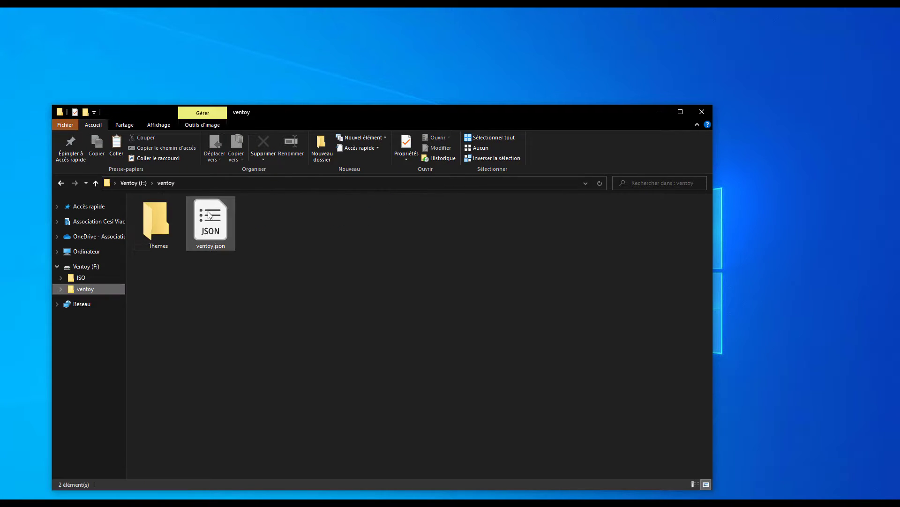
pyautogui.doubleClick(155, 216)
pyautogui.rightClick(182, 222)
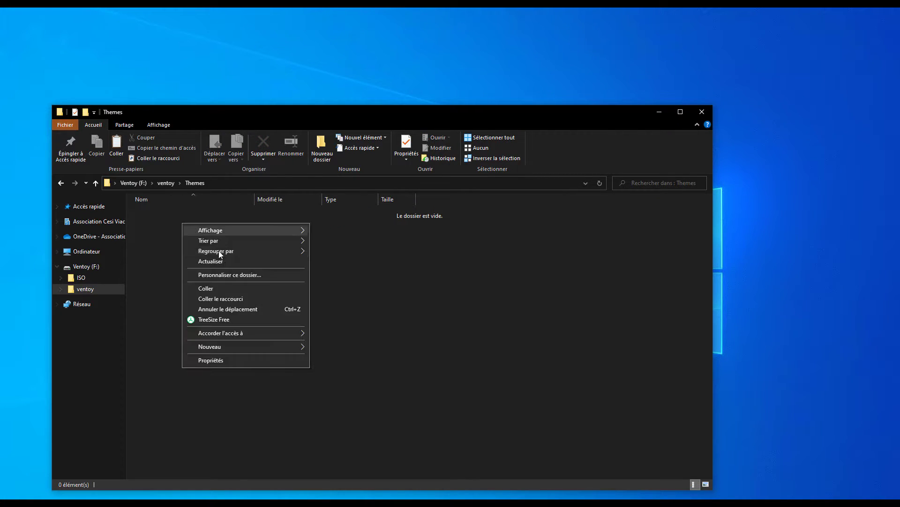
pyautogui.click(211, 287)
pyautogui.click(312, 275)
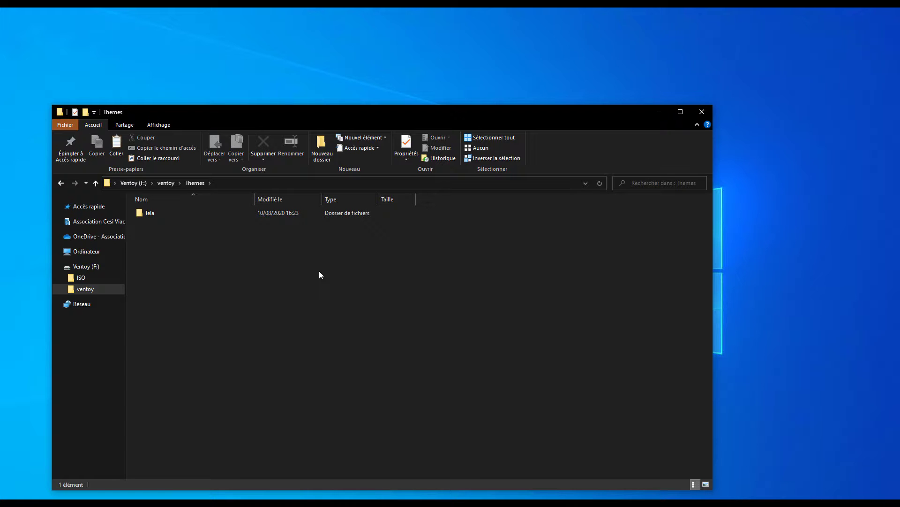
# Step: Go back to the ventoy folder and open ventoy.json in Notepad++ for editing
pyautogui.click(166, 184)
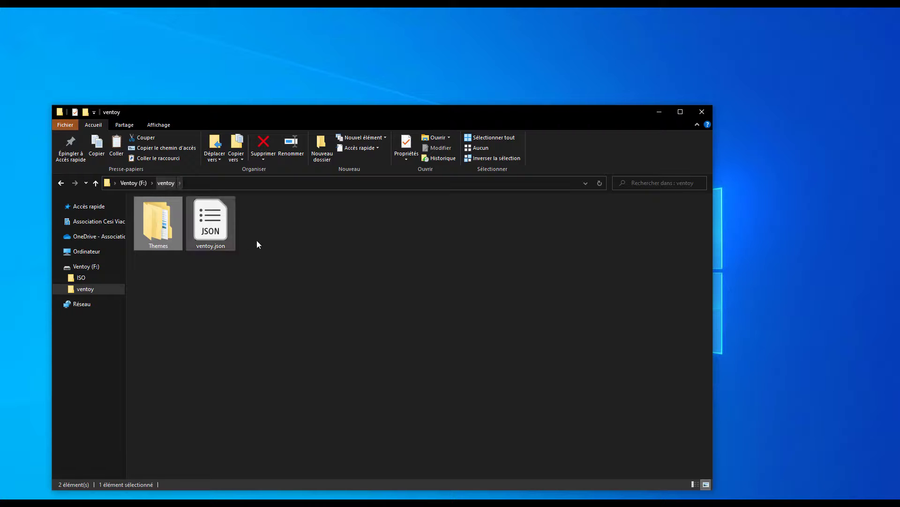
pyautogui.click(286, 234)
pyautogui.click(217, 220)
pyautogui.rightClick(218, 221)
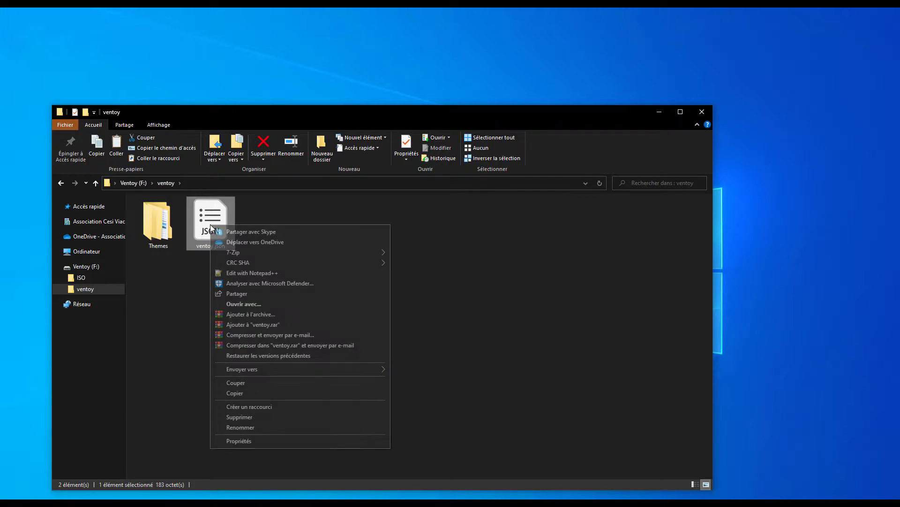
pyautogui.click(243, 273)
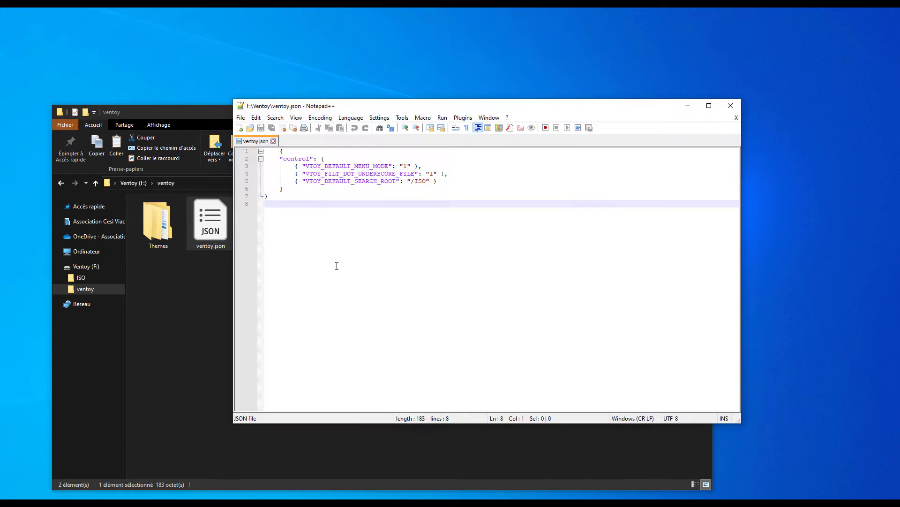
# Step: Paste the copied theme configuration block below the control section of ventoy.json, leaving an empty line between them
pyautogui.press('Return')
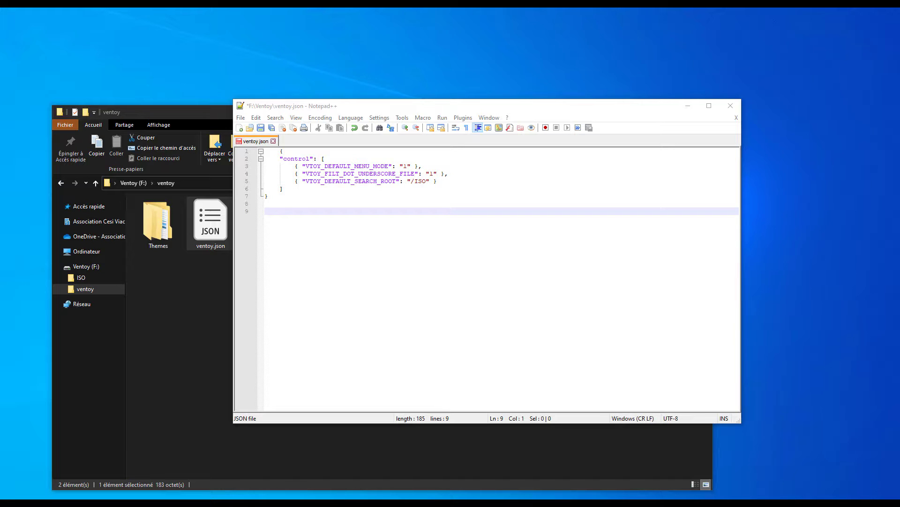
pyautogui.click(353, 253)
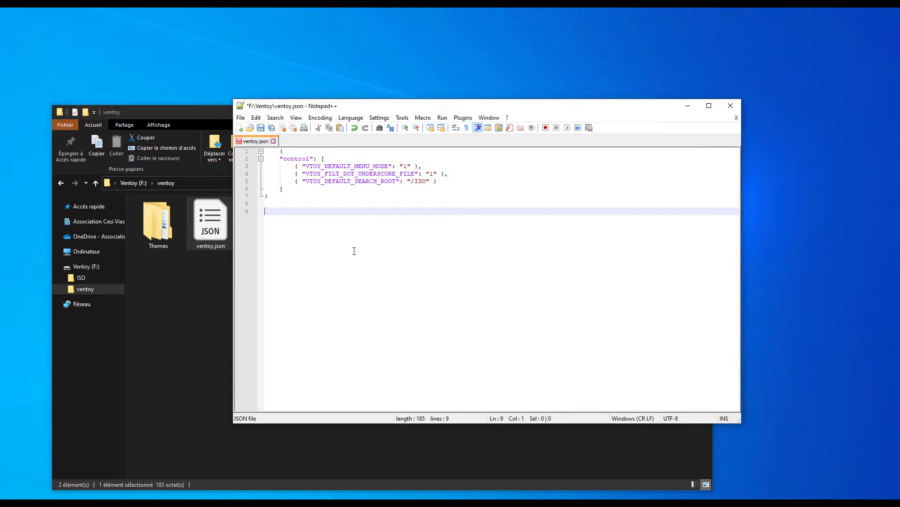
pyautogui.click(332, 205)
pyautogui.click(329, 212)
pyautogui.hotkey('ctrl', 'v')
# Step: Remove the blur subfolder from the theme's "file" path and change its theme folder to themes
pyautogui.moveTo(299, 226); pyautogui.dragTo(321, 226)
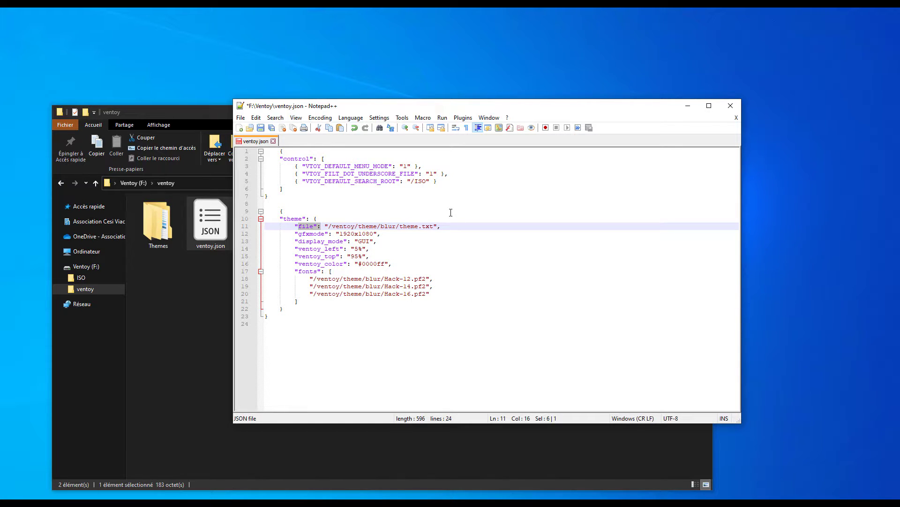
pyautogui.click(372, 222)
pyautogui.click(397, 225)
pyautogui.press('BackSpace')
pyautogui.press('BackSpace')
pyautogui.press('BackSpace')
pyautogui.press('BackSpace')
pyautogui.press('BackSpace')
pyautogui.write('s')
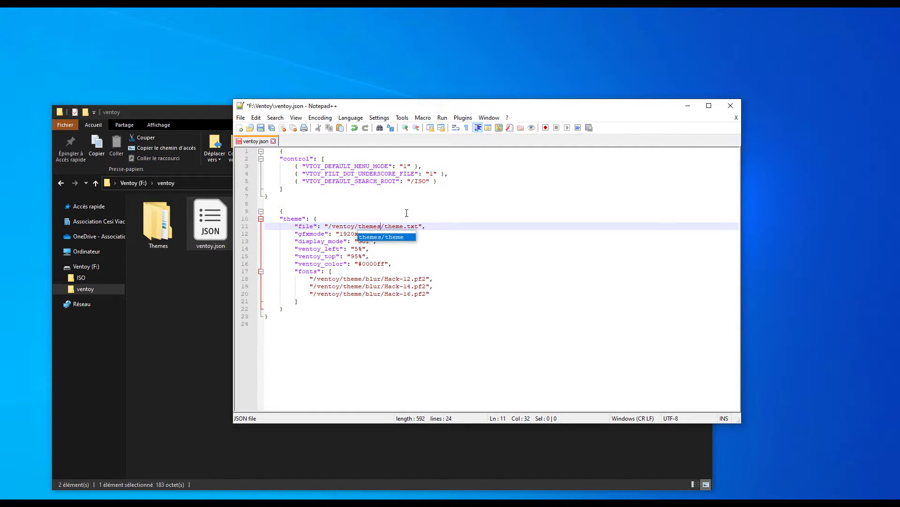
# Step: Change the theme's "file" path to /ventoy/Themes/tela/theme.txt
pyautogui.press('BackSpace')
pyautogui.press('BackSpace')
pyautogui.press('BackSpace')
pyautogui.press('BackSpace')
pyautogui.press('BackSpace')
pyautogui.press('BackSpace')
pyautogui.write('Themes/')
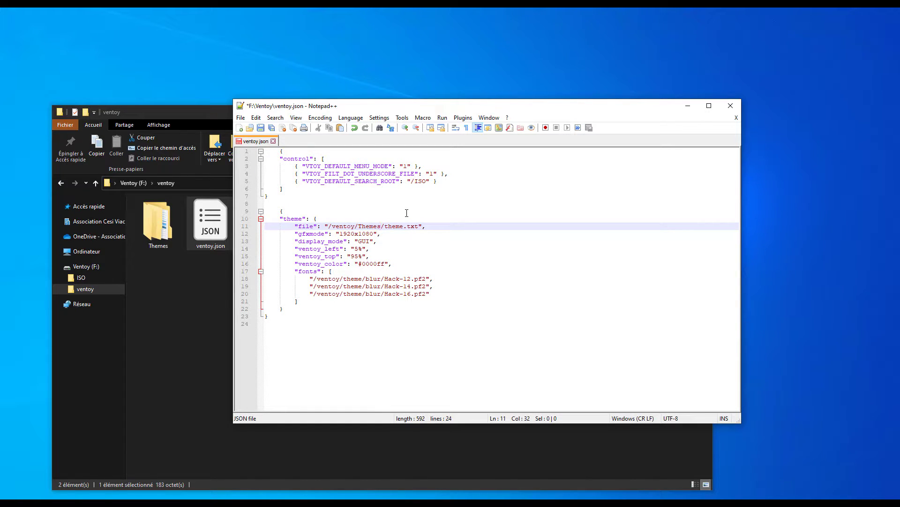
pyautogui.write('tela/')
# Step: Arrange File Explorer and Notepad++ side by side, open Themes > Tela, and select theme.txt
pyautogui.click(206, 287)
pyautogui.moveTo(557, 115); pyautogui.dragTo(1, 204)
pyautogui.click(526, 169)
pyautogui.doubleClick(120, 148)
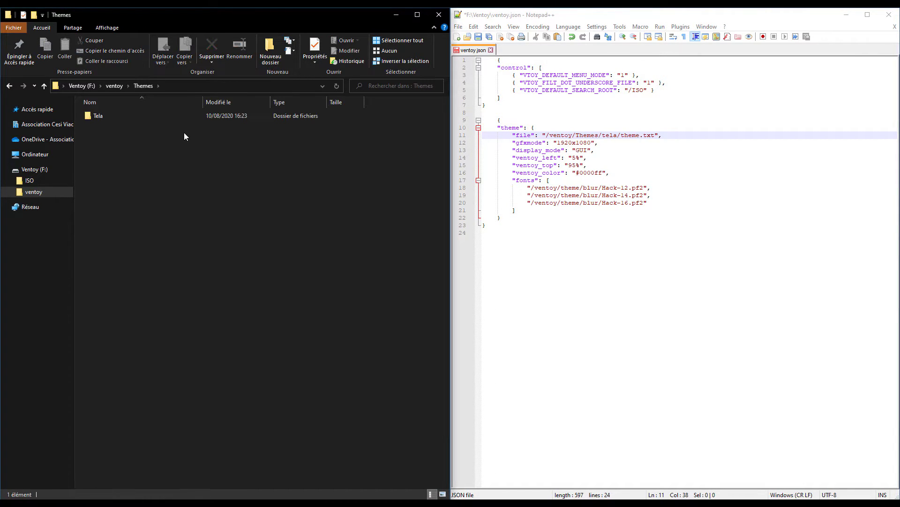
pyautogui.doubleClick(149, 117)
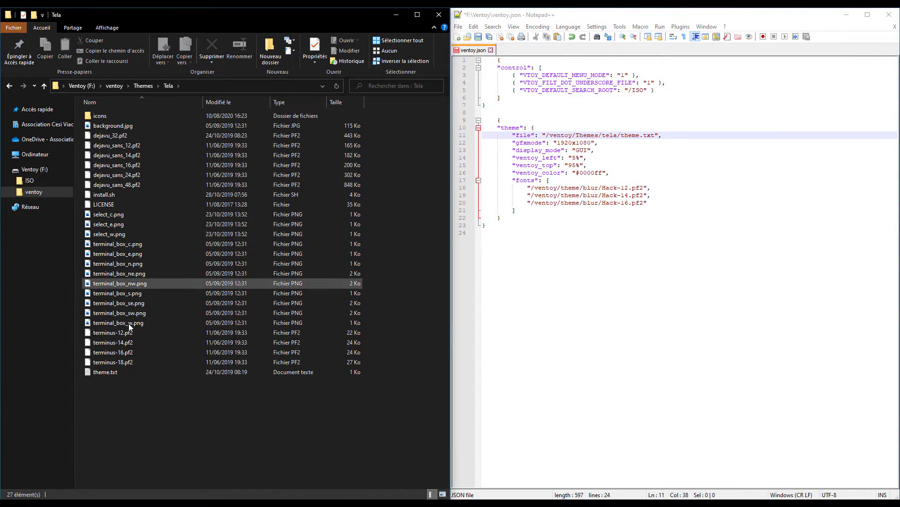
pyautogui.click(114, 372)
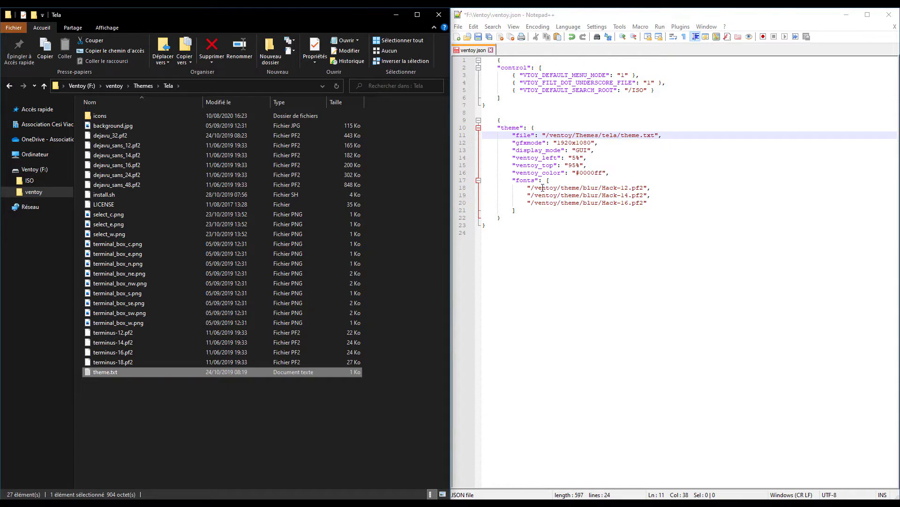
# Step: Capitalize the Tela folder name so the theme's "file" path reads /ventoy/Themes/Tela/theme.txt
pyautogui.click(603, 135)
pyautogui.press('BackSpace')
pyautogui.write('T')
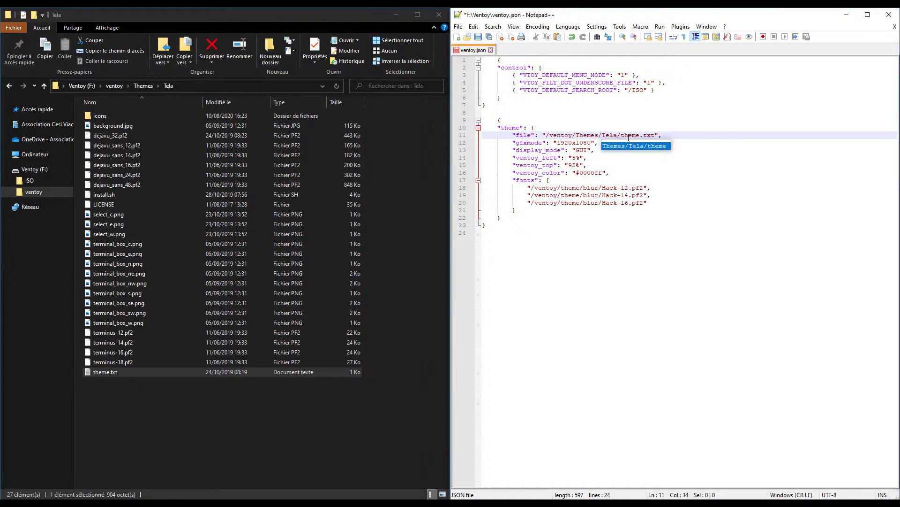
pyautogui.press('Escape')
pyautogui.press('Up')
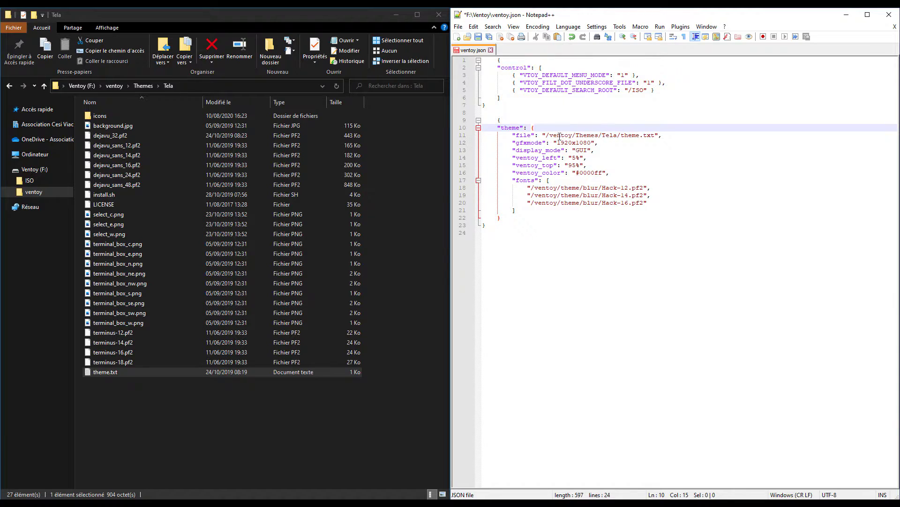
# Step: Review the gfxmode, display_mode, ventoy_left, ventoy_top, ventoy_color and fonts settings of the theme block
pyautogui.click(539, 143)
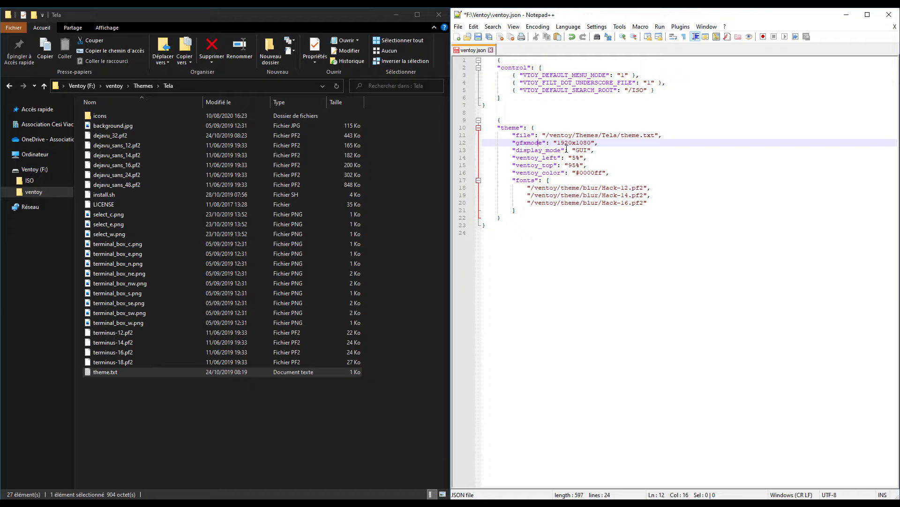
pyautogui.moveTo(587, 150); pyautogui.dragTo(578, 151)
pyautogui.click(603, 151)
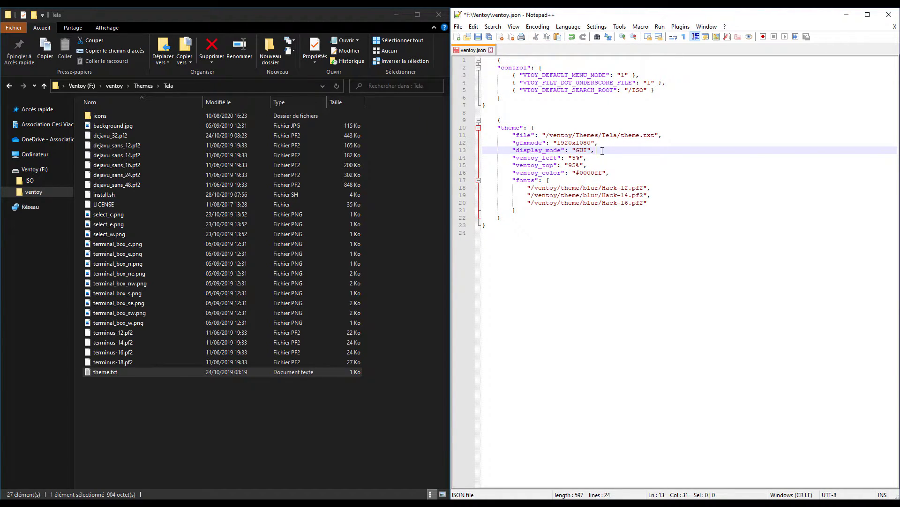
pyautogui.click(584, 158)
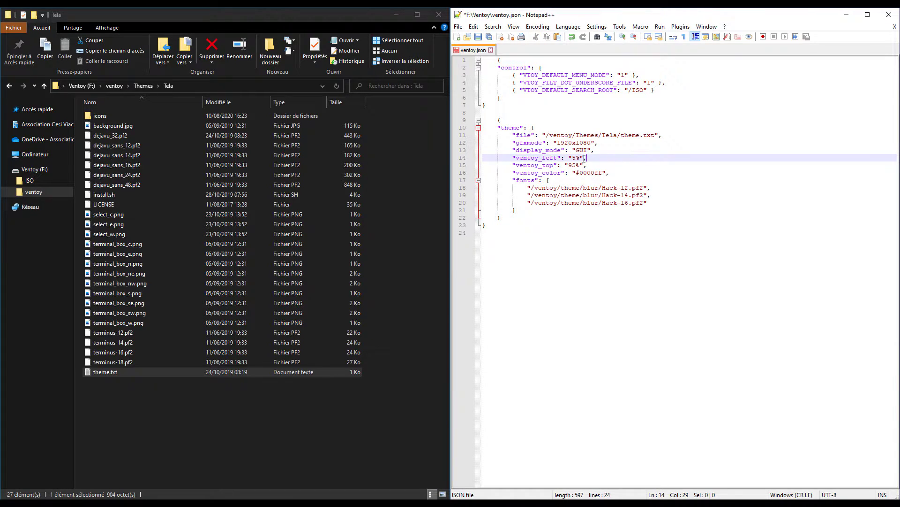
pyautogui.click(542, 165)
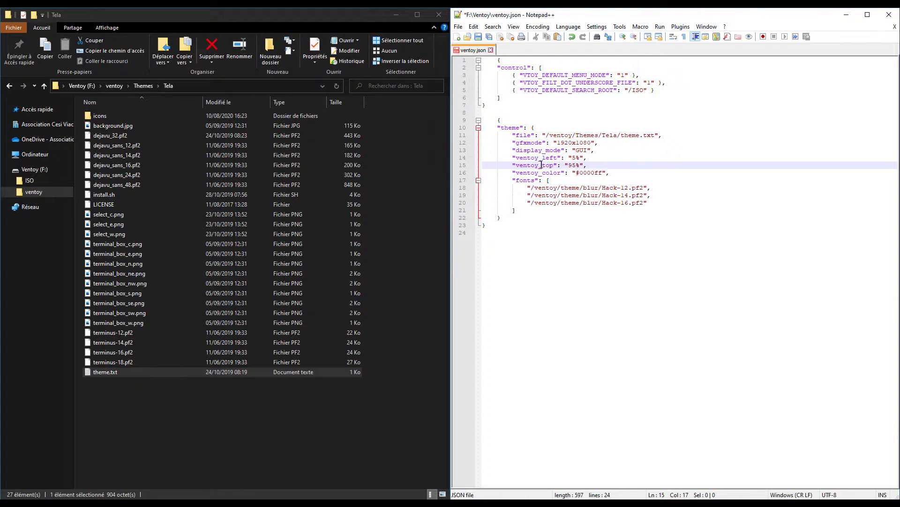
pyautogui.click(542, 172)
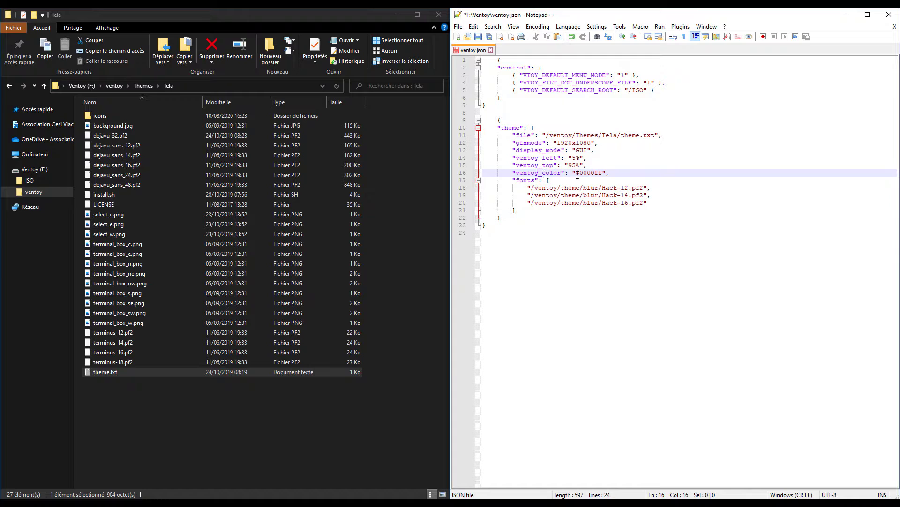
pyautogui.click(535, 180)
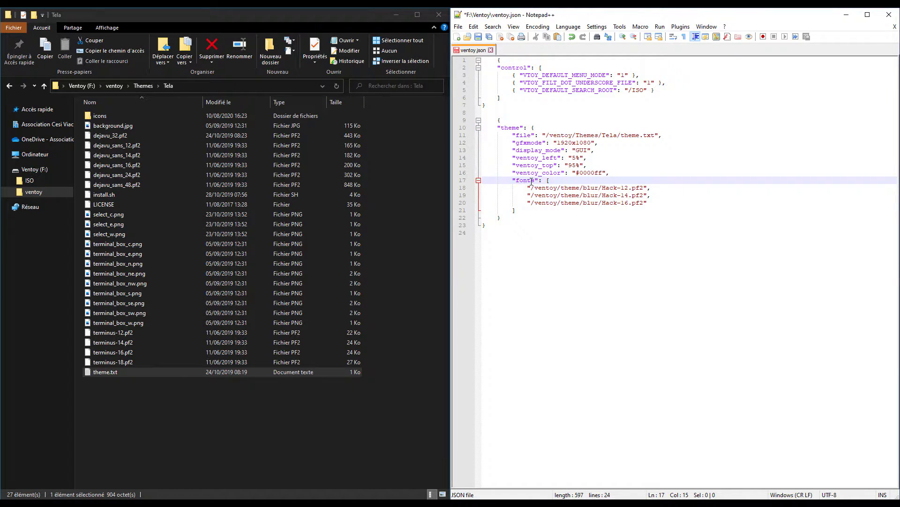
# Step: Examine the theme block in ventoy.json from the file path through the display mode, menu position and color entries
pyautogui.click(532, 136)
pyautogui.moveTo(517, 135); pyautogui.dragTo(538, 144)
pyautogui.click(572, 135)
pyautogui.moveTo(598, 150); pyautogui.dragTo(505, 151)
pyautogui.click(591, 159)
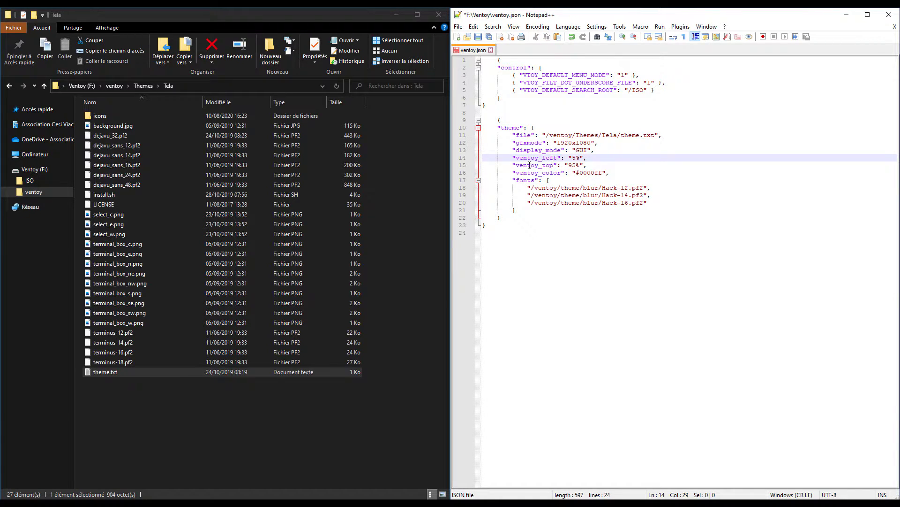
pyautogui.moveTo(595, 165); pyautogui.dragTo(511, 159)
pyautogui.click(599, 167)
pyautogui.click(611, 172)
pyautogui.moveTo(603, 173); pyautogui.dragTo(513, 159)
pyautogui.click(562, 179)
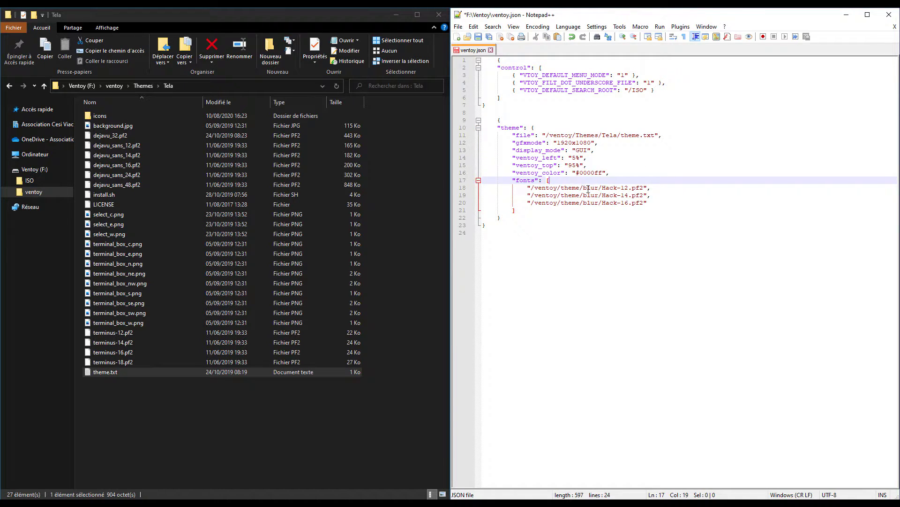
# Step: Replace the fonts list with the dejavu and terminus .pf2 paths under /ventoy/Themes/Tela/ and save ventoy.json
pyautogui.moveTo(644, 189); pyautogui.dragTo(632, 189)
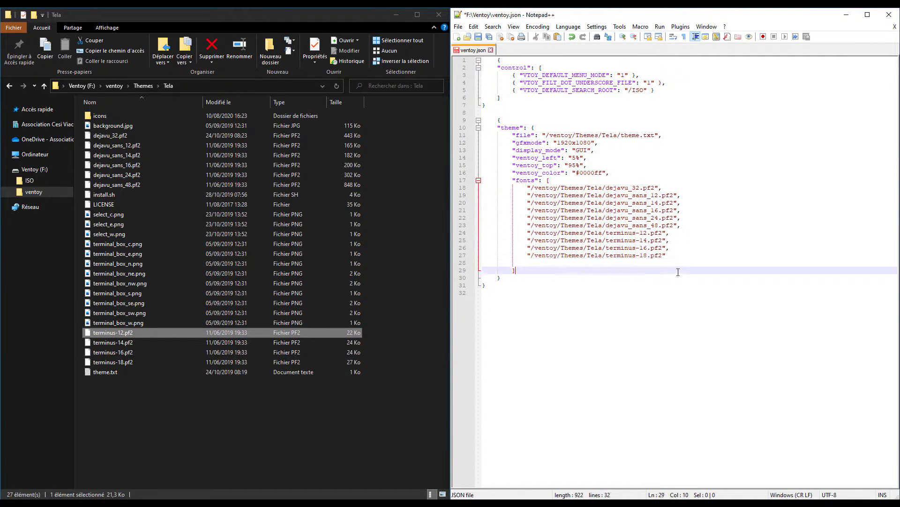
pyautogui.hotkey('ctrl', 's')
pyautogui.click(669, 281)
pyautogui.click(580, 231)
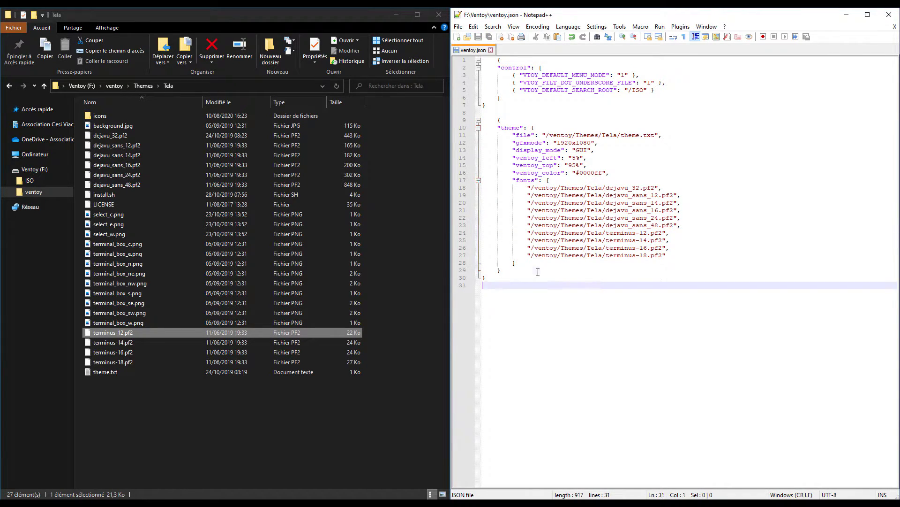
# Step: Check the fonts list against the Tela folder's files and inspect the braces enclosing the control and theme blocks
pyautogui.click(537, 272)
pyautogui.click(589, 203)
pyautogui.moveTo(675, 256); pyautogui.dragTo(520, 188)
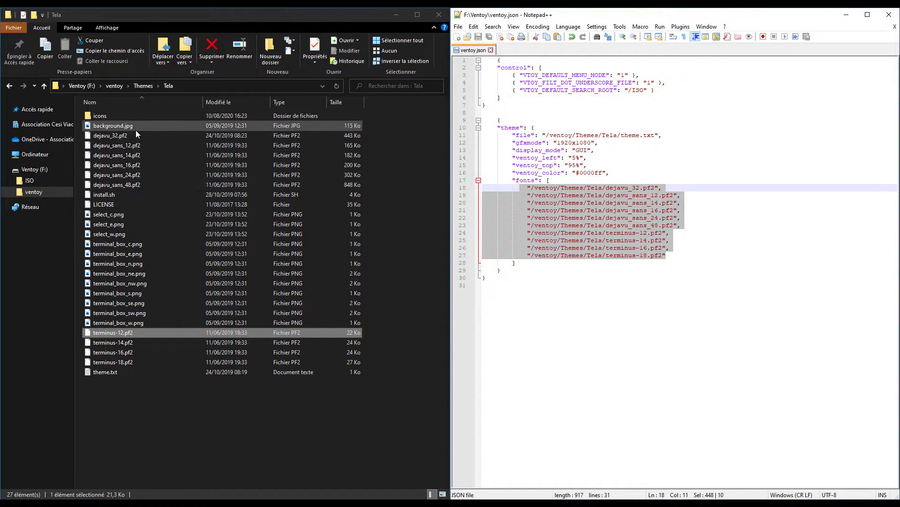
pyautogui.click(140, 395)
pyautogui.click(572, 291)
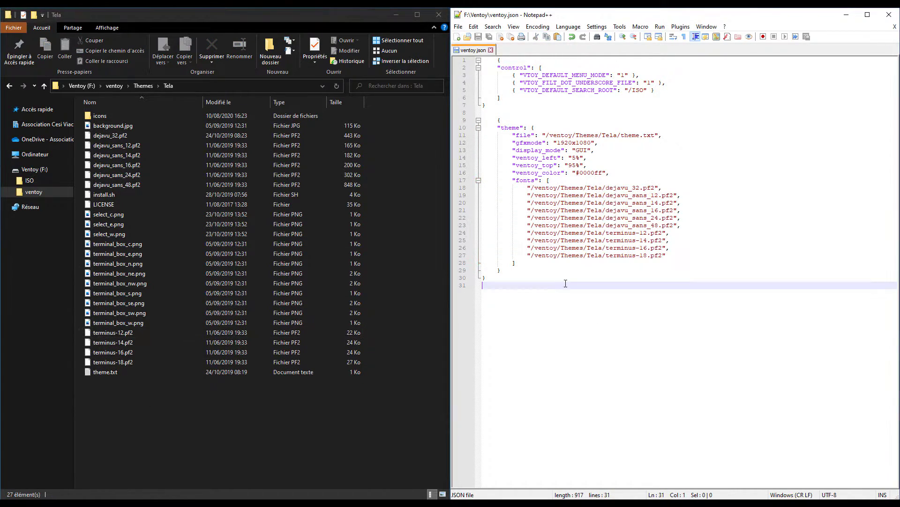
pyautogui.click(510, 113)
pyautogui.click(508, 108)
pyautogui.click(507, 60)
pyautogui.click(500, 106)
pyautogui.click(505, 121)
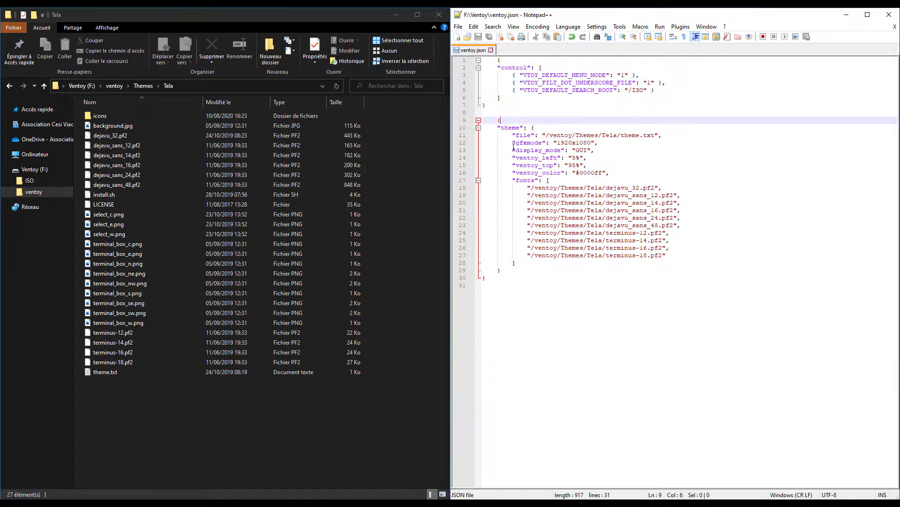
pyautogui.click(492, 279)
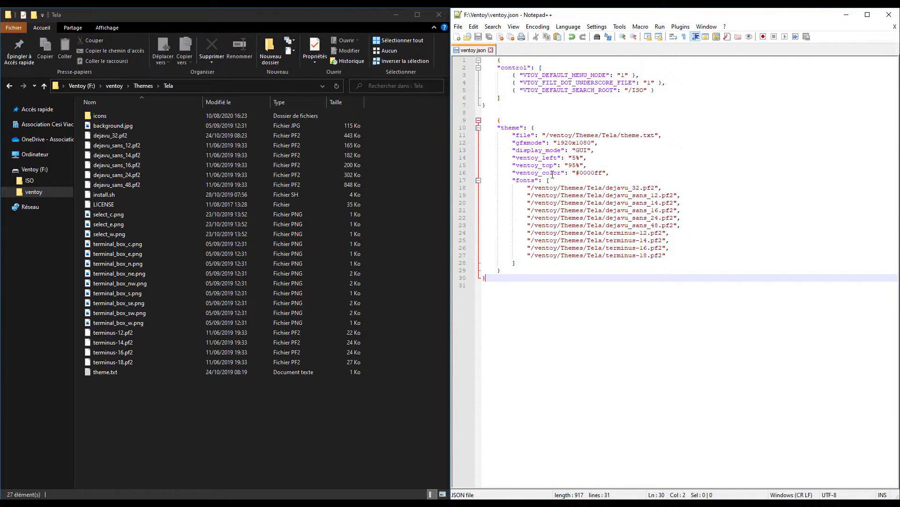
# Step: Remove the closing brace after the control block and the opening brace before the theme block
pyautogui.click(509, 62)
pyautogui.click(490, 103)
pyautogui.press('BackSpace')
pyautogui.press('Down')
pyautogui.press('Down')
pyautogui.press('End')
pyautogui.press('BackSpace')
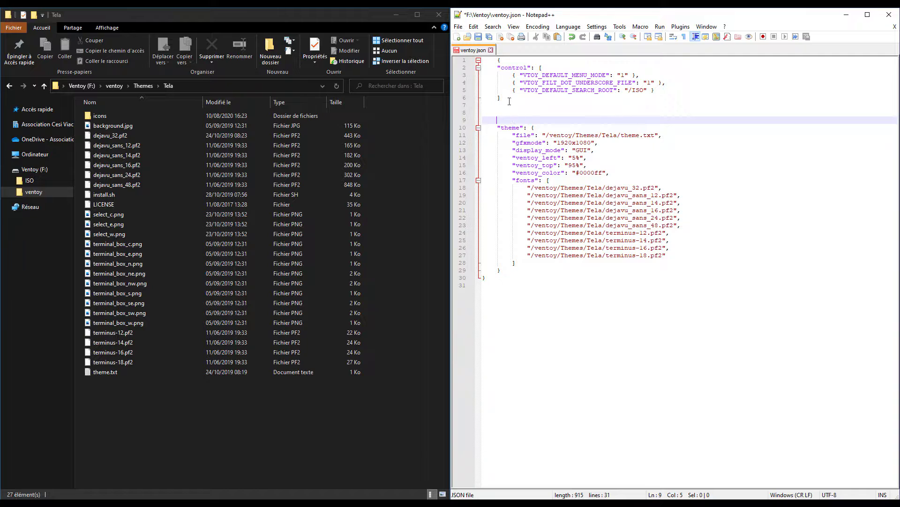
# Step: Separate the control and theme blocks with a comma, tidy the blank lines and opening brace indentation, and save and close ventoy.json
pyautogui.click(510, 100)
pyautogui.write(',')
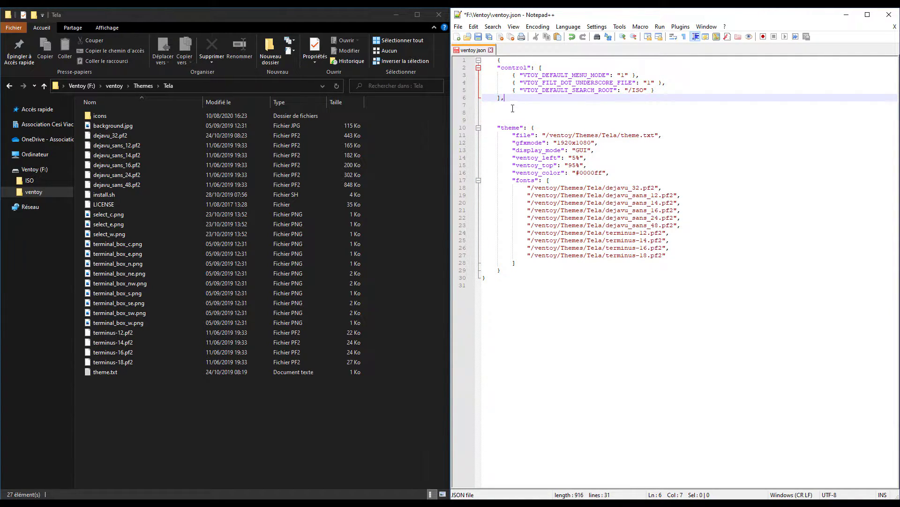
pyautogui.click(513, 106)
pyautogui.press('Delete')
pyautogui.press('Delete')
pyautogui.click(516, 60)
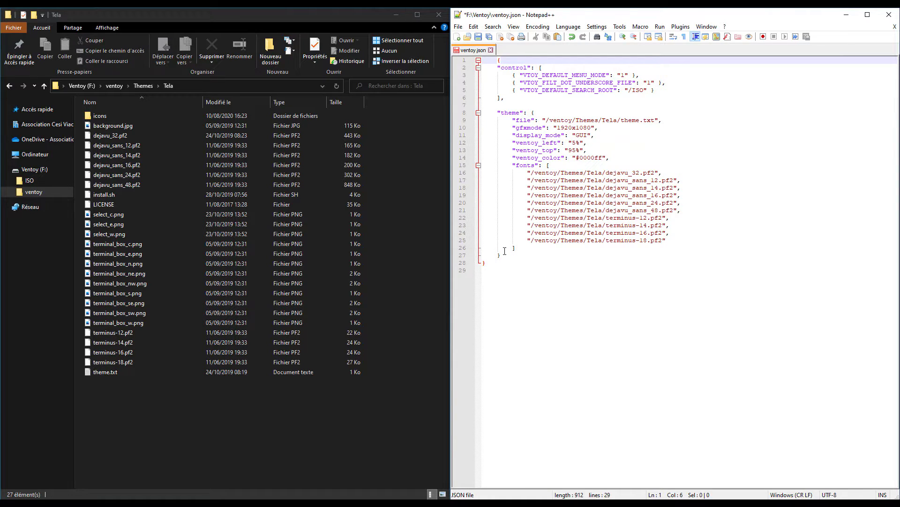
pyautogui.hotkey('ctrl', 'z')
pyautogui.click(538, 135)
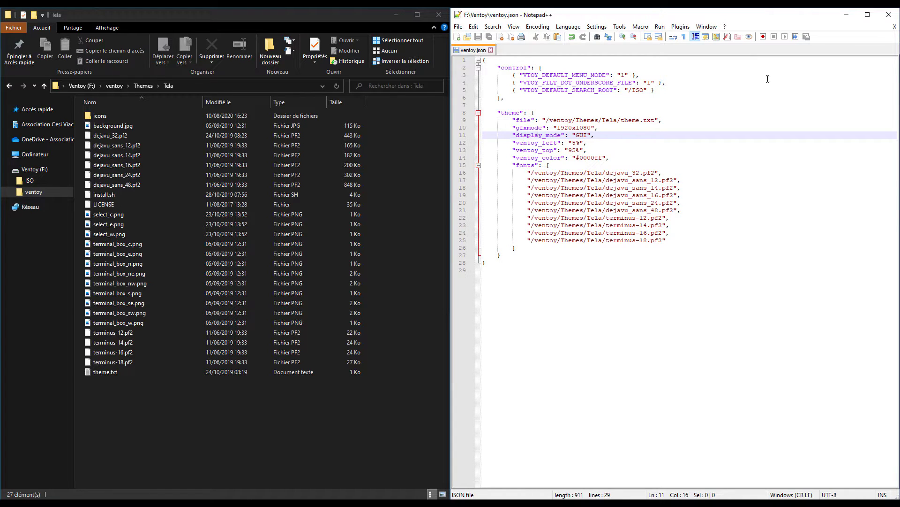
pyautogui.click(890, 15)
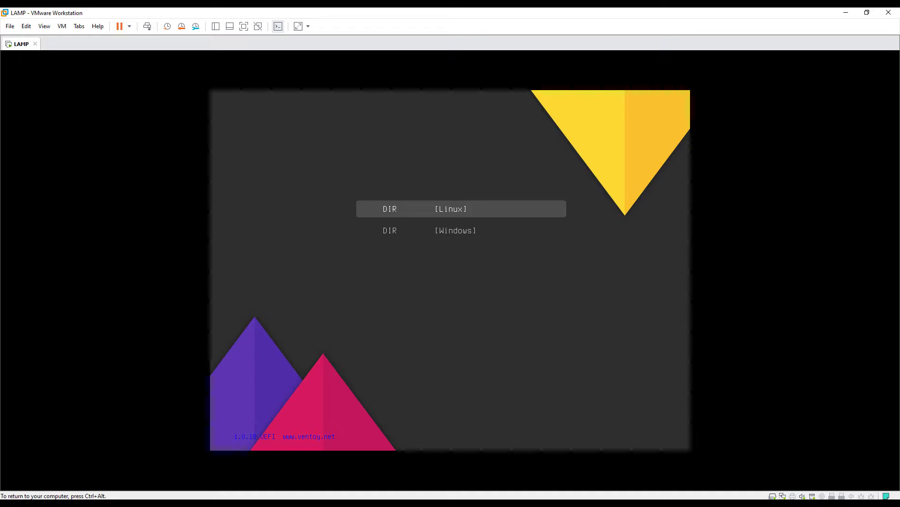
# Step: In the LAMP virtual machine, test the themed Ventoy menu by opening the Linux folder and returning to the root list
pyautogui.press('Down')
pyautogui.press('Up')
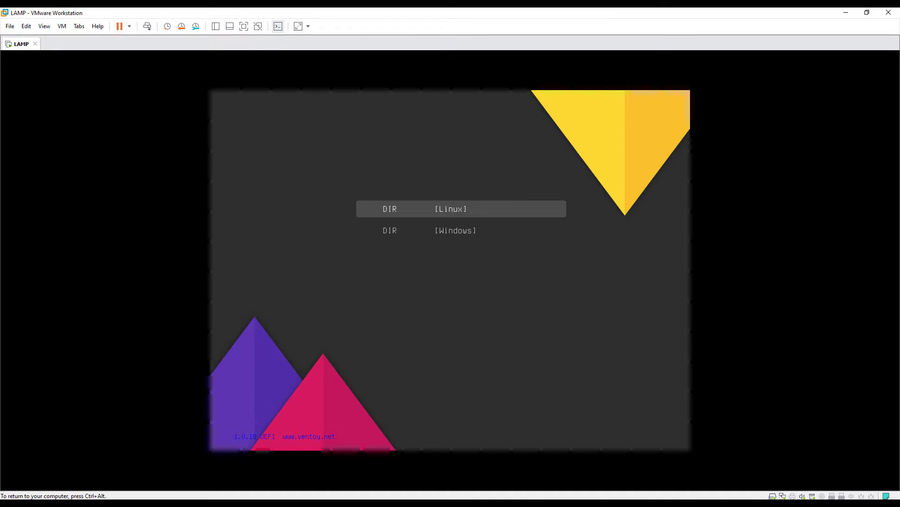
pyautogui.press('Down')
pyautogui.press('Up')
pyautogui.press('Down')
pyautogui.press('Up')
pyautogui.press('Return')
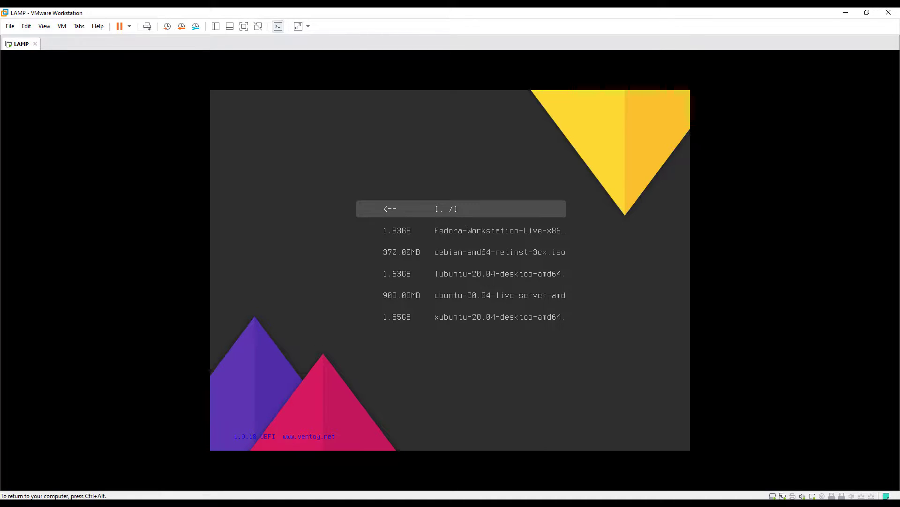
pyautogui.press('Down')
pyautogui.press('Up')
pyautogui.press('Return')
# Step: Move between the Linux and Windows entries of the Ventoy menu, and open and leave the Linux folder again
pyautogui.press('Down')
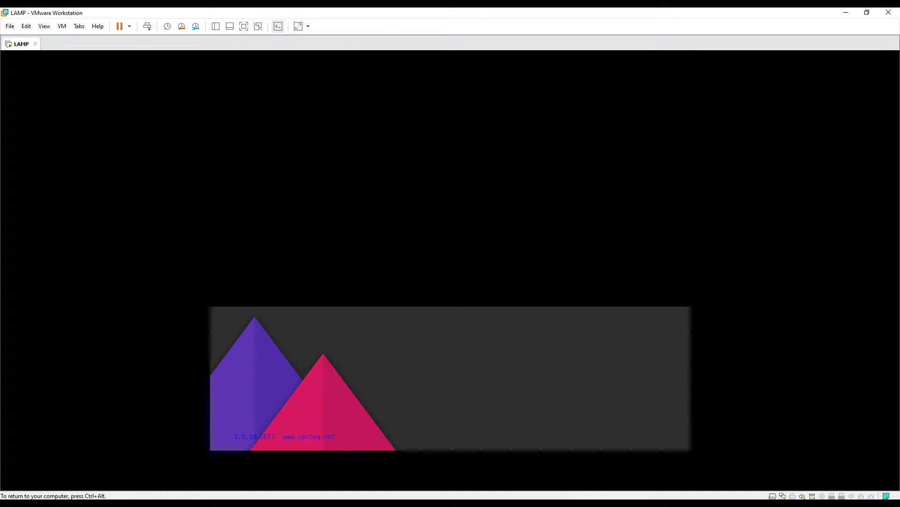
pyautogui.press('Up')
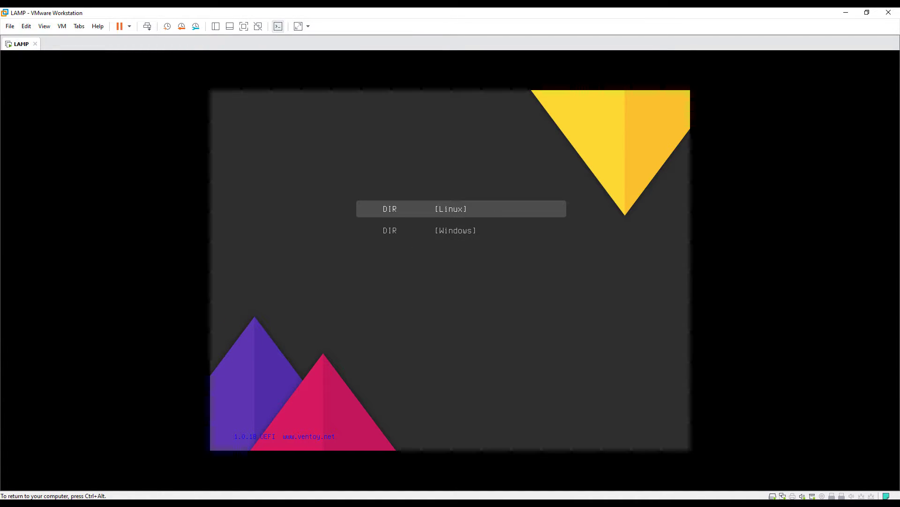
pyautogui.press('Down')
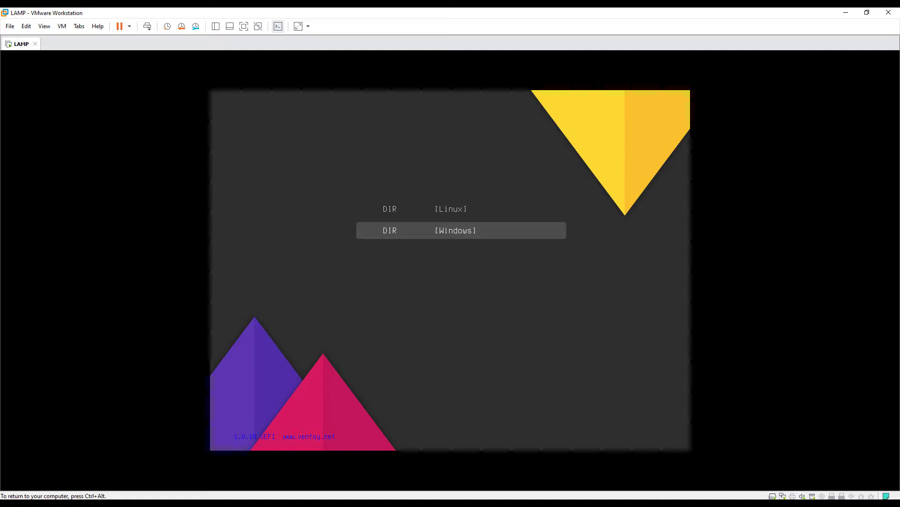
pyautogui.press('Up')
pyautogui.press('Down')
pyautogui.press('Up')
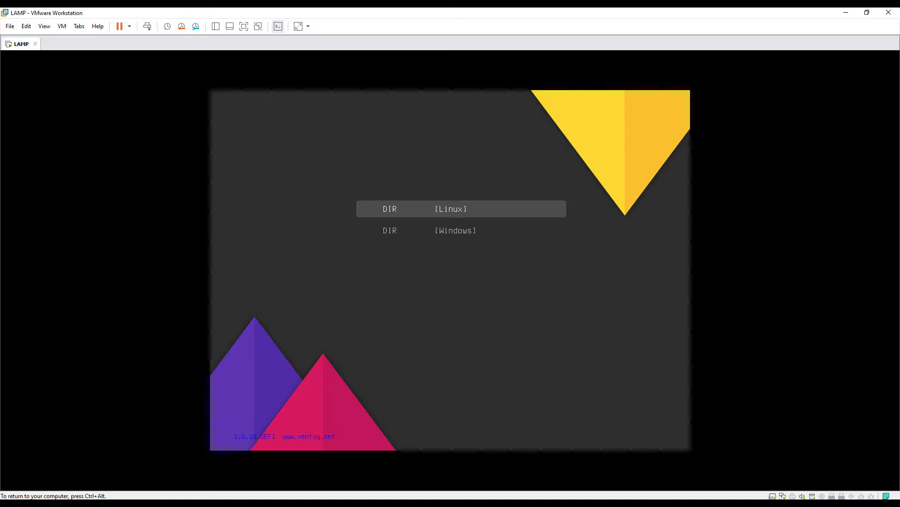
pyautogui.press('Return')
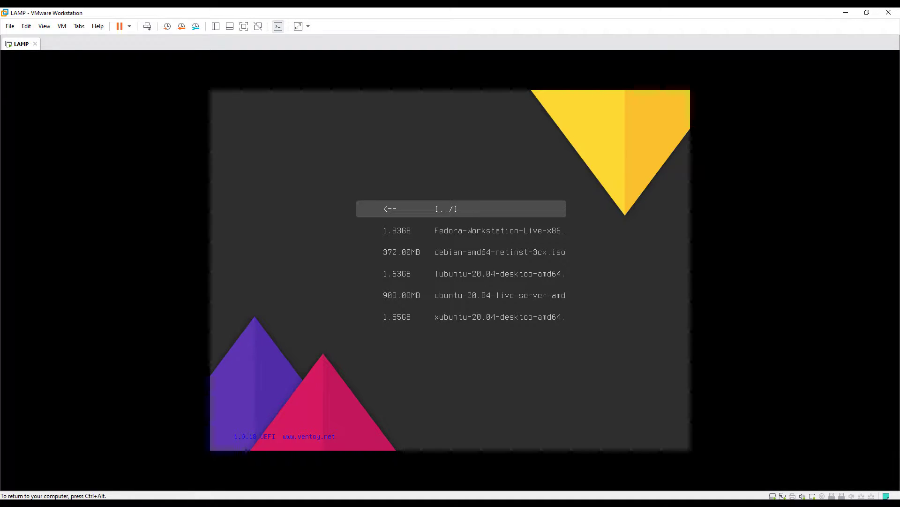
pyautogui.press('Return')
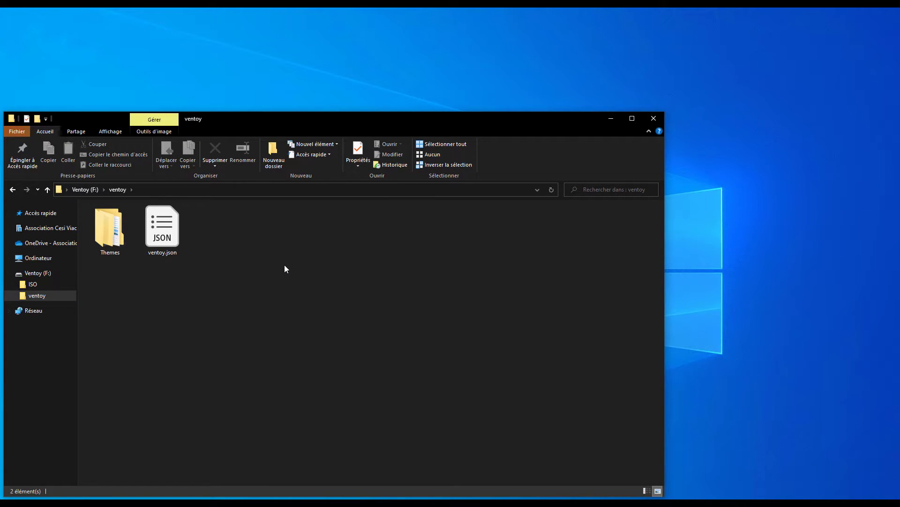
# Step: Open ventoy.json from the ventoy folder in Notepad++, set ventoy_top to 98%, and save the file
pyautogui.click(166, 224)
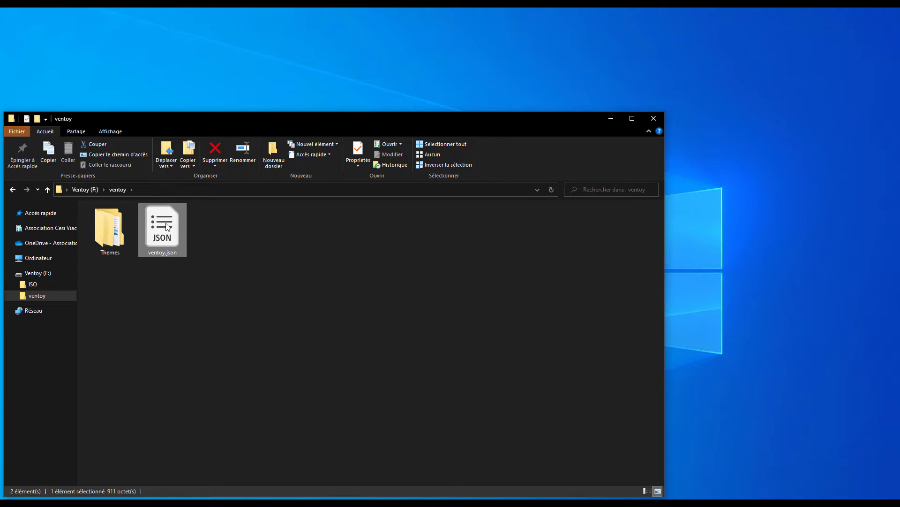
pyautogui.rightClick(167, 229)
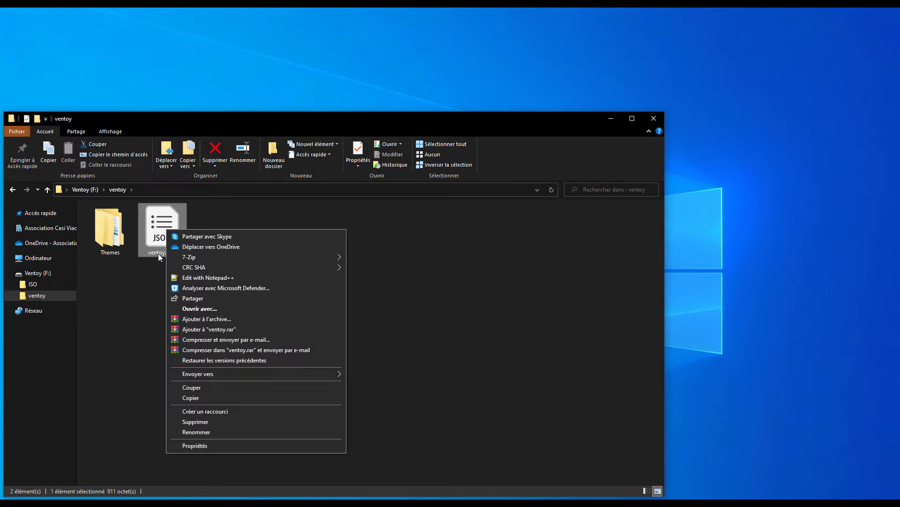
pyautogui.click(207, 279)
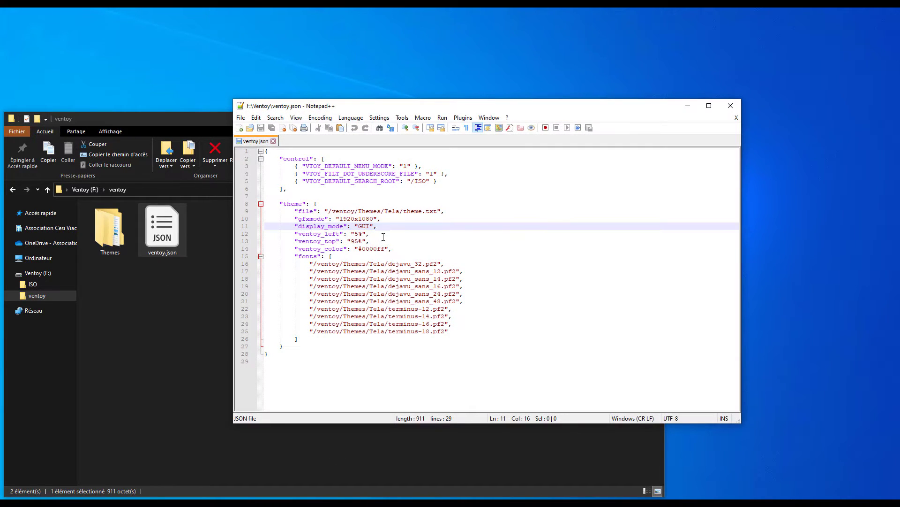
pyautogui.click(369, 235)
pyautogui.click(367, 241)
pyautogui.click(356, 241)
pyautogui.press('Delete')
pyautogui.write('8')
pyautogui.hotkey('ctrl', 's')
# Step: Set ventoy_color to #ffffff, then save and close ventoy.json
pyautogui.click(385, 249)
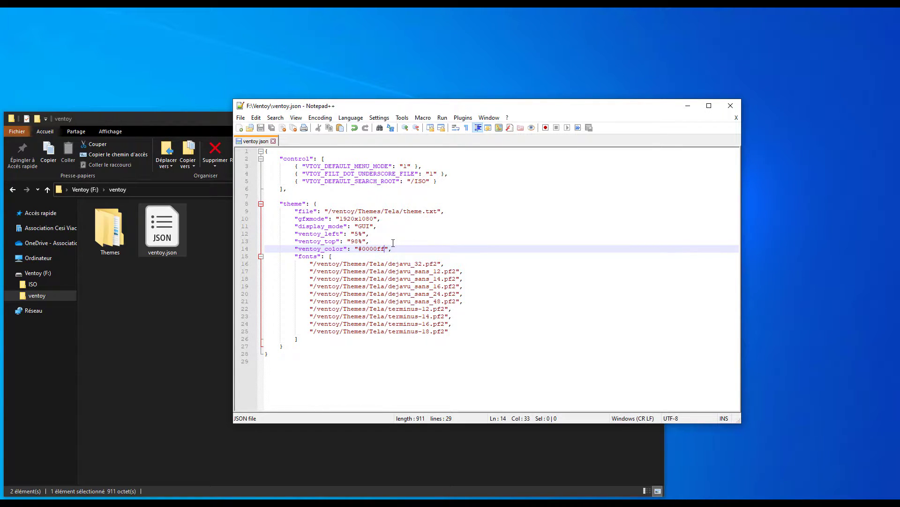
pyautogui.press('BackSpace')
pyautogui.press('BackSpace')
pyautogui.press('BackSpace')
pyautogui.press('BackSpace')
pyautogui.write('ffff')
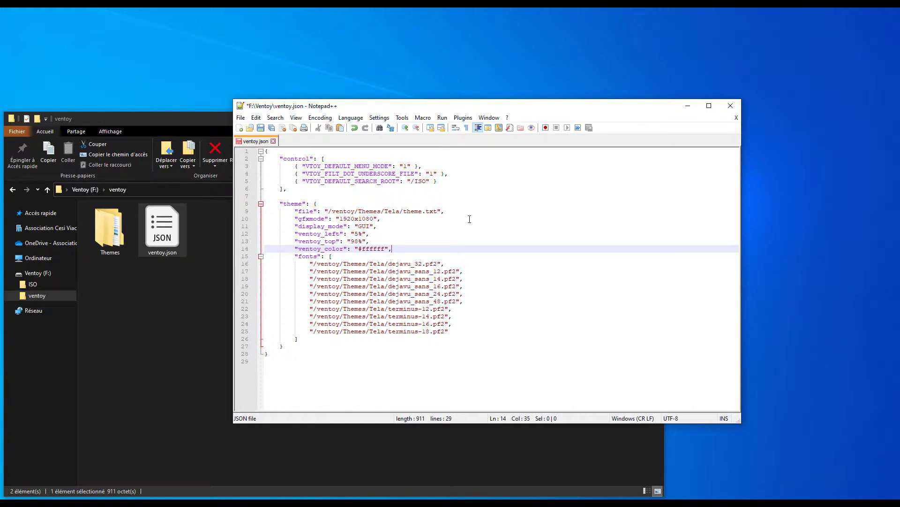
pyautogui.click(383, 233)
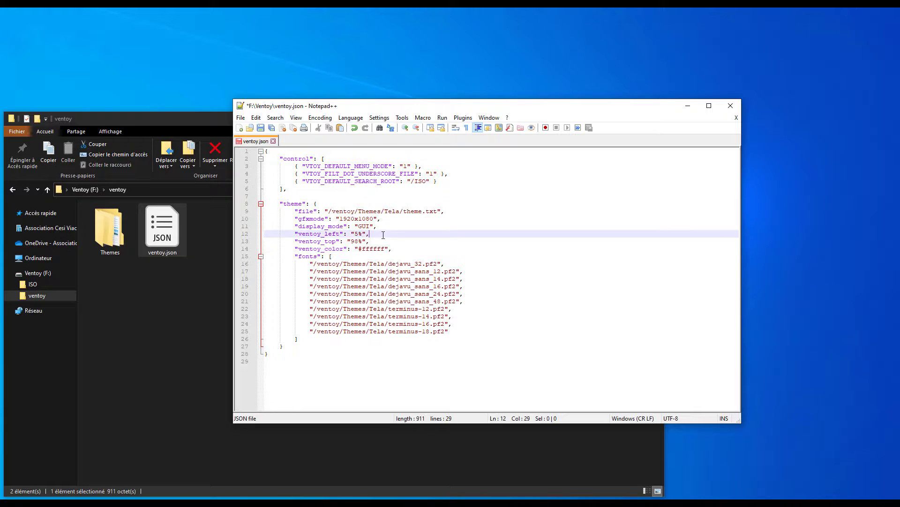
pyautogui.hotkey('ctrl', 's')
pyautogui.click(736, 118)
pyautogui.click(731, 106)
# Step: Open theme.txt from the Themes > Tela folder
pyautogui.click(114, 234)
pyautogui.doubleClick(114, 234)
pyautogui.doubleClick(117, 222)
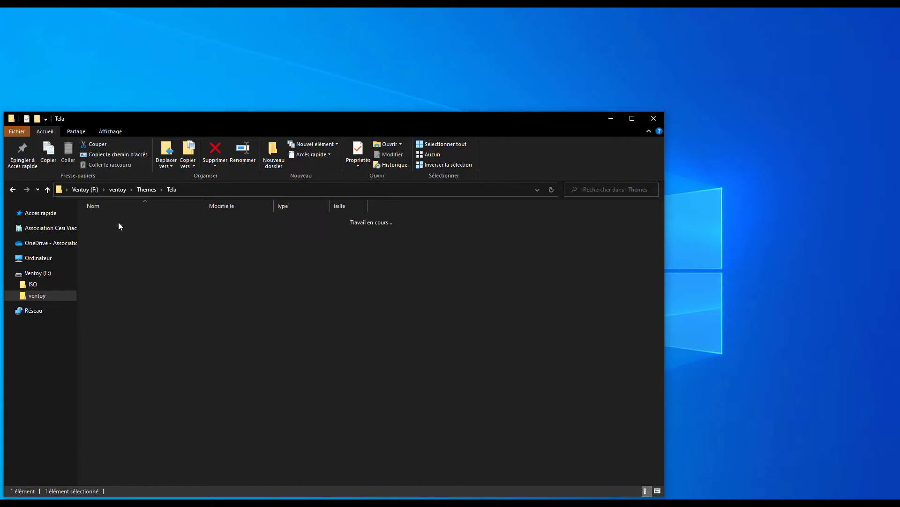
pyautogui.click(131, 475)
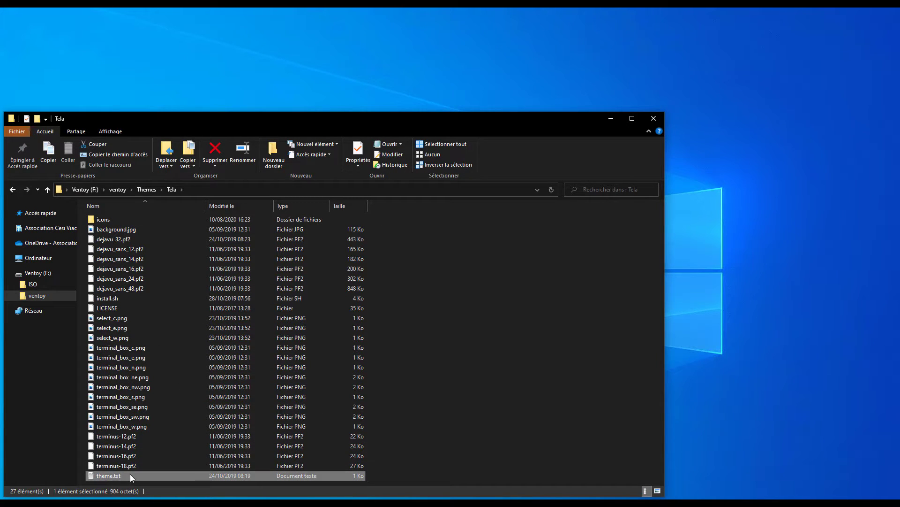
pyautogui.doubleClick(126, 475)
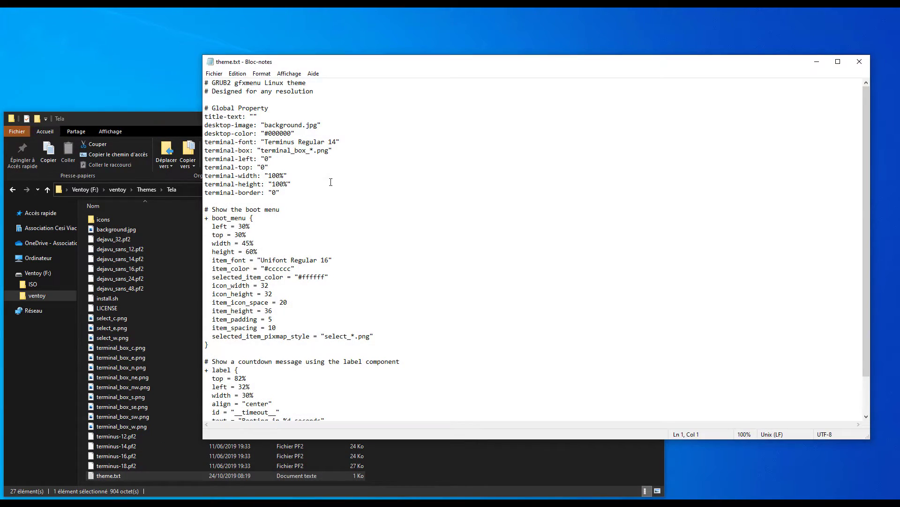
# Step: Review the Global Property section of theme.txt, focusing on the desktop image, desktop color and terminal settings
pyautogui.click(295, 141)
pyautogui.scroll(-2, 300, 159)
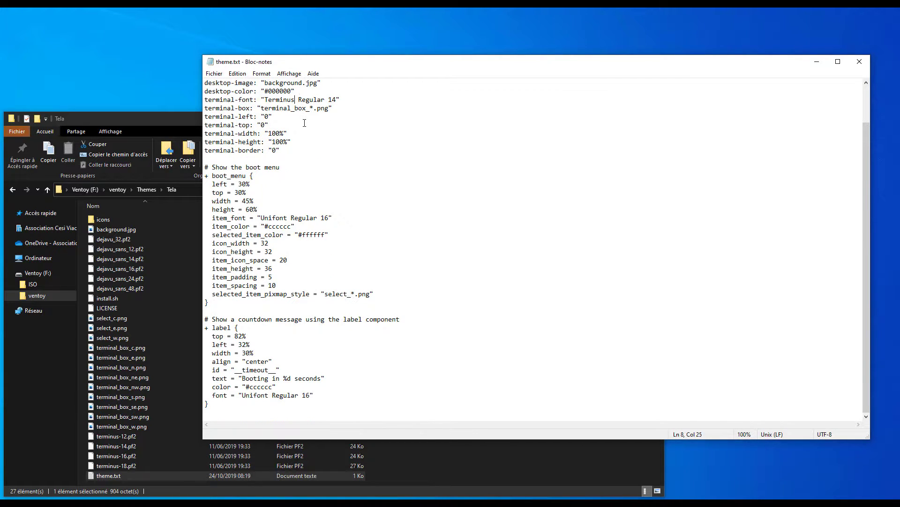
pyautogui.moveTo(330, 413); pyautogui.dragTo(203, 83)
pyautogui.moveTo(205, 184); pyautogui.dragTo(349, 181)
pyautogui.click(314, 162)
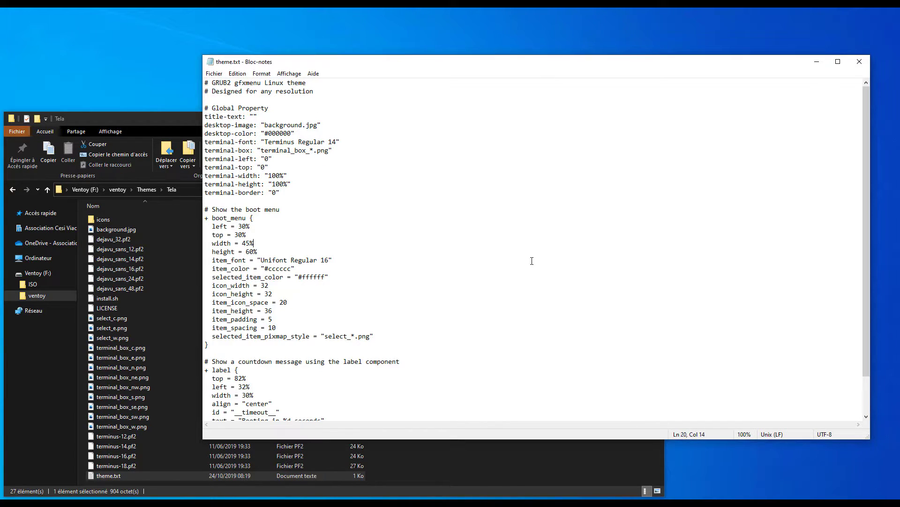
pyautogui.click(279, 150)
pyautogui.moveTo(205, 126); pyautogui.dragTo(254, 126)
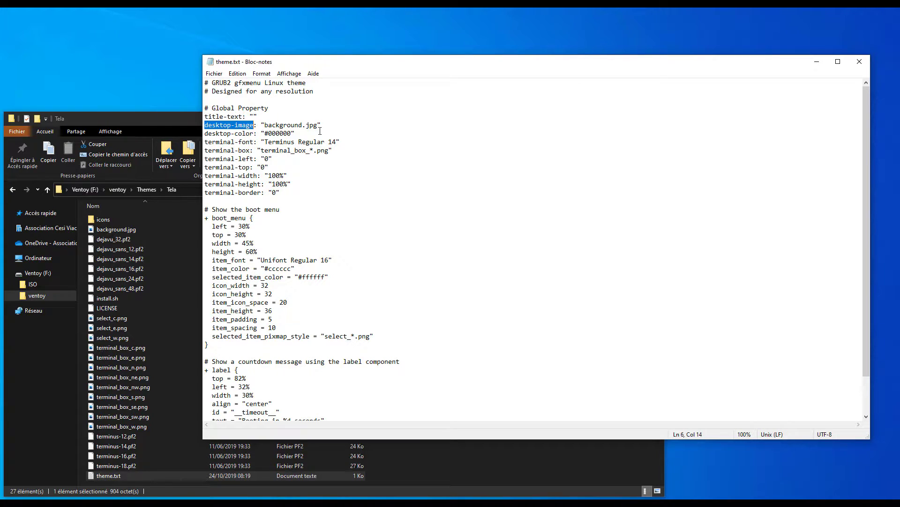
pyautogui.moveTo(317, 126); pyautogui.dragTo(266, 127)
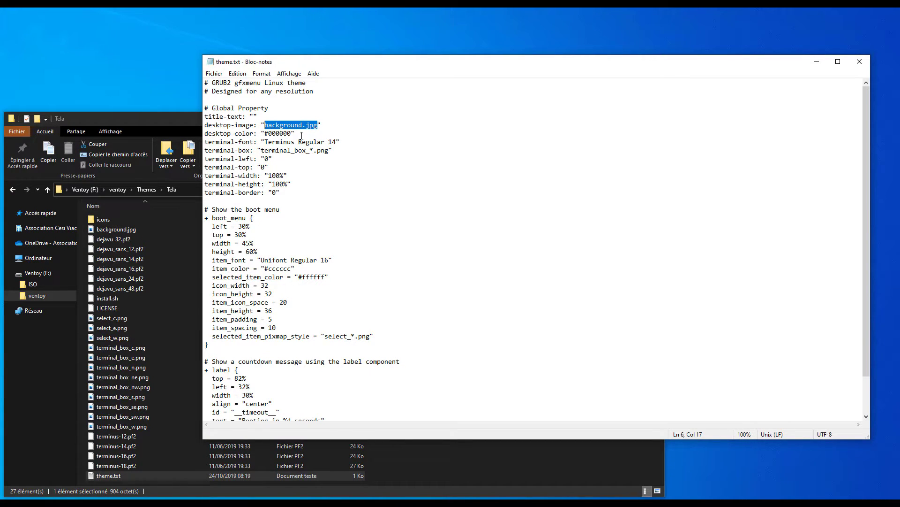
pyautogui.moveTo(206, 133); pyautogui.dragTo(254, 134)
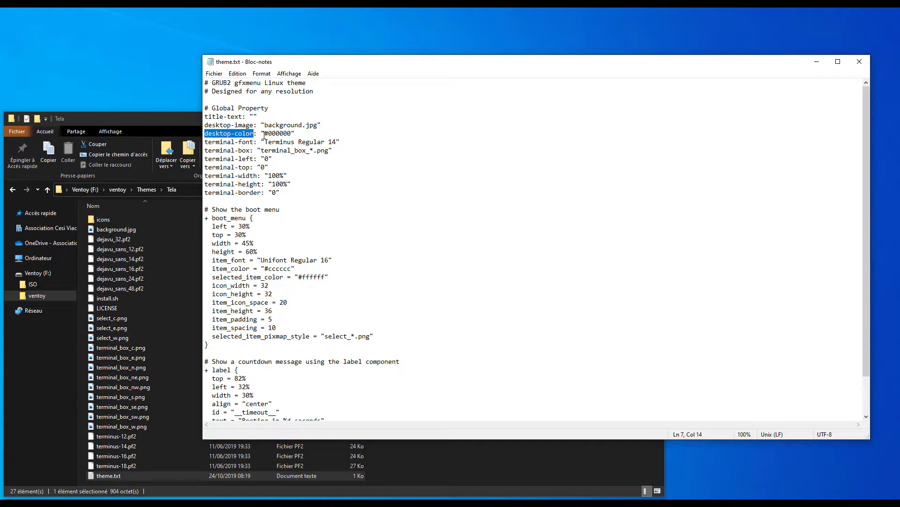
pyautogui.click(299, 134)
pyautogui.moveTo(292, 134); pyautogui.dragTo(277, 150)
pyautogui.click(342, 134)
pyautogui.moveTo(219, 167); pyautogui.dragTo(261, 167)
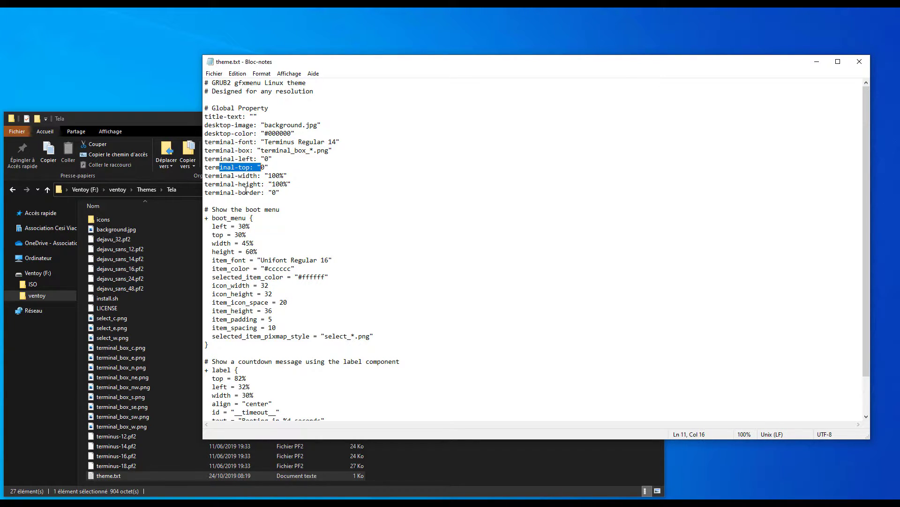
# Step: Examine the position, size and item font settings in the boot_menu block of theme.txt
pyautogui.scroll(-2, 289, 211)
pyautogui.click(254, 177)
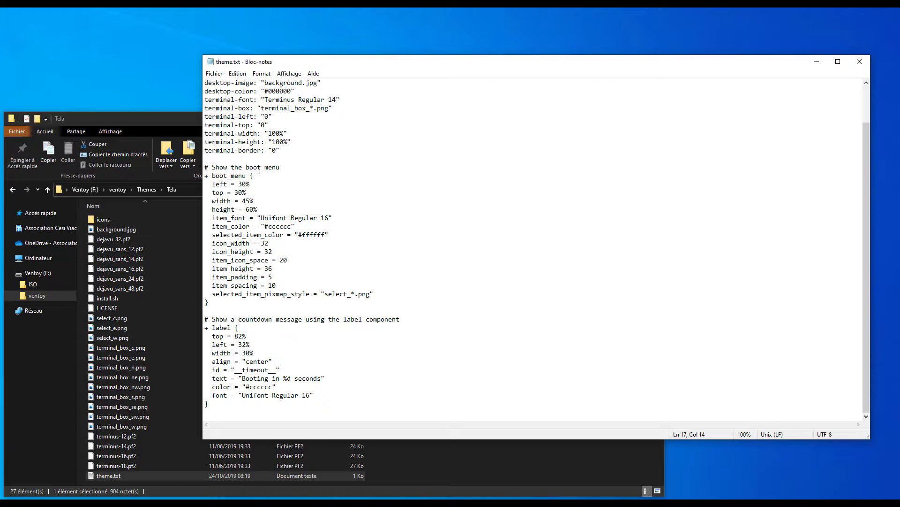
pyautogui.click(239, 184)
pyautogui.moveTo(208, 200); pyautogui.dragTo(256, 208)
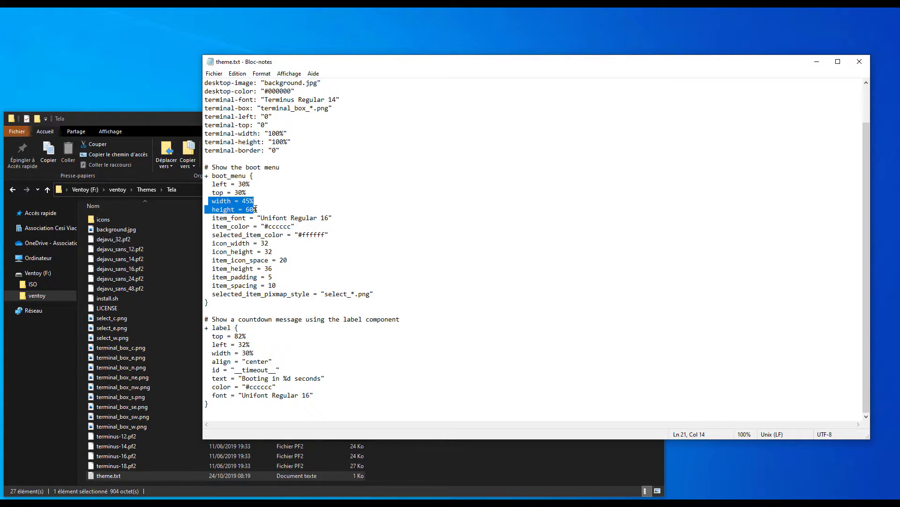
pyautogui.moveTo(215, 184); pyautogui.dragTo(247, 193)
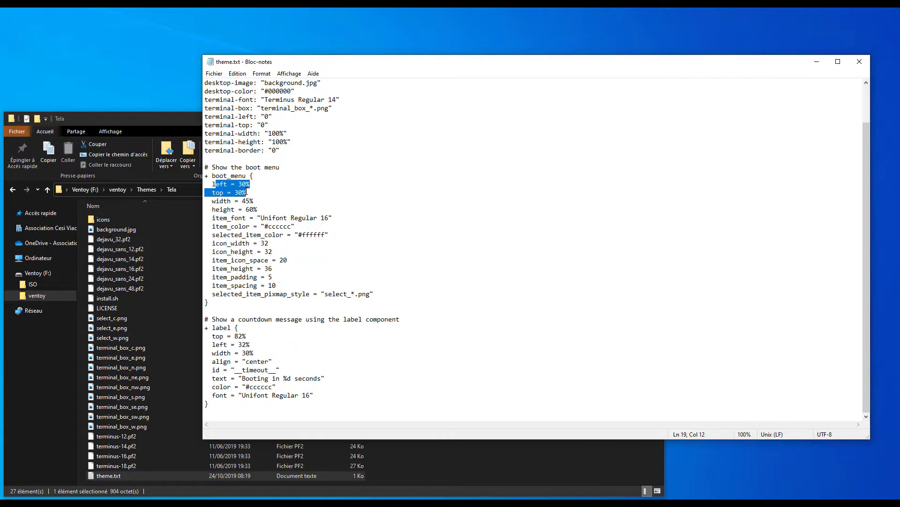
pyautogui.moveTo(247, 192)
pyautogui.mouseDown()
pyautogui.moveTo(212, 183)
pyautogui.moveTo(257, 207)
pyautogui.mouseUp()
pyautogui.click(226, 188)
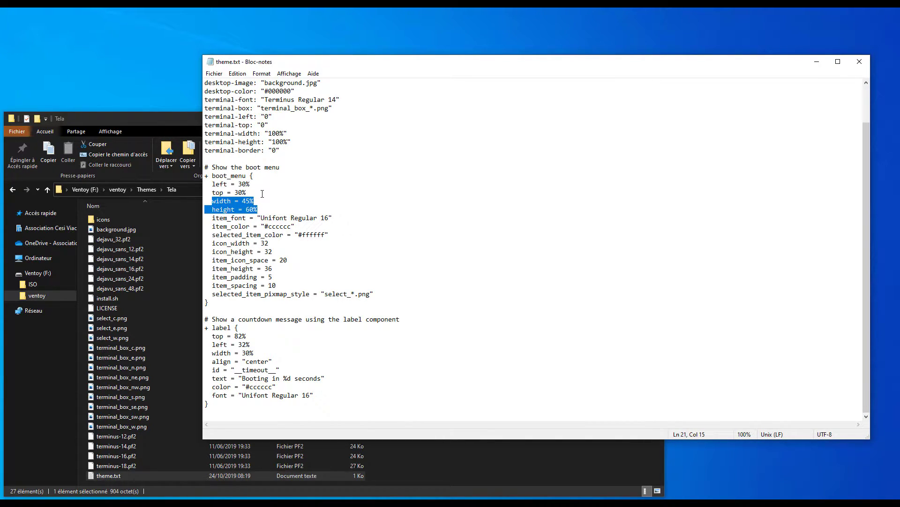
pyautogui.moveTo(221, 218); pyautogui.dragTo(273, 218)
pyautogui.click(292, 218)
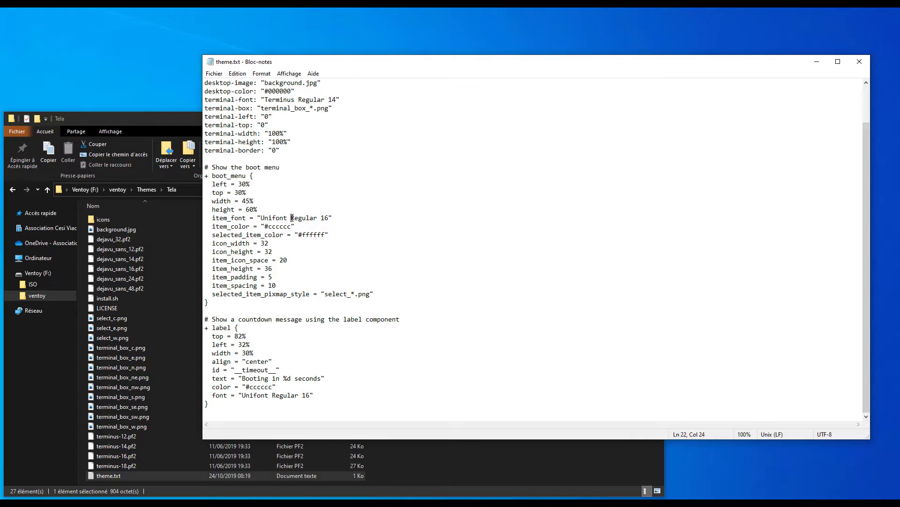
# Step: Examine the item_color setting and its hex value in the boot_menu block
pyautogui.moveTo(208, 226)
pyautogui.mouseDown()
pyautogui.moveTo(250, 227)
pyautogui.moveTo(212, 227)
pyautogui.mouseUp()
pyautogui.moveTo(291, 227); pyautogui.dragTo(269, 227)
pyautogui.click(291, 226)
pyautogui.click(299, 226)
pyautogui.click(291, 228)
pyautogui.hotkey('shift', 'Left')
pyautogui.hotkey('shift', 'Left')
pyautogui.hotkey('shift', 'Left')
pyautogui.hotkey('shift', 'Left')
pyautogui.hotkey('shift', 'Left')
pyautogui.hotkey('shift', 'Left')
pyautogui.hotkey('shift', 'Left')
# Step: Set selected_item_color in the boot_menu block to #ffff00
pyautogui.moveTo(212, 235); pyautogui.dragTo(303, 236)
pyautogui.click(284, 236)
pyautogui.click(313, 237)
pyautogui.moveTo(327, 236); pyautogui.dragTo(315, 236)
pyautogui.press('Right')
pyautogui.press('BackSpace')
pyautogui.press('BackSpace')
pyautogui.write('00')
# Step: Review the icon size, item spacing and countdown label settings, and save theme.txt
pyautogui.moveTo(225, 243); pyautogui.dragTo(291, 287)
pyautogui.click(305, 260)
pyautogui.click(234, 336)
pyautogui.click(273, 308)
pyautogui.click(276, 378)
pyautogui.hotkey('ctrl', 's')
pyautogui.click(272, 117)
pyautogui.click(367, 255)
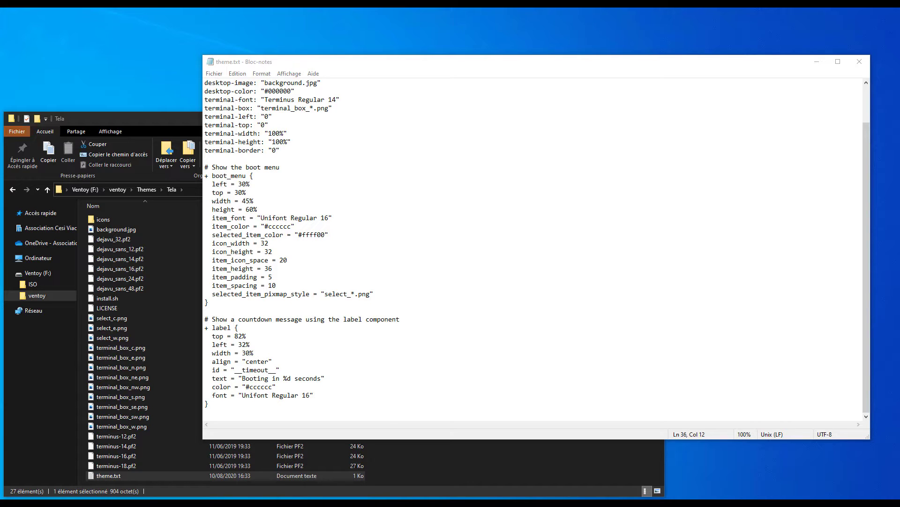
pyautogui.click(290, 415)
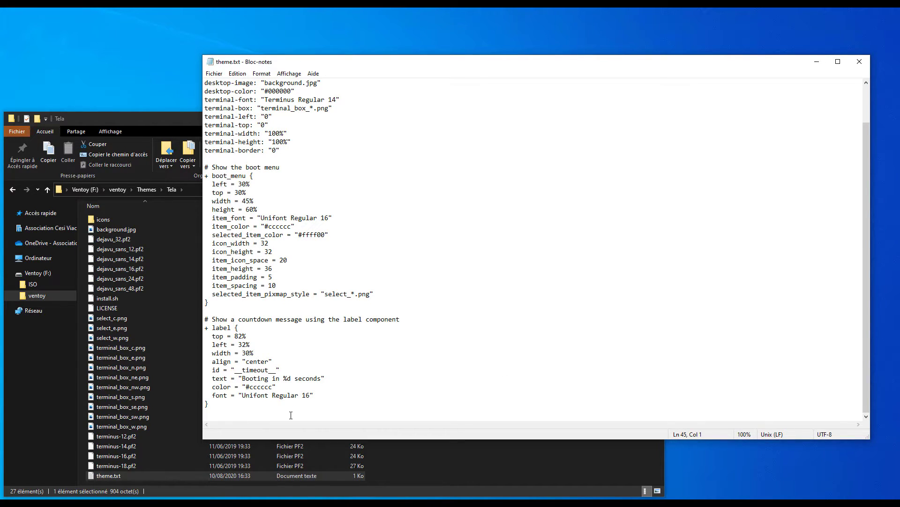
pyautogui.write('+ hbox{     left = 30%     top = 98%     width = 10%     height = 25     + label {text = "@VTOY_HOTKEY_TIP@" color = "white" align = "left"} }         + hbox{     left = 90%     top = 5     width = 10%     height = 25     + label {text = "@VTOY_MEM_DISK@" color = "red" align = "left"} }')
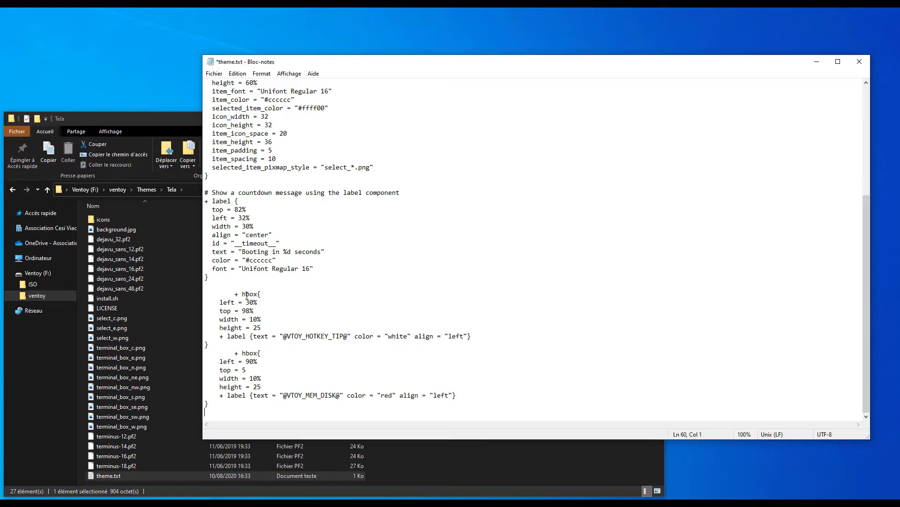
pyautogui.press('Return')
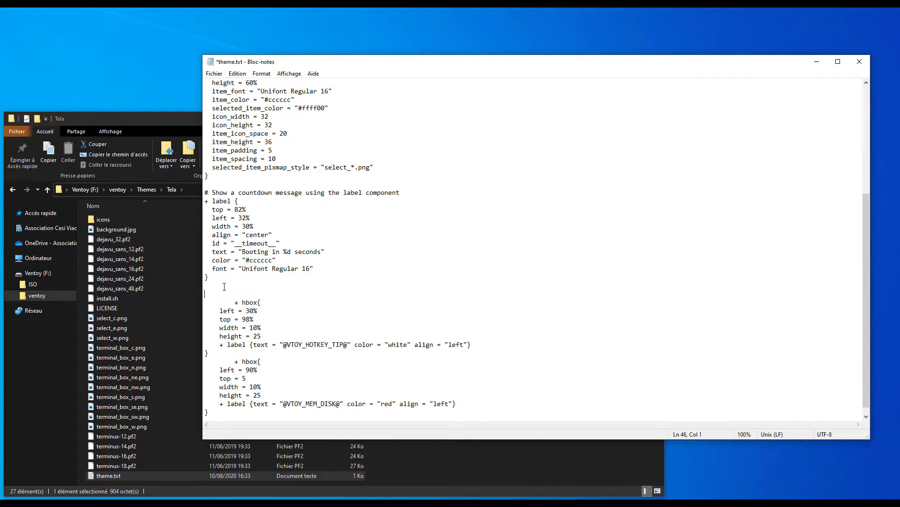
pyautogui.write('# HotKeys')
# Step: Check the position and color values in the hotkey tip and memory disk hbox blocks
pyautogui.click(245, 304)
pyautogui.moveTo(220, 310); pyautogui.dragTo(242, 320)
pyautogui.click(239, 319)
pyautogui.click(261, 321)
pyautogui.click(251, 320)
pyautogui.moveTo(250, 320); pyautogui.dragTo(241, 319)
pyautogui.click(278, 320)
pyautogui.doubleClick(401, 343)
pyautogui.click(407, 344)
pyautogui.moveTo(411, 344); pyautogui.dragTo(383, 345)
pyautogui.click(435, 329)
pyautogui.moveTo(381, 404); pyautogui.dragTo(401, 404)
pyautogui.click(409, 395)
pyautogui.click(394, 377)
# Step: Save theme.txt and close it
pyautogui.scroll(-1, 388, 376)
pyautogui.hotkey('ctrl', 's')
pyautogui.click(859, 62)
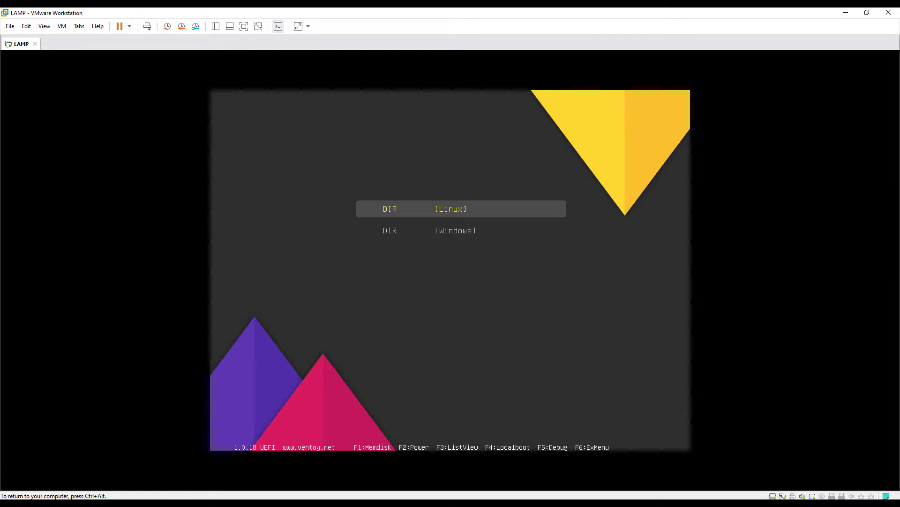
# Step: In the Ventoy menu in VMware Workstation, open the Linux folder, move through its entries, and return to the main list
pyautogui.press('Down')
pyautogui.press('Up')
pyautogui.press('Return')
pyautogui.press('Down')
pyautogui.press('Down')
pyautogui.press('Up')
pyautogui.press('Up')
pyautogui.press('Return')
pyautogui.press('Down')
pyautogui.press('Up')
pyautogui.press('Return')
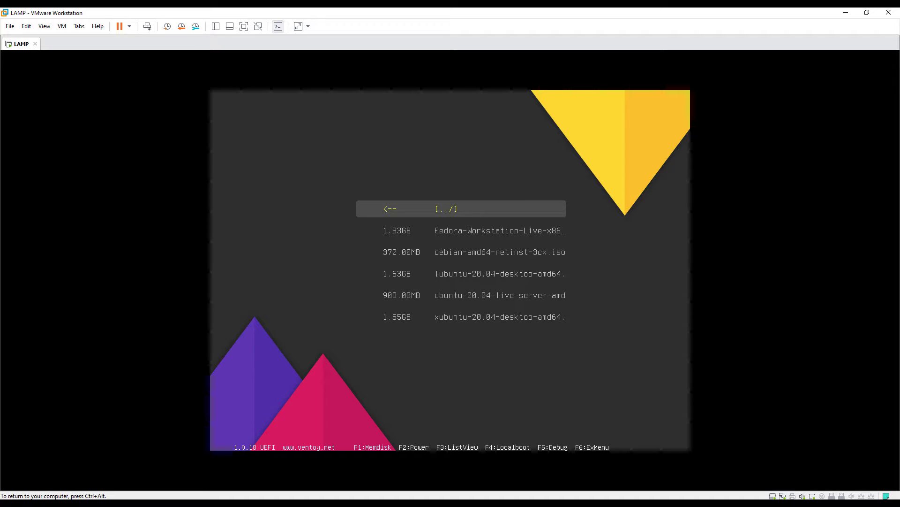
pyautogui.press('Return')
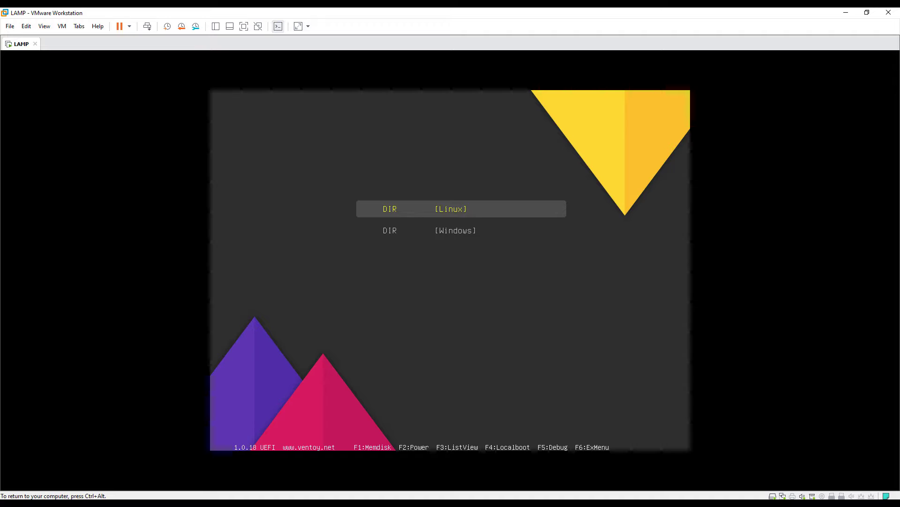
# Step: Check the highlight color by moving between the Linux and Windows entries, and release control from the virtual machine
pyautogui.press('Down')
pyautogui.press('Up')
pyautogui.press('Down')
pyautogui.press('Up')
pyautogui.hotkey('ctrl', 'alt')
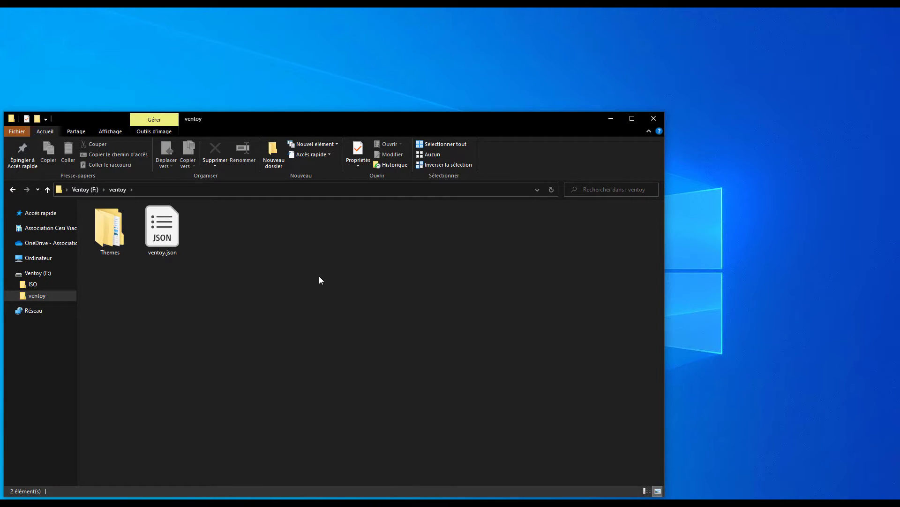
# Step: Open ventoy.json from the ventoy folder in Notepad++
pyautogui.rightClick(162, 224)
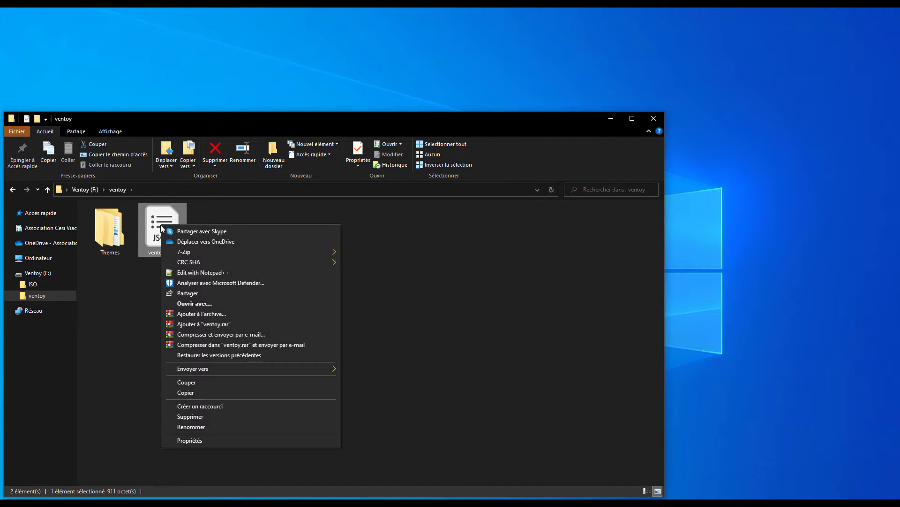
pyautogui.click(190, 272)
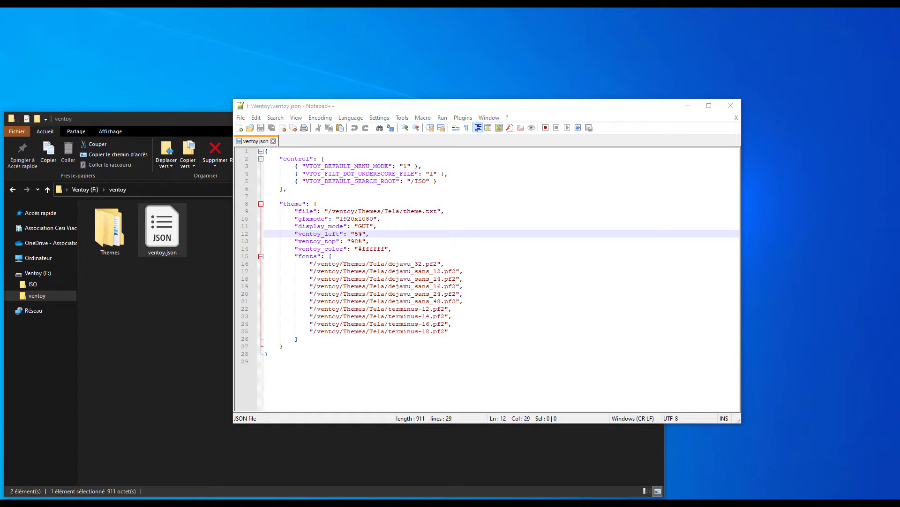
pyautogui.click(332, 346)
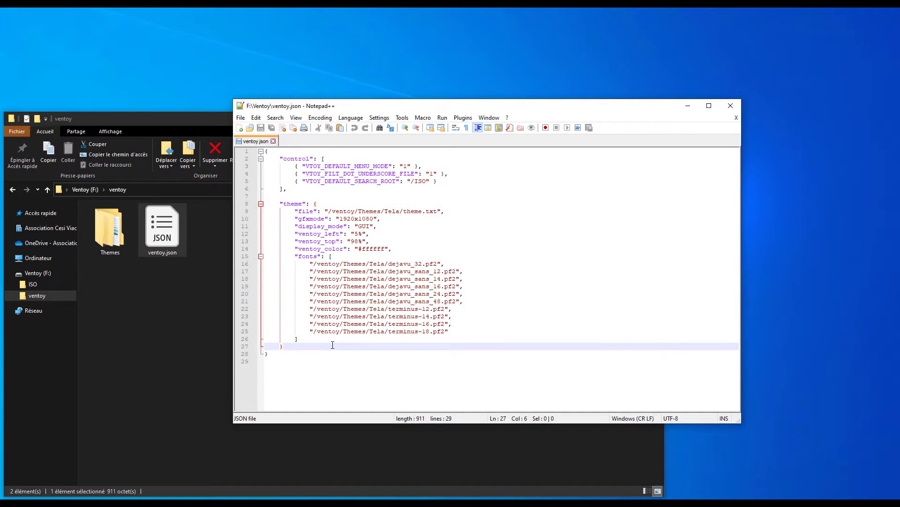
# Step: Insert a menu_class block with entries for MX-, ubuntu, CentOS-7- and the /ISO/Linux directory between the control and theme blocks
pyautogui.click(291, 198)
pyautogui.press('Return')
pyautogui.press('Return')
pyautogui.press('Up')
pyautogui.press('Up')
pyautogui.press('Down')
pyautogui.write('{     "menu_class": [         {             "key": "MX-",             "class": "mx"         },         {             "key": "ubuntu",             "class": "ubuntu"         },         {             "key": "CentOS-7-",             "class": "centos"         },         {             "dir": "/ISO/Linux",             "class": "linux"         }     ] }')
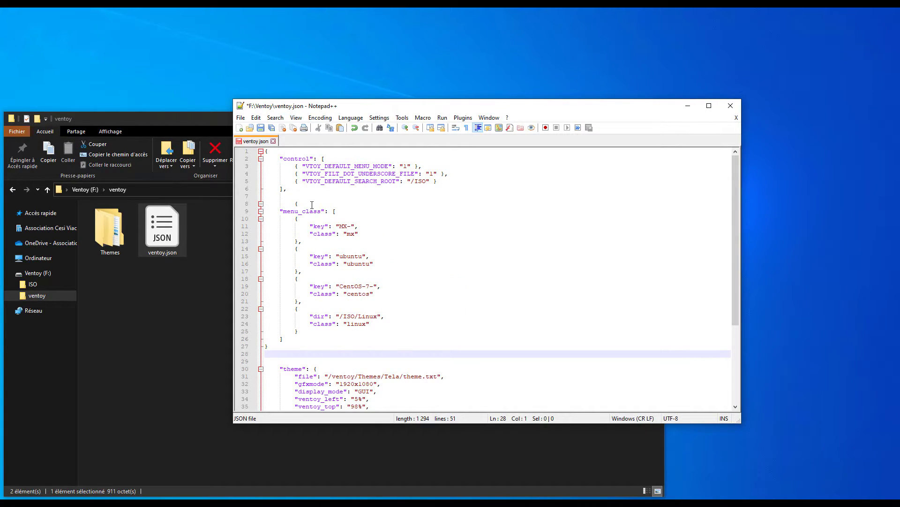
# Step: Remove the extra outer braces around the menu_class block and add a comma after its closing bracket
pyautogui.click(312, 205)
pyautogui.press('BackSpace')
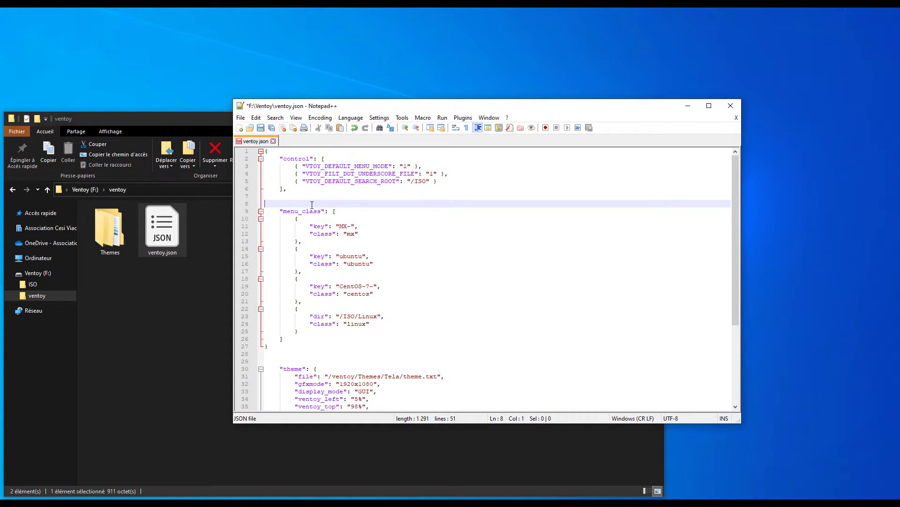
pyautogui.press('BackSpace')
pyautogui.click(288, 333)
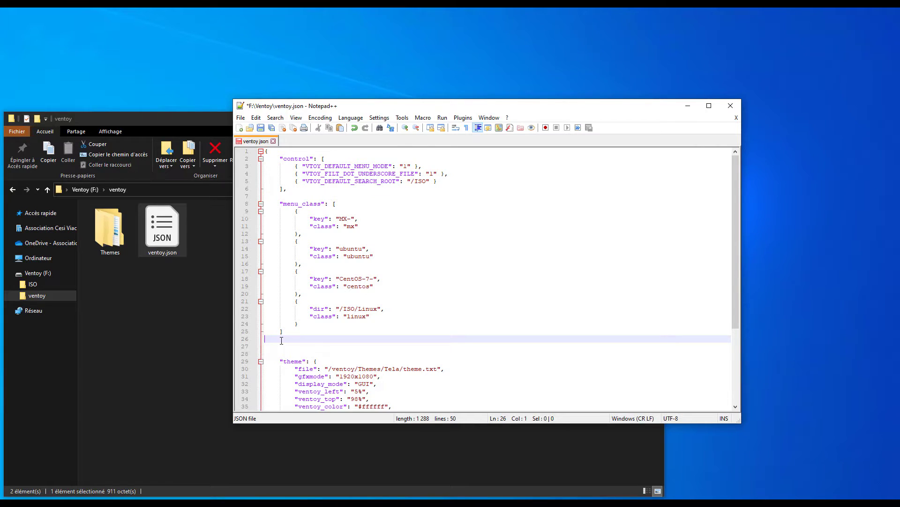
pyautogui.press('Delete')
pyautogui.press('Delete')
pyautogui.write(',')
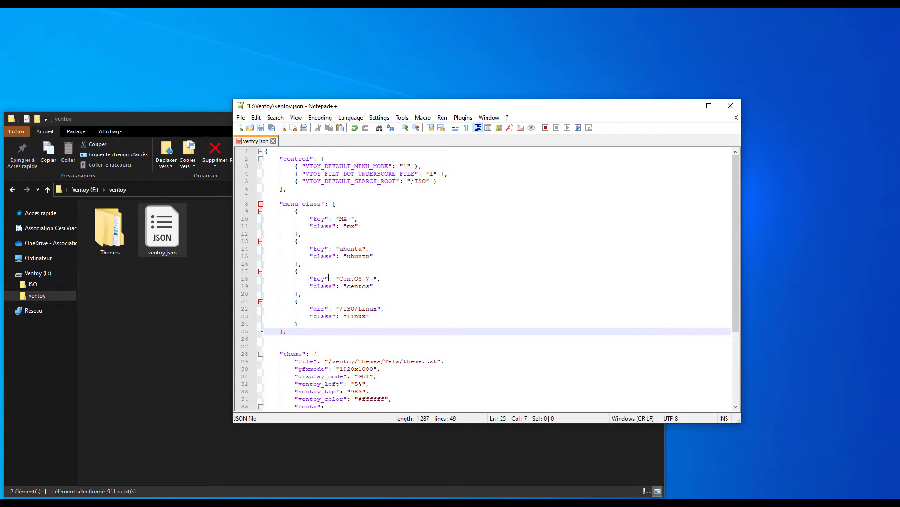
# Step: Examine how the key, class and dir entries are used in the menu_class block
pyautogui.click(359, 205)
pyautogui.scroll(-1, 364, 225)
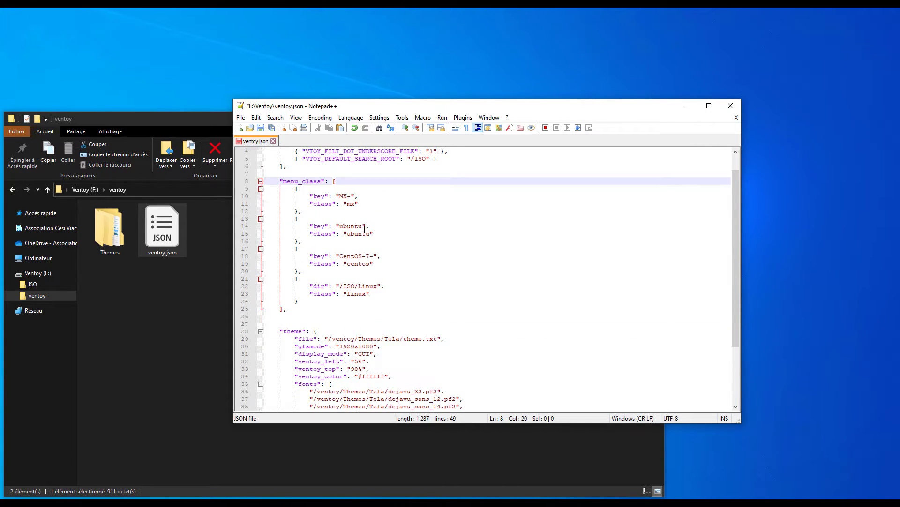
pyautogui.click(331, 205)
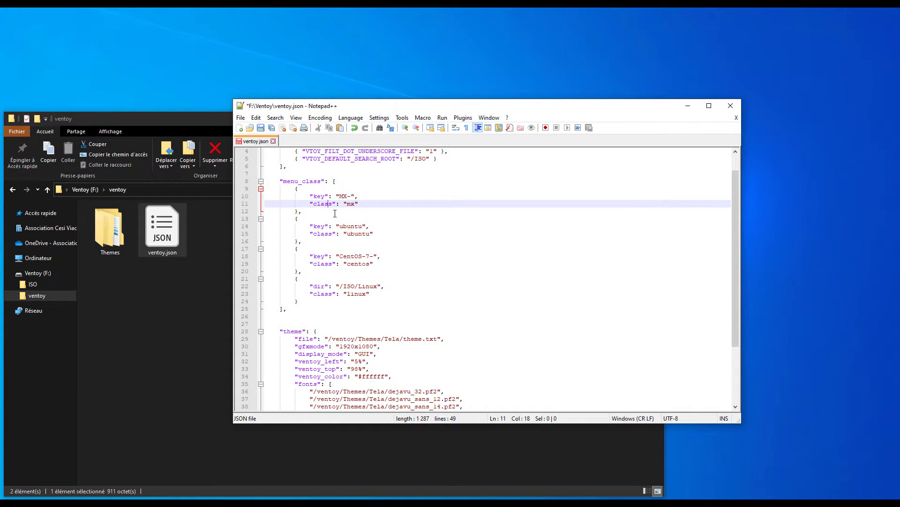
pyautogui.click(329, 286)
pyautogui.click(324, 198)
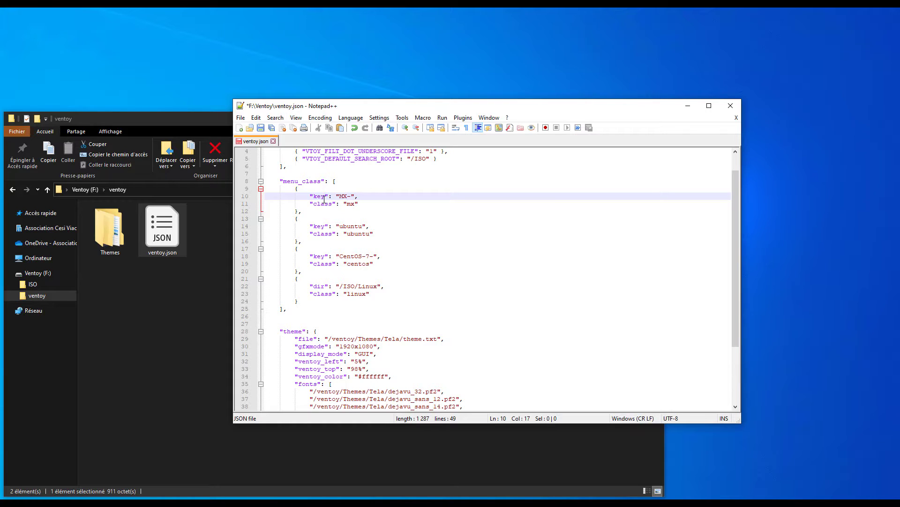
pyautogui.moveTo(329, 204); pyautogui.dragTo(332, 207)
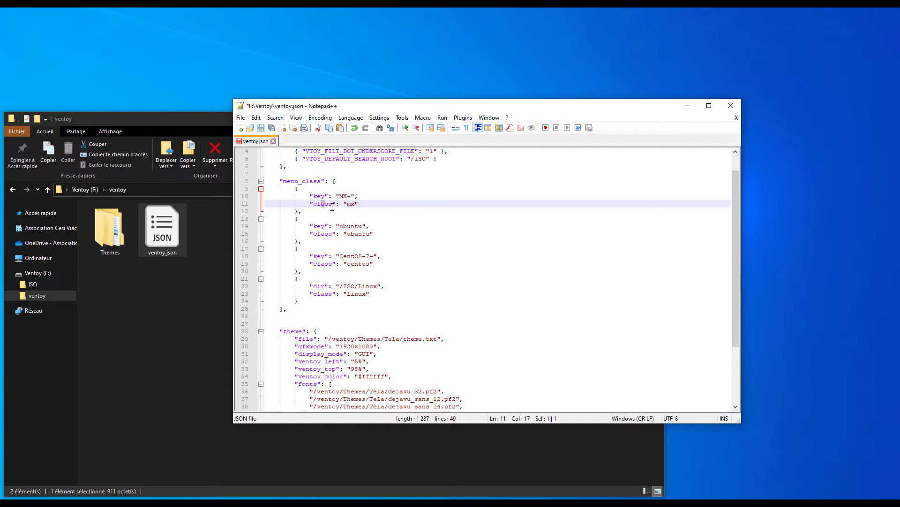
pyautogui.click(319, 263)
pyautogui.moveTo(315, 286); pyautogui.dragTo(327, 285)
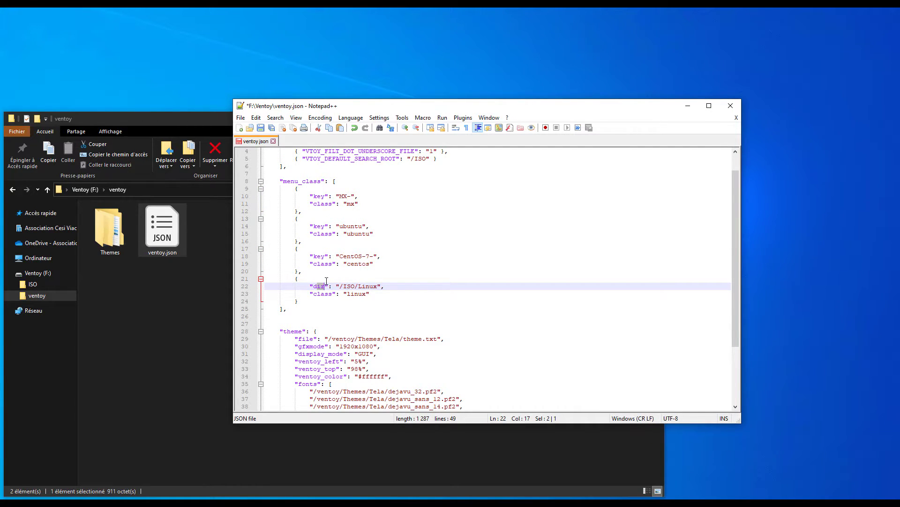
pyautogui.click(433, 270)
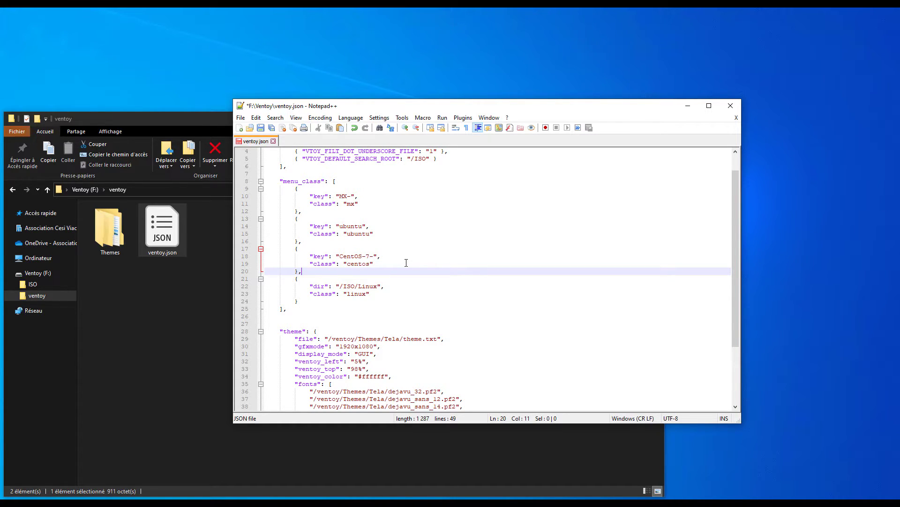
# Step: Switch to File Explorer and open the icons folder inside the Themes/Tela folder
pyautogui.click(148, 305)
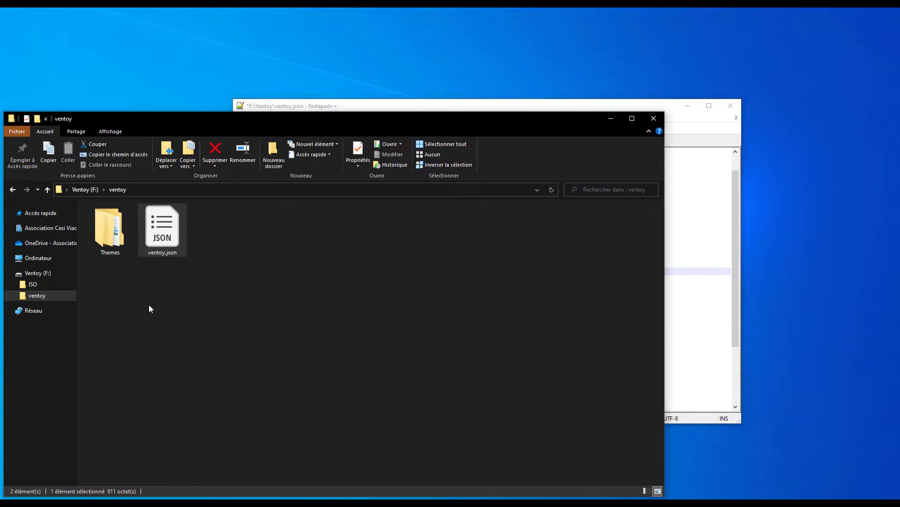
pyautogui.doubleClick(120, 236)
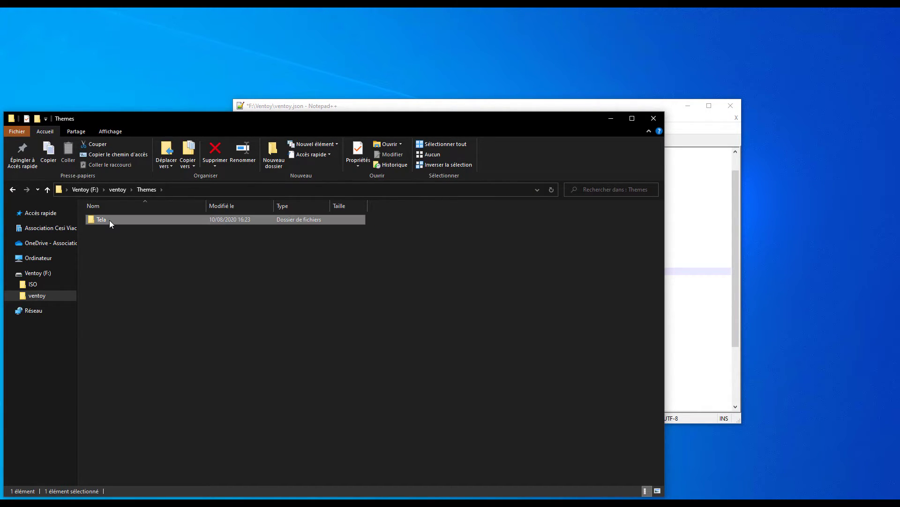
pyautogui.doubleClick(109, 221)
pyautogui.click(133, 221)
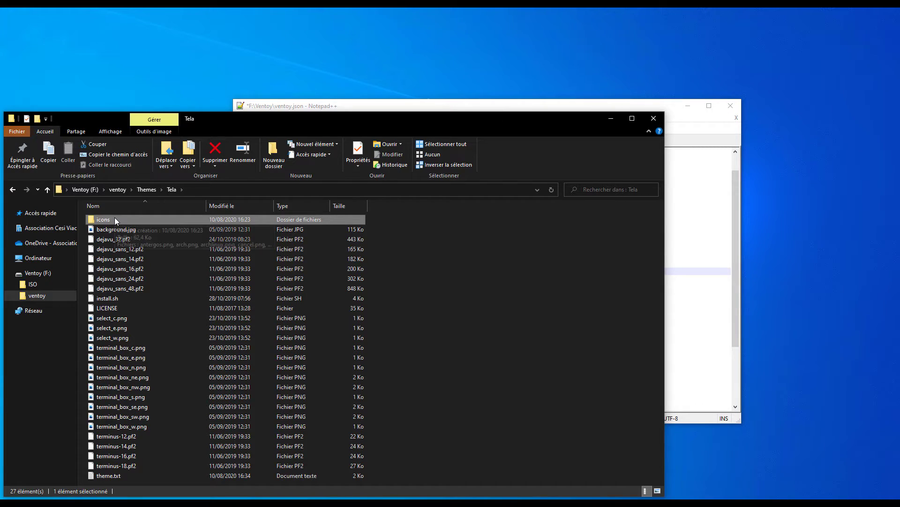
pyautogui.doubleClick(115, 217)
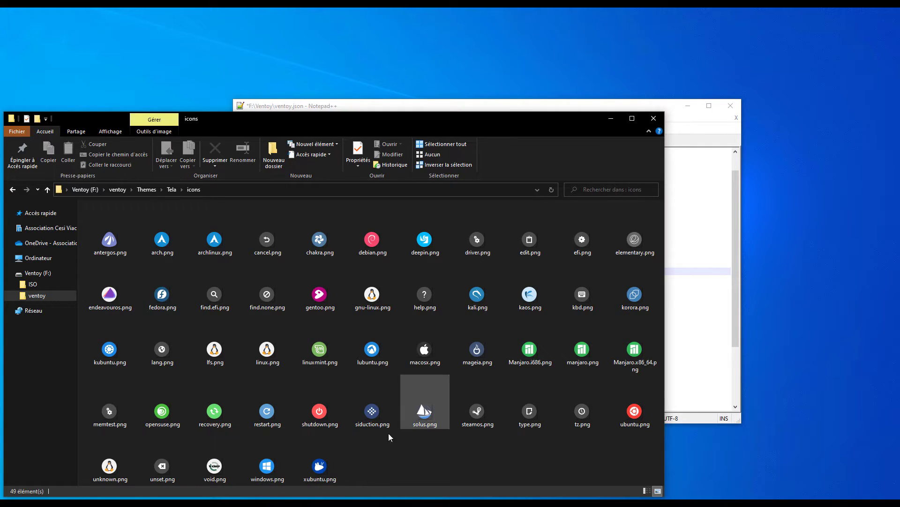
# Step: Examine the distribution icon file names in the icons folder, then return to ventoy.json in Notepad++
pyautogui.click(277, 452)
pyautogui.click(324, 454)
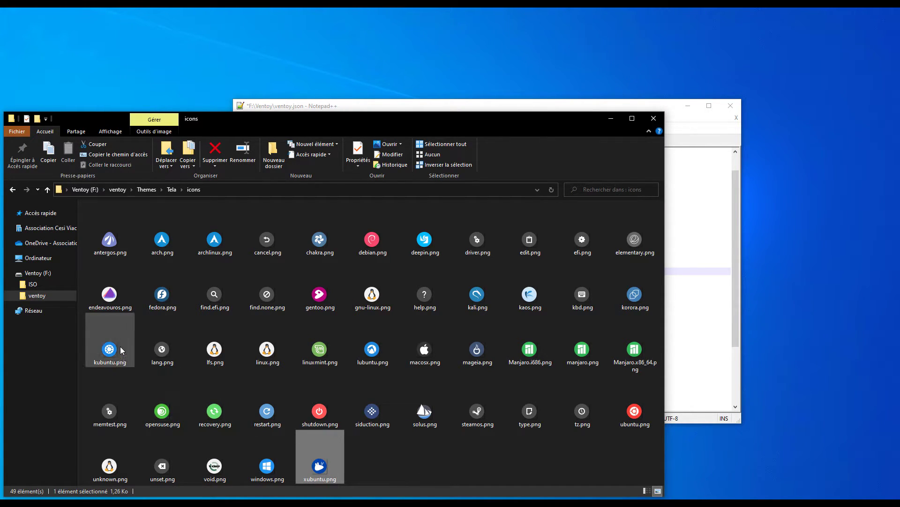
pyautogui.click(159, 306)
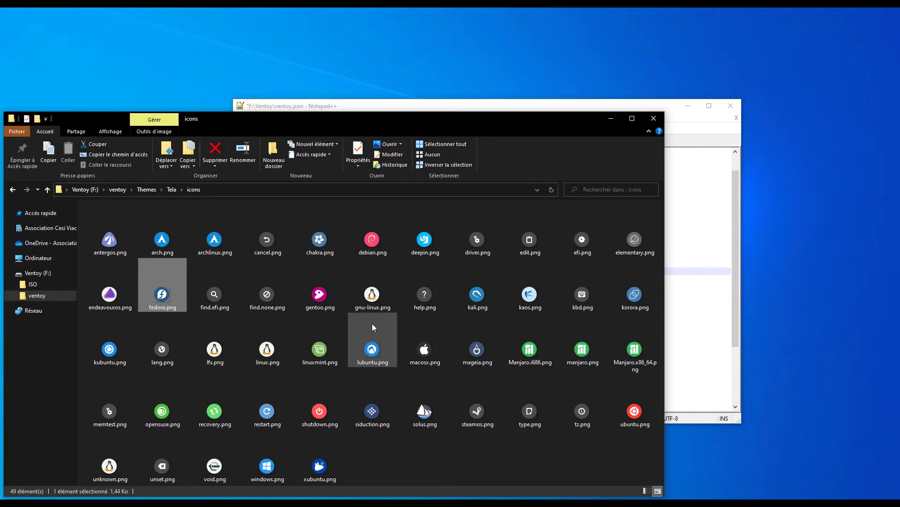
pyautogui.click(280, 355)
pyautogui.click(649, 410)
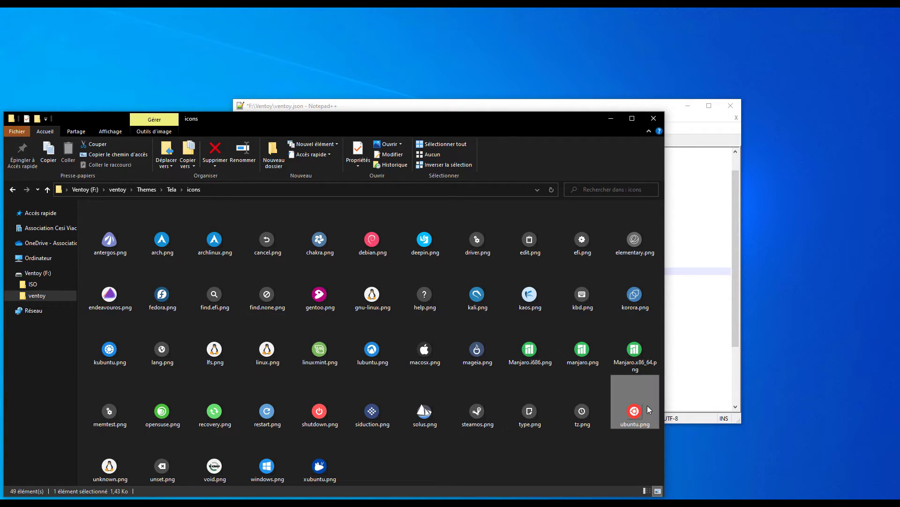
pyautogui.click(377, 242)
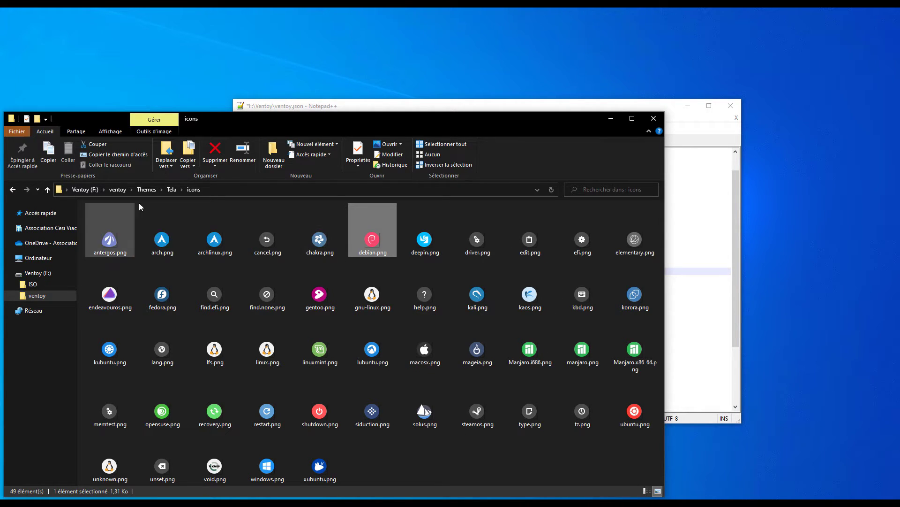
pyautogui.click(114, 190)
pyautogui.click(163, 228)
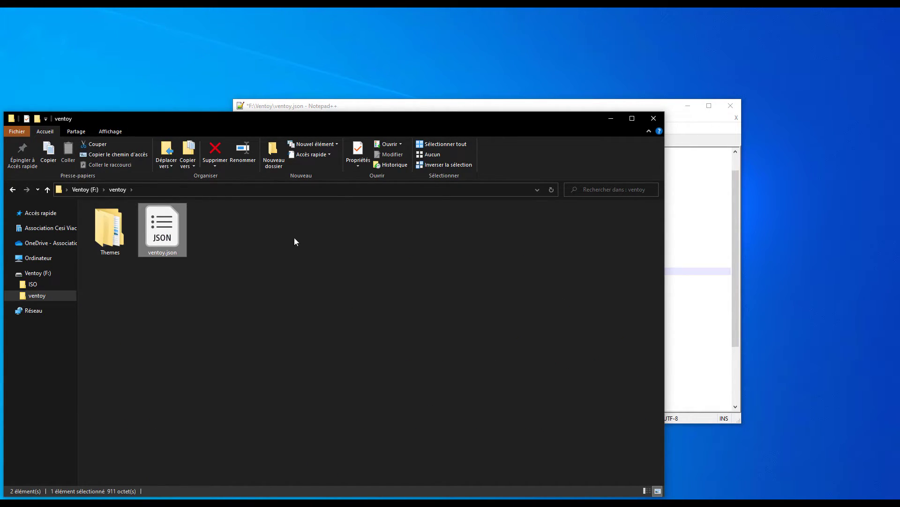
pyautogui.click(698, 227)
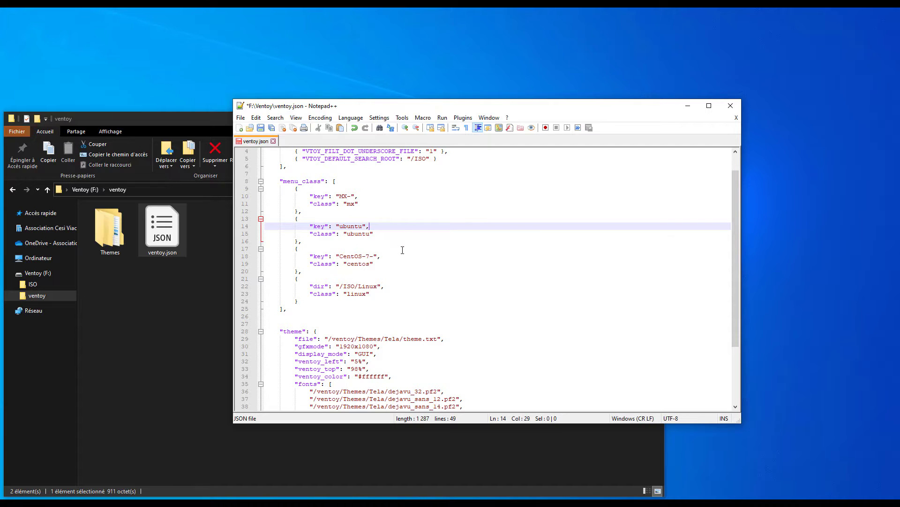
# Step: Change the first menu_class entry to key "Windows_" with class "windows"
pyautogui.click(375, 233)
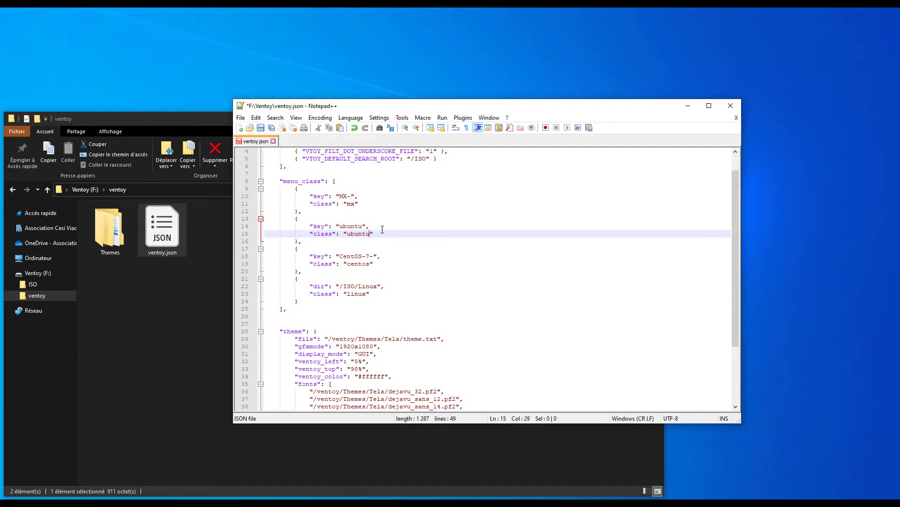
pyautogui.click(361, 203)
pyautogui.click(339, 197)
pyautogui.click(351, 197)
pyautogui.press('BackSpace')
pyautogui.press('BackSpace')
pyautogui.press('BackSpace')
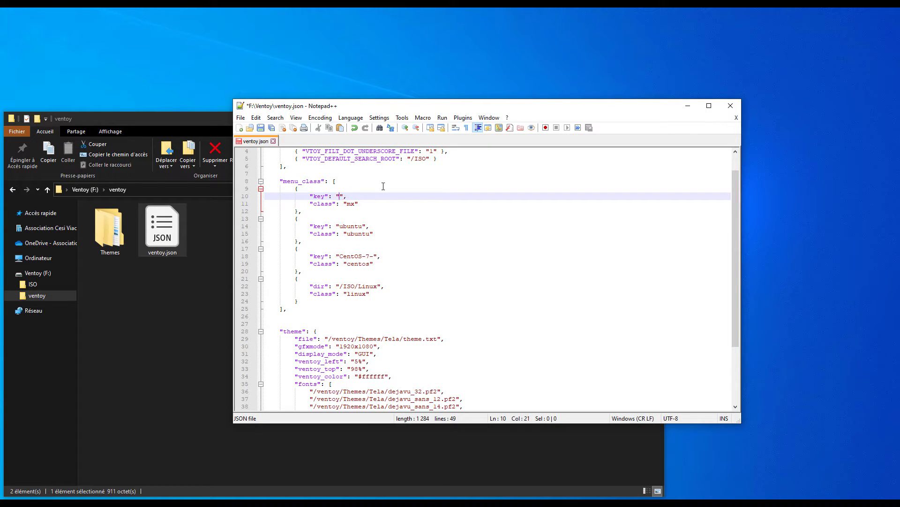
pyautogui.write('Windows')
pyautogui.moveTo(339, 196); pyautogui.dragTo(370, 198)
pyautogui.click(347, 198)
pyautogui.moveTo(339, 197); pyautogui.dragTo(353, 198)
pyautogui.click(344, 198)
pyautogui.click(355, 203)
pyautogui.press('BackSpace')
pyautogui.press('BackSpace')
pyautogui.write('windows')
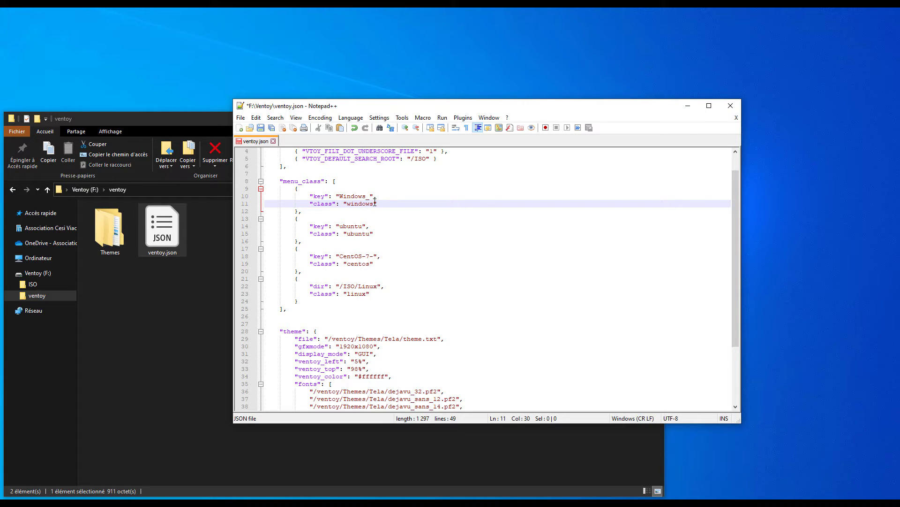
# Step: Set the ubuntu entry's key to "ubuntu-" and check it against the file names in the ISO/Linux folder
pyautogui.click(364, 226)
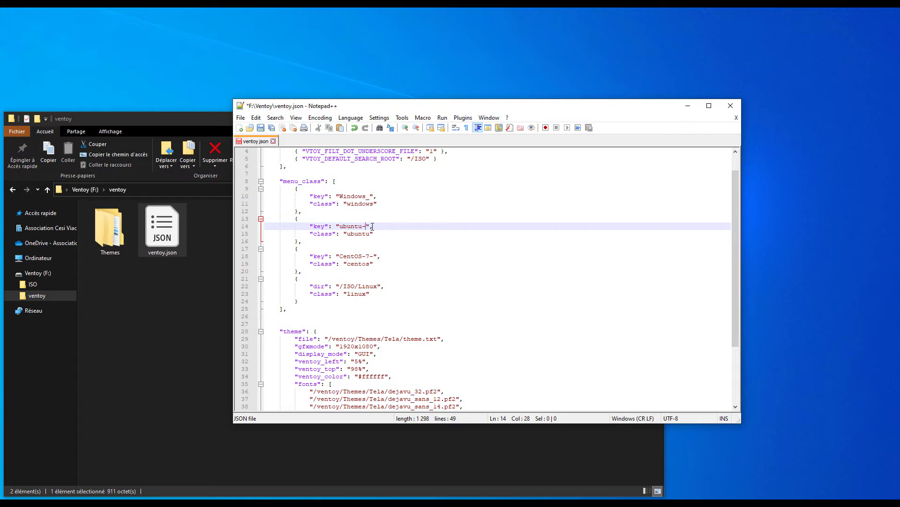
pyautogui.click(60, 284)
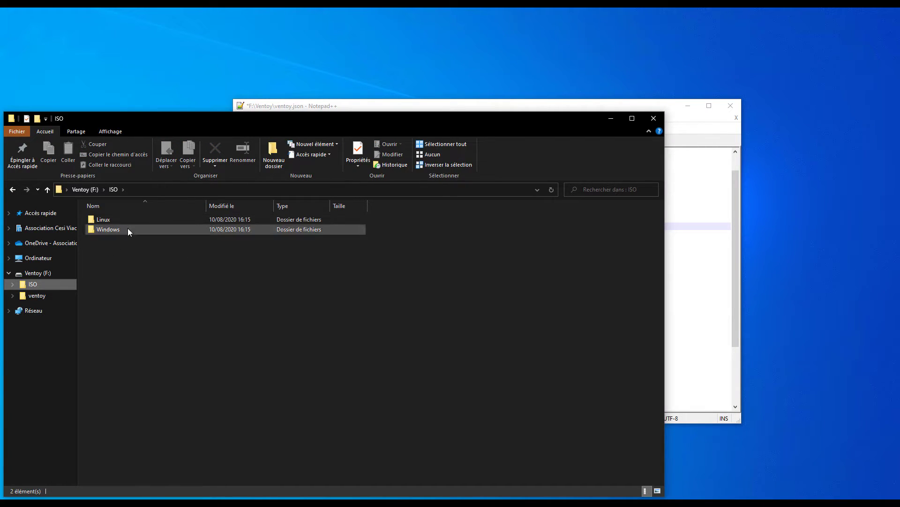
pyautogui.doubleClick(128, 221)
pyautogui.click(117, 249)
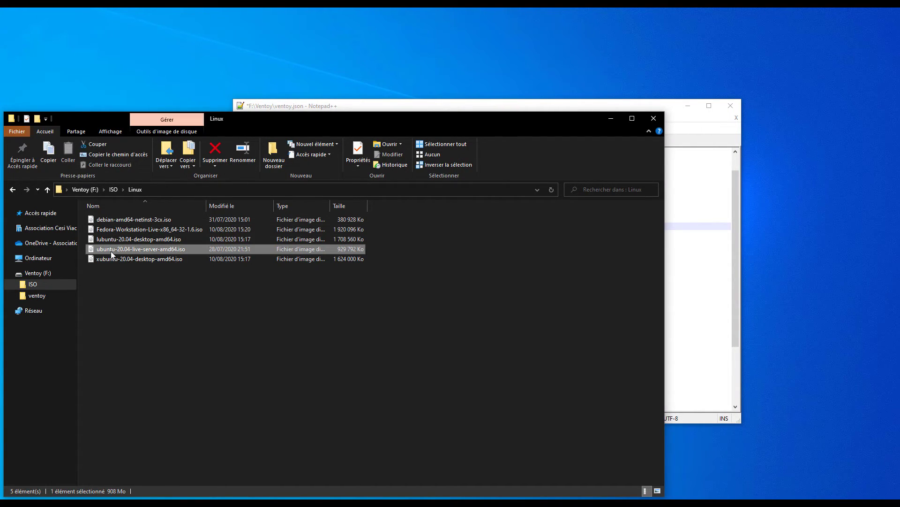
pyautogui.click(501, 107)
# Step: Change the CentOS entry to key "debian-" with class "debian"
pyautogui.click(369, 234)
pyautogui.click(374, 258)
pyautogui.press('BackSpace')
pyautogui.press('BackSpace')
pyautogui.press('BackSpace')
pyautogui.press('BackSpace')
pyautogui.press('BackSpace')
pyautogui.press('BackSpace')
pyautogui.press('BackSpace')
pyautogui.press('BackSpace')
pyautogui.press('BackSpace')
pyautogui.write('debian-')
pyautogui.press('Down')
pyautogui.press('BackSpace')
pyautogui.press('BackSpace')
pyautogui.press('BackSpace')
pyautogui.press('BackSpace')
pyautogui.press('BackSpace')
pyautogui.press('BackSpace')
pyautogui.write('debian')
pyautogui.click(401, 255)
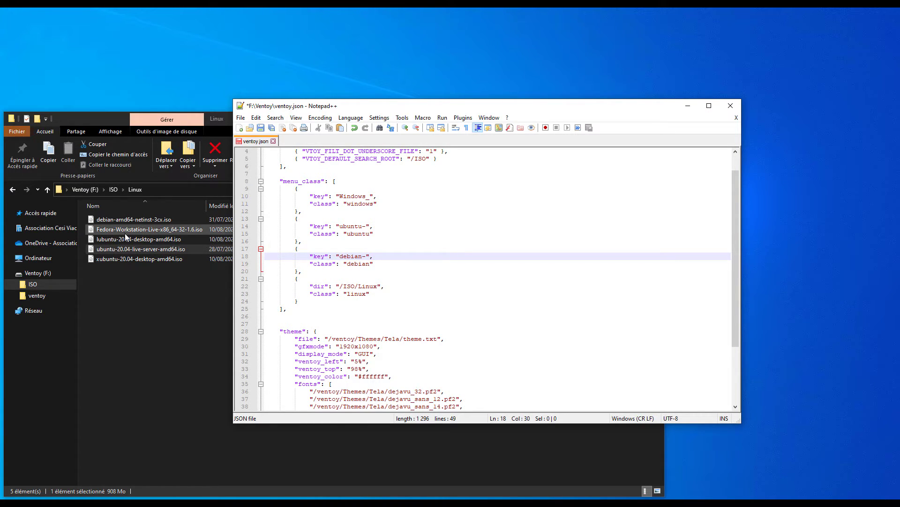
# Step: Copy the ubuntu entry and paste three duplicates of it directly above the debian entry
pyautogui.moveTo(304, 241); pyautogui.dragTo(295, 219)
pyautogui.hotkey('ctrl', 'c')
pyautogui.click(316, 241)
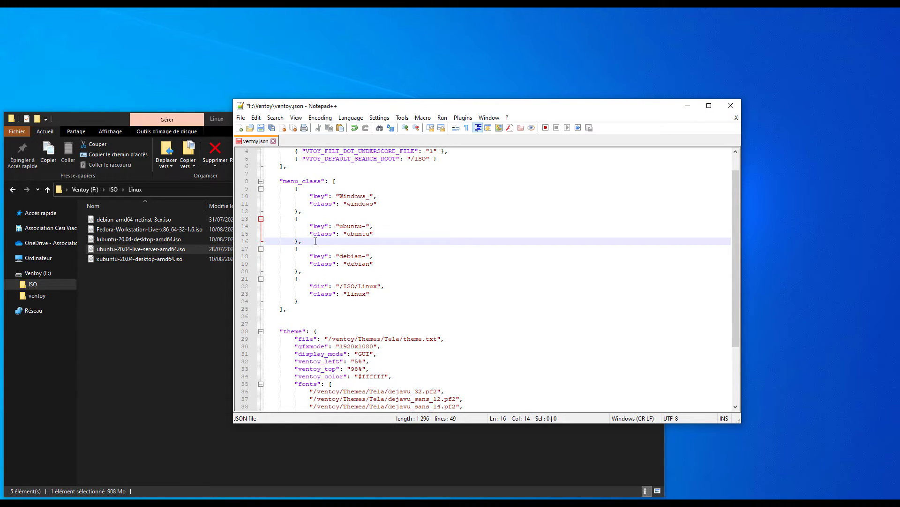
pyautogui.hotkey('ctrl', 'v')
pyautogui.hotkey('ctrl', 'v')
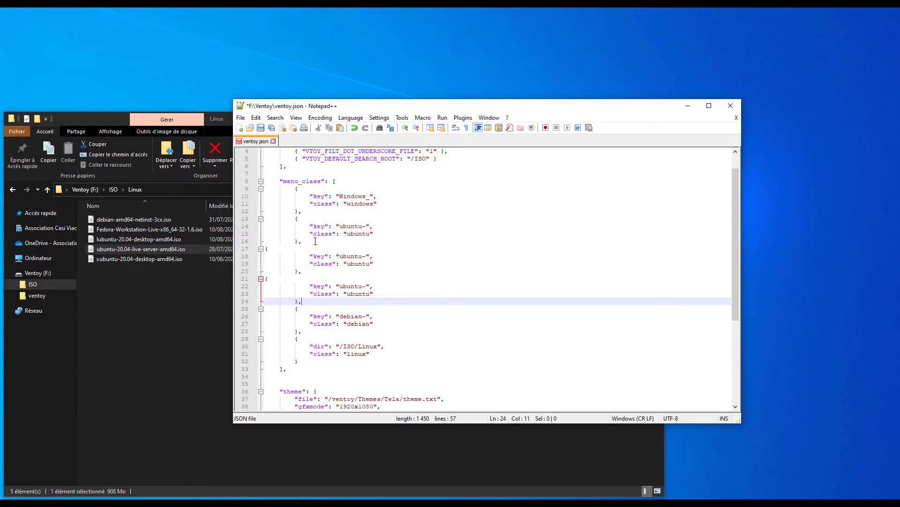
pyautogui.hotkey('ctrl', 'v')
# Step: Change the first duplicated ubuntu entry to key "Fedora-" with class "fedora"
pyautogui.click(369, 256)
pyautogui.press('BackSpace')
pyautogui.press('BackSpace')
pyautogui.press('BackSpace')
pyautogui.press('BackSpace')
pyautogui.press('BackSpace')
pyautogui.press('BackSpace')
pyautogui.press('BackSpace')
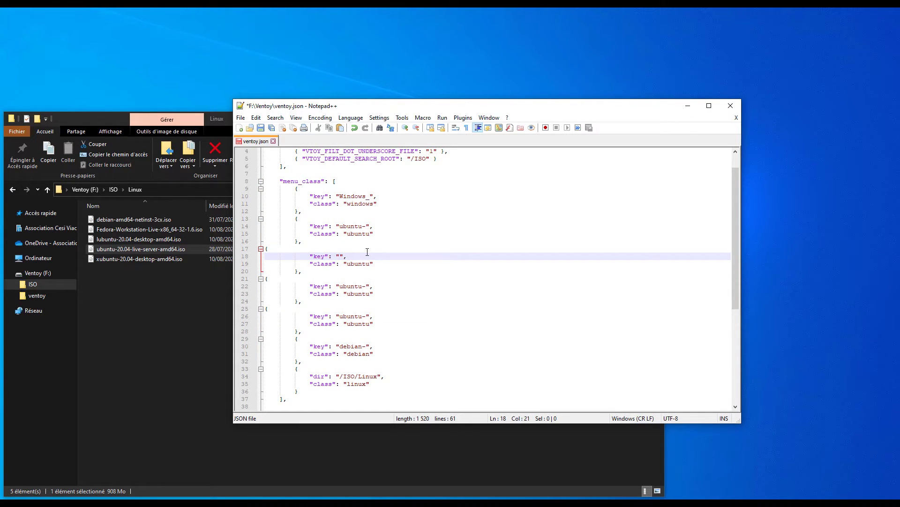
pyautogui.write('Fedora-')
pyautogui.click(370, 264)
pyautogui.press('BackSpace')
pyautogui.press('BackSpace')
pyautogui.press('BackSpace')
pyautogui.press('BackSpace')
pyautogui.press('BackSpace')
pyautogui.press('BackSpace')
pyautogui.write('fedora')
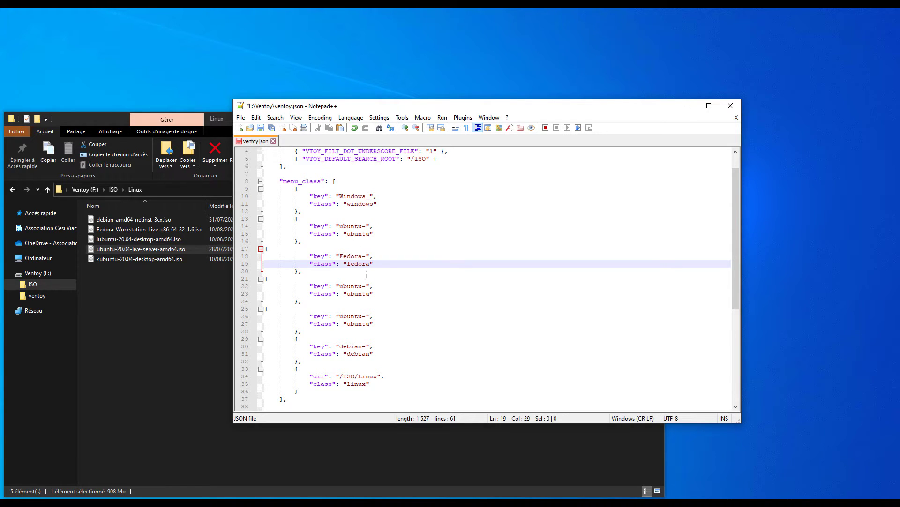
# Step: Change the second duplicated ubuntu entry to key "lubuntu-" with class "lubuntu"
pyautogui.click(370, 287)
pyautogui.press('BackSpace')
pyautogui.press('BackSpace')
pyautogui.press('BackSpace')
pyautogui.press('BackSpace')
pyautogui.press('BackSpace')
pyautogui.press('BackSpace')
pyautogui.press('BackSpace')
pyautogui.write('lubuntu-')
pyautogui.press('Down')
pyautogui.press('Left')
pyautogui.press('Left')
pyautogui.write('l')
pyautogui.press('Down')
pyautogui.press('Down')
pyautogui.press('Up')
pyautogui.press('Up')
pyautogui.press('Down')
pyautogui.press('Return')
pyautogui.press('Delete')
pyautogui.press('Delete')
pyautogui.press('Delete')
pyautogui.press('Delete')
pyautogui.press('Delete')
pyautogui.press('Delete')
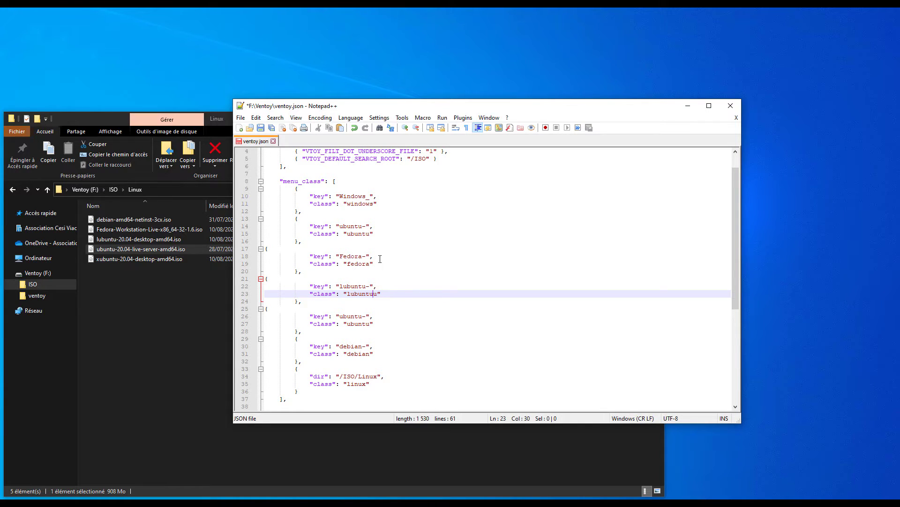
# Step: Change the third duplicated ubuntu entry to key "xubuntu" with class "xubuntu"
pyautogui.click(368, 316)
pyautogui.press('BackSpace')
pyautogui.press('BackSpace')
pyautogui.press('BackSpace')
pyautogui.press('BackSpace')
pyautogui.press('BackSpace')
pyautogui.press('BackSpace')
pyautogui.press('BackSpace')
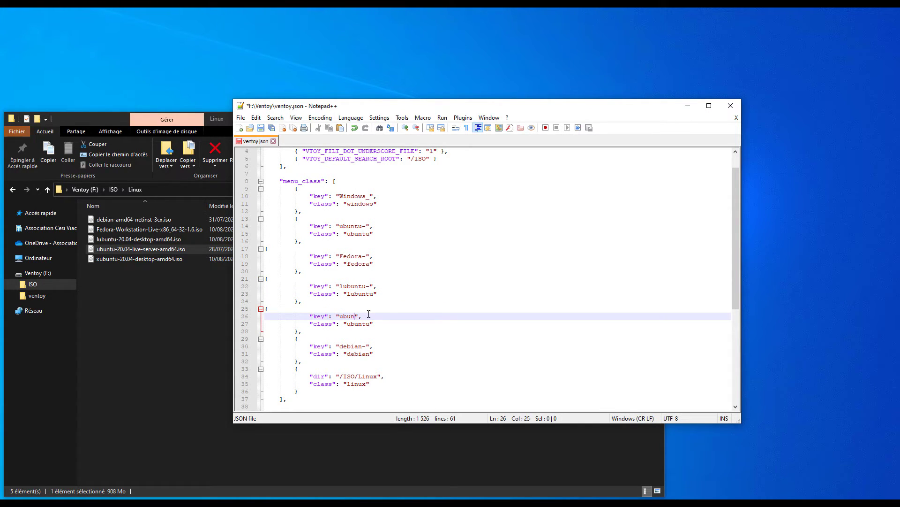
pyautogui.write('xubuntu')
pyautogui.click(347, 323)
pyautogui.write('x')
pyautogui.click(422, 322)
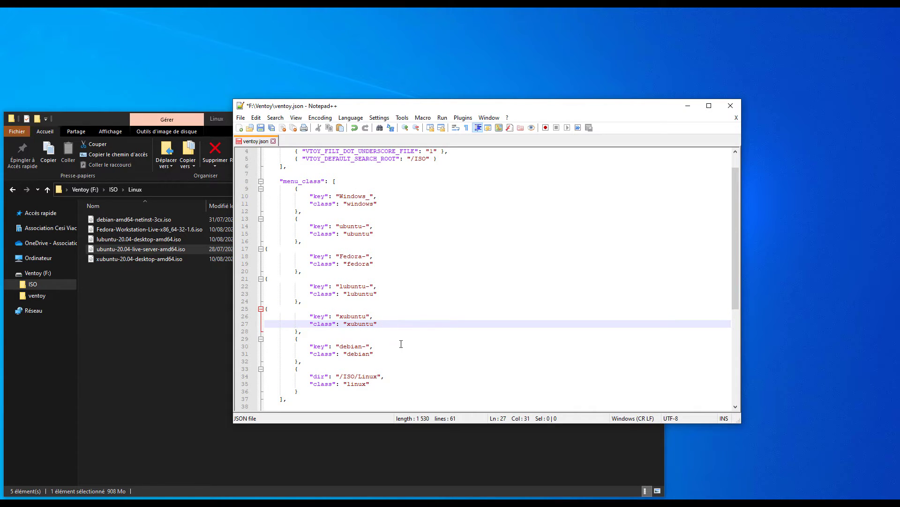
# Step: Review the key, dir and class values of all menu_class entries against the listed Linux ISO files
pyautogui.click(363, 353)
pyautogui.click(356, 309)
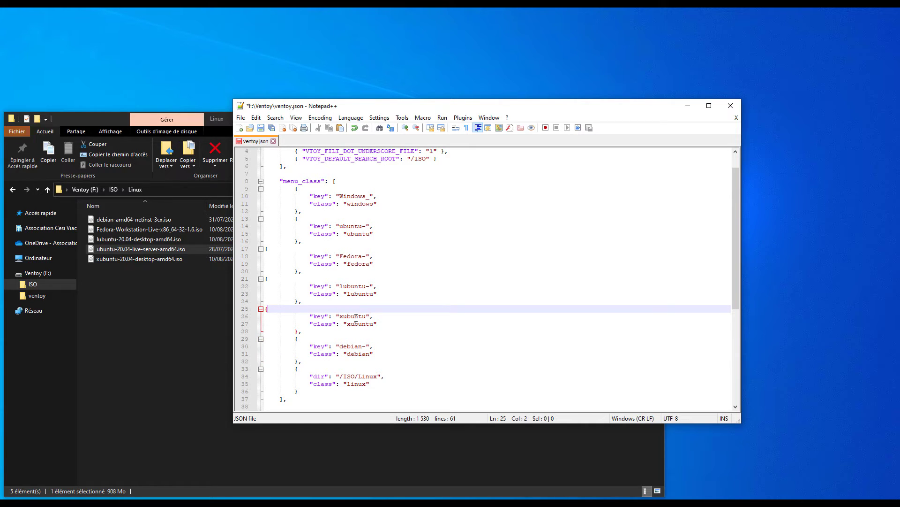
pyautogui.click(355, 295)
pyautogui.click(348, 265)
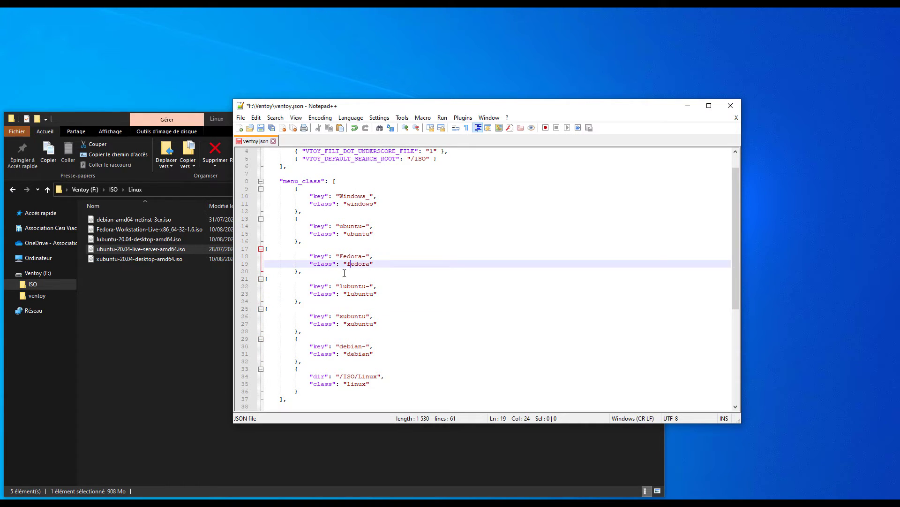
pyautogui.click(357, 233)
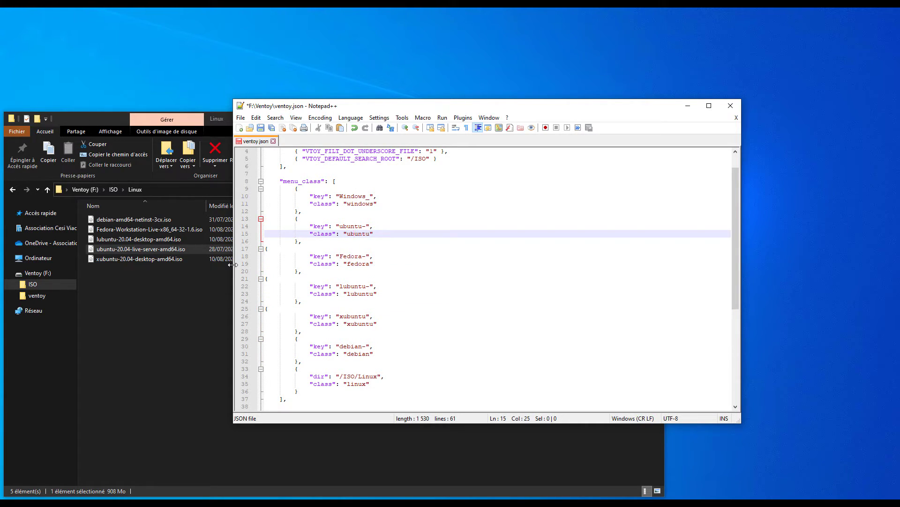
pyautogui.click(367, 196)
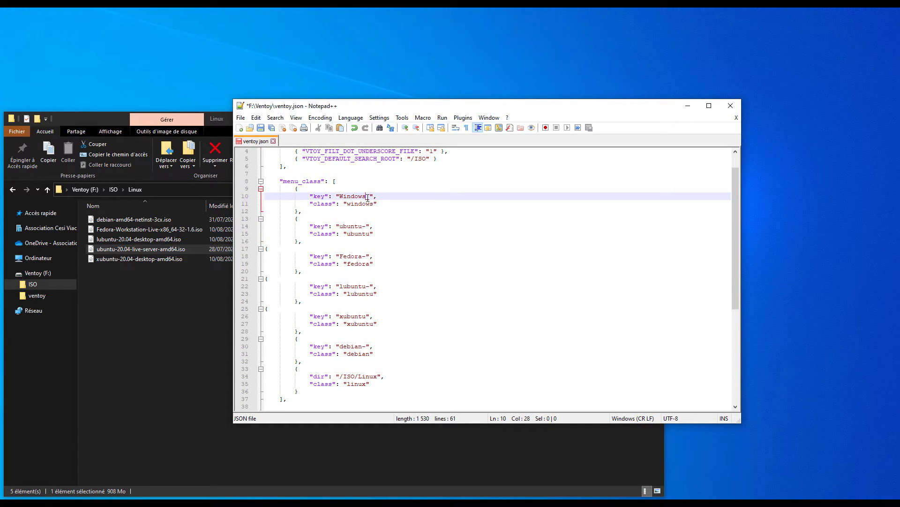
pyautogui.click(363, 383)
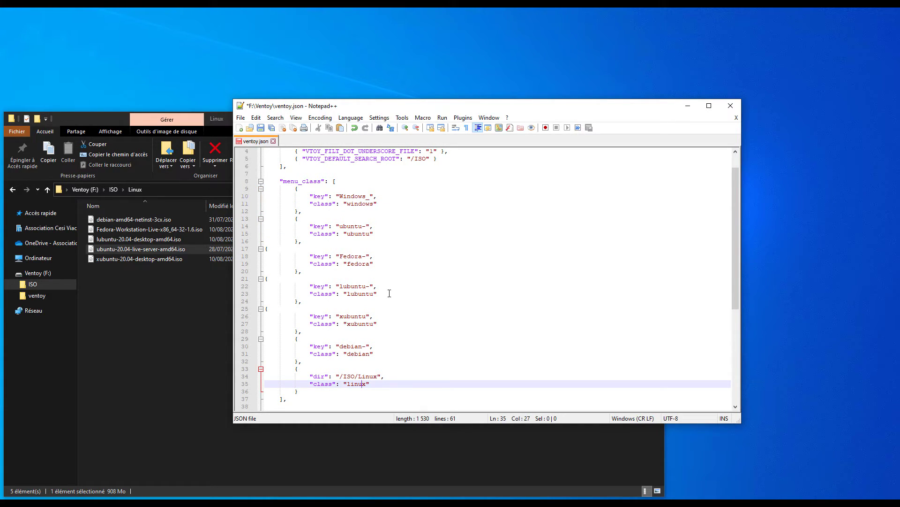
# Step: Duplicate the /ISO/Linux dir entry below itself and add a comma after the original's closing brace
pyautogui.moveTo(302, 393); pyautogui.dragTo(295, 369)
pyautogui.click(299, 370)
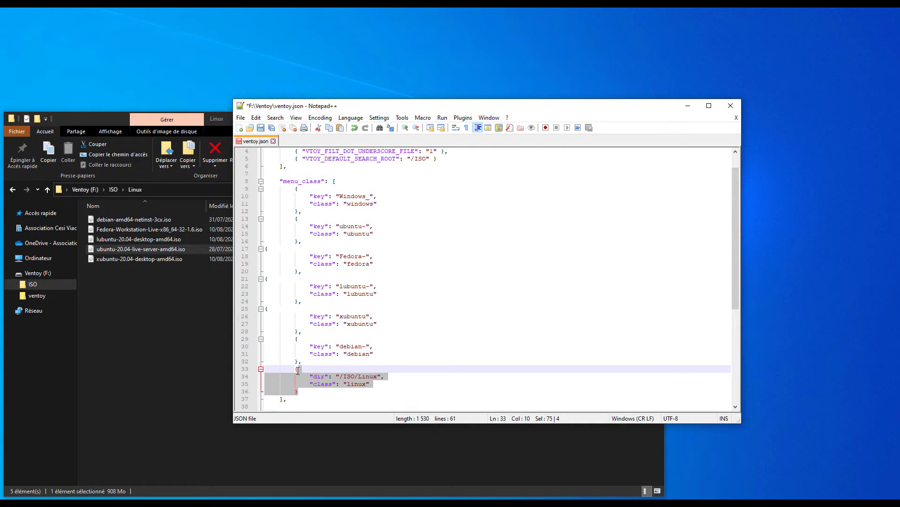
pyautogui.hotkey('ctrl', 'c')
pyautogui.click(320, 390)
pyautogui.press('Return')
pyautogui.hotkey('ctrl', 'v')
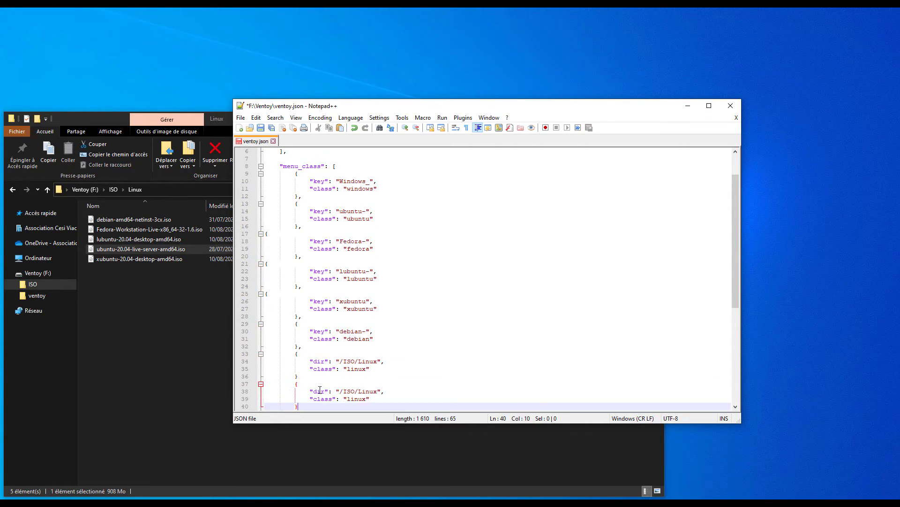
pyautogui.scroll(-1, 320, 391)
pyautogui.click(311, 352)
pyautogui.write(',')
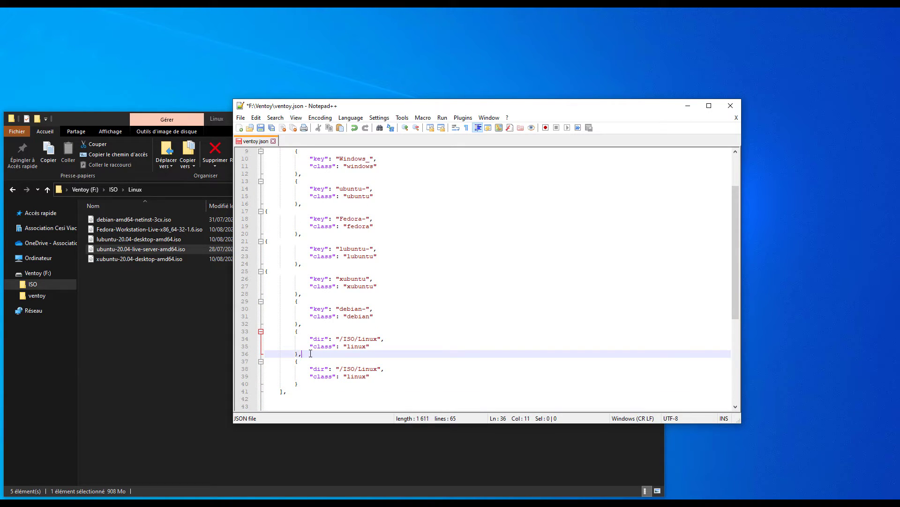
# Step: Change the duplicated dir entry to "/ISO/Windows" with class "windows"
pyautogui.scroll(-2, 323, 314)
pyautogui.click(378, 323)
pyautogui.press('BackSpace')
pyautogui.press('BackSpace')
pyautogui.press('BackSpace')
pyautogui.press('BackSpace')
pyautogui.press('BackSpace')
pyautogui.write('Windo')
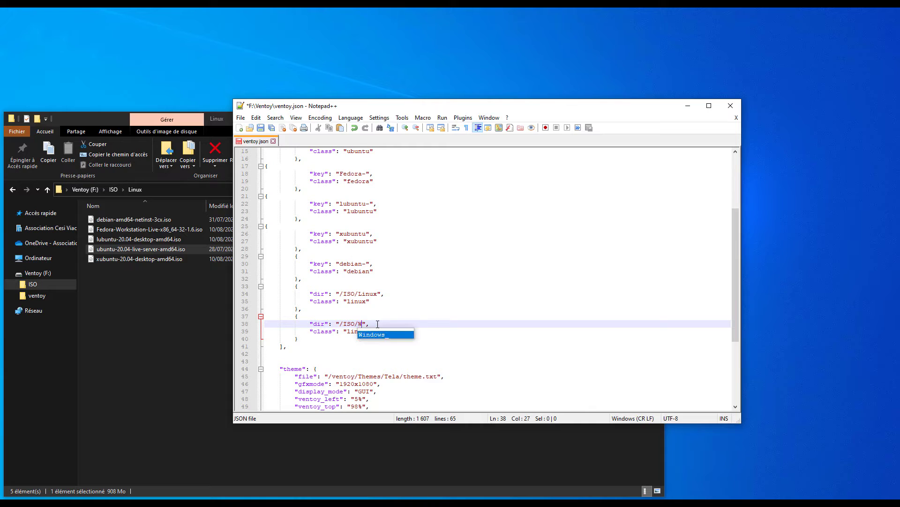
pyautogui.write('ws')
pyautogui.click(348, 331)
pyautogui.press('Delete')
pyautogui.press('Delete')
pyautogui.press('Delete')
pyautogui.press('Delete')
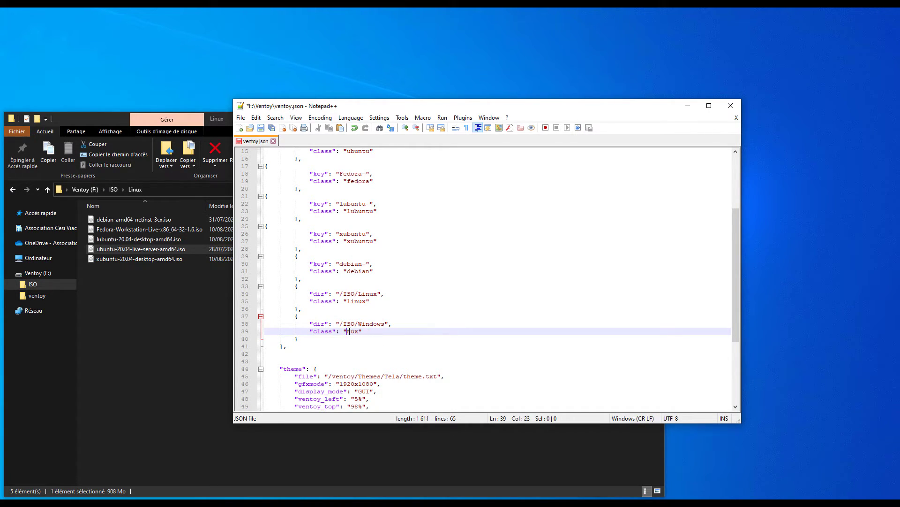
pyautogui.write('windows')
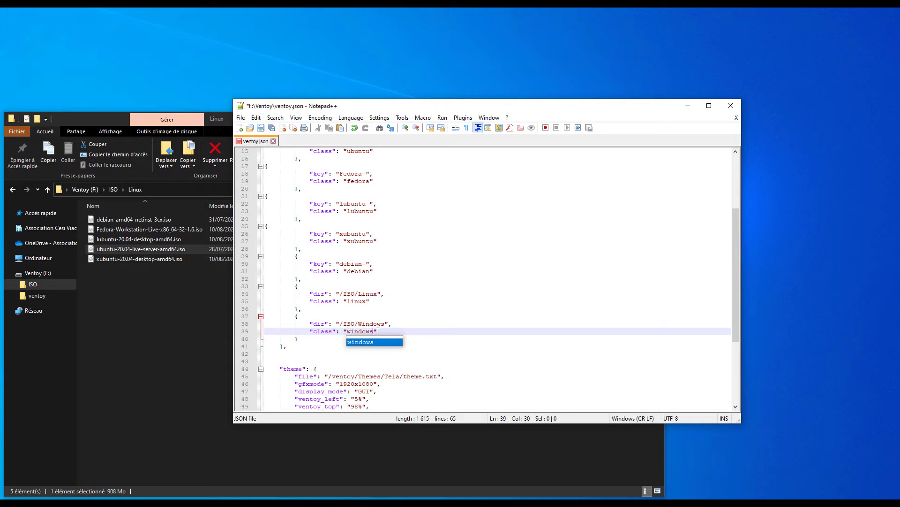
# Step: Save the ventoy.json file with the new directory class entries
pyautogui.click(462, 310)
pyautogui.hotkey('ctrl', 's')
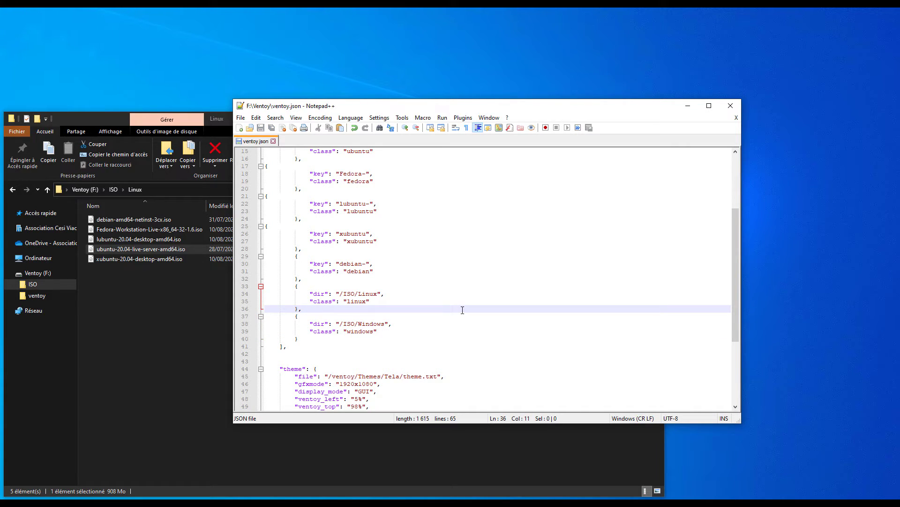
pyautogui.scroll(5, 446, 305)
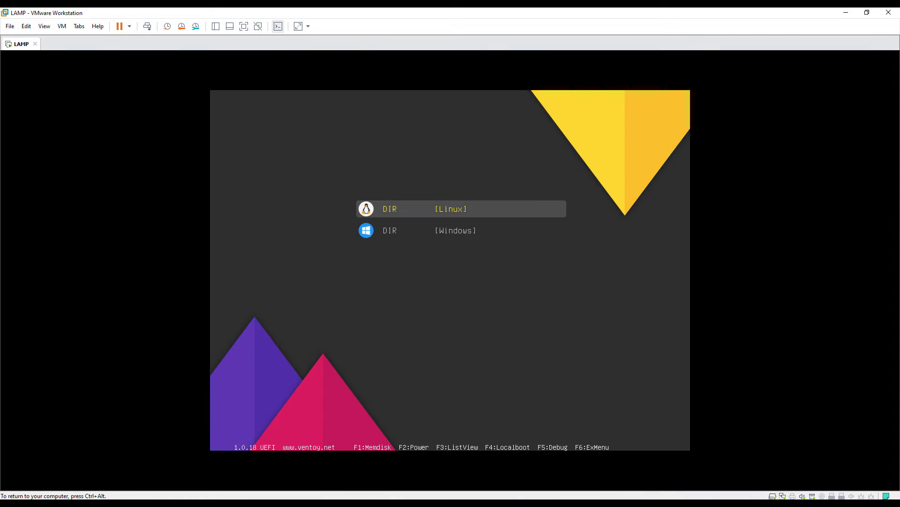
# Step: Switch to the VMware virtual machine's Ventoy menu and check the icons of the ISO entries in the Windows directory
pyautogui.press('Down')
pyautogui.press('Up')
pyautogui.press('Down')
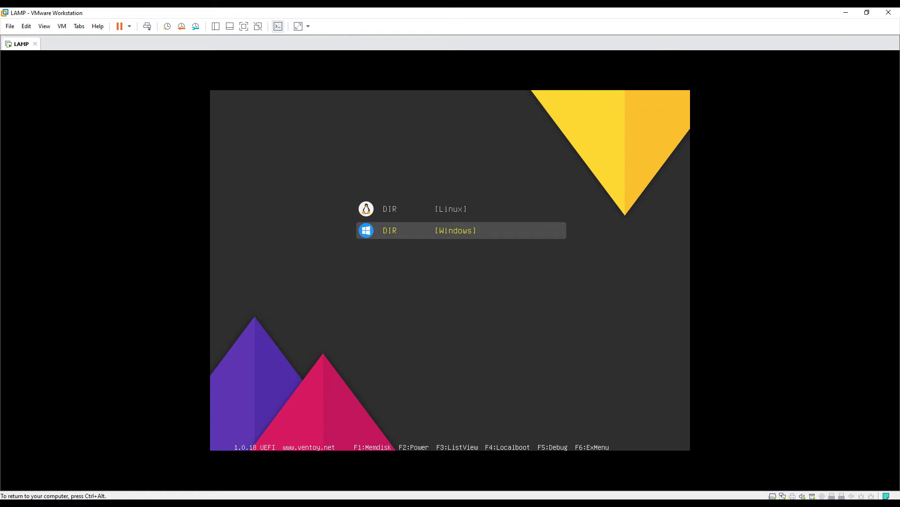
pyautogui.press('Return')
pyautogui.press('Down')
pyautogui.press('Up')
pyautogui.press('Down')
pyautogui.press('Up')
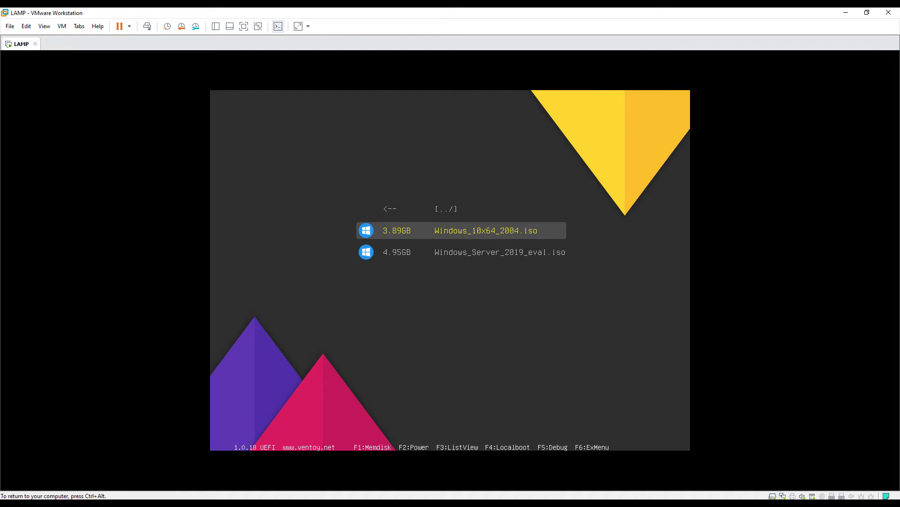
# Step: Check the icons of all ISO entries in the Linux directory, and return to the root menu
pyautogui.press('Escape')
pyautogui.press('Up')
pyautogui.press('Return')
pyautogui.press('Down')
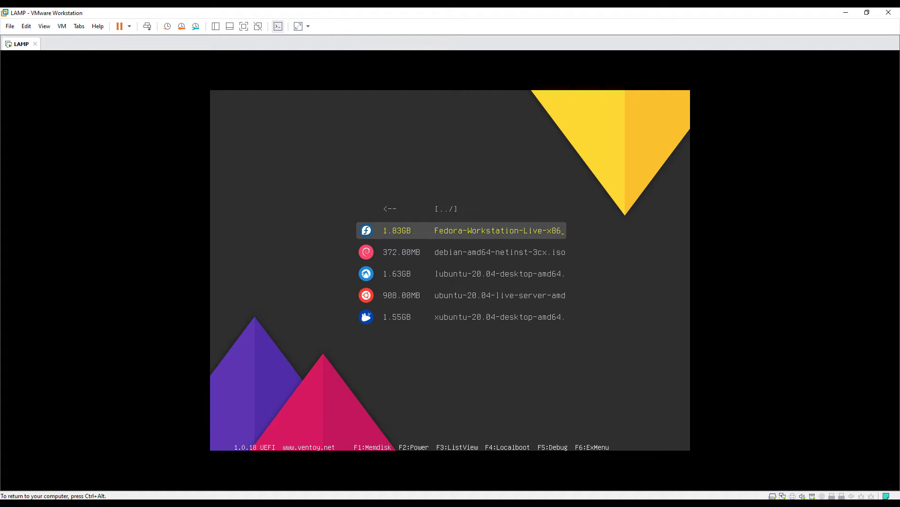
pyautogui.press('Down')
pyautogui.press('Down')
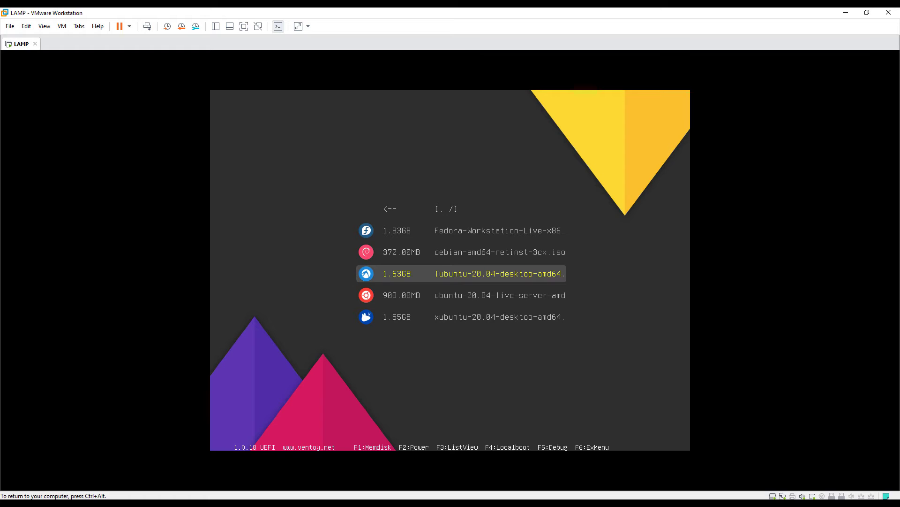
pyautogui.press('Down')
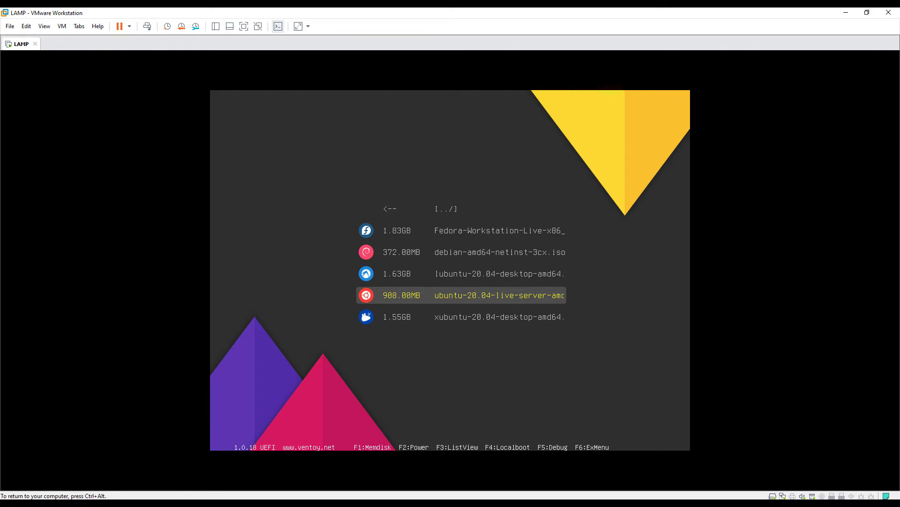
pyautogui.press('Down')
pyautogui.press('Up')
pyautogui.press('Up')
pyautogui.press('Up')
pyautogui.press('Up')
pyautogui.press('Up')
pyautogui.press('Return')
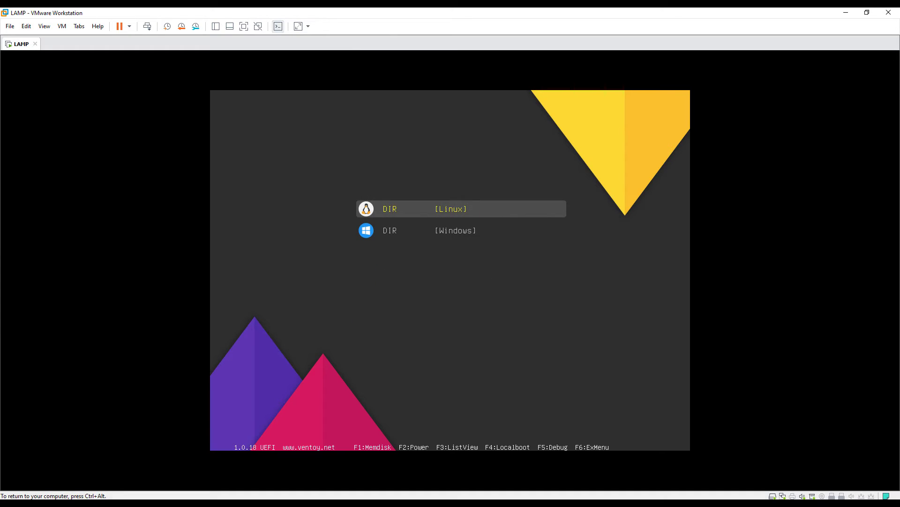
pyautogui.press('Down')
pyautogui.press('Up')
pyautogui.press('Down')
pyautogui.press('Up')
pyautogui.press('Down')
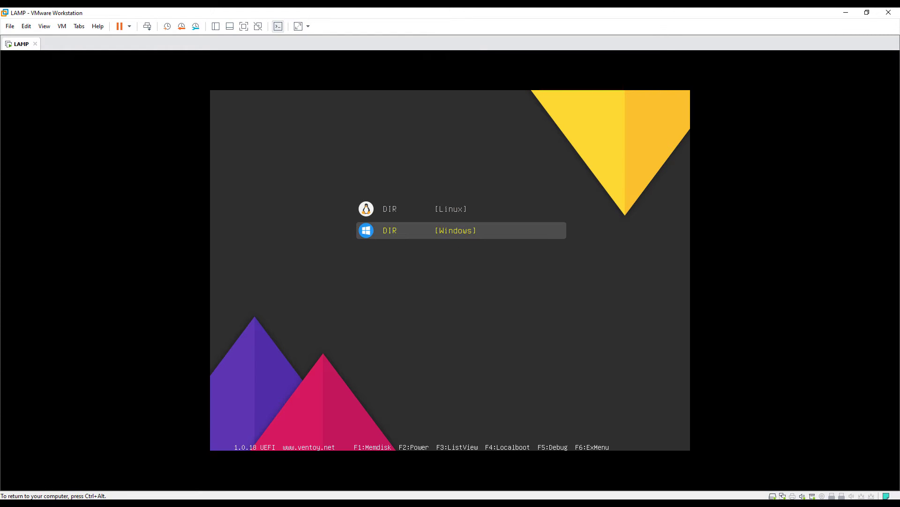
pyautogui.press('Up')
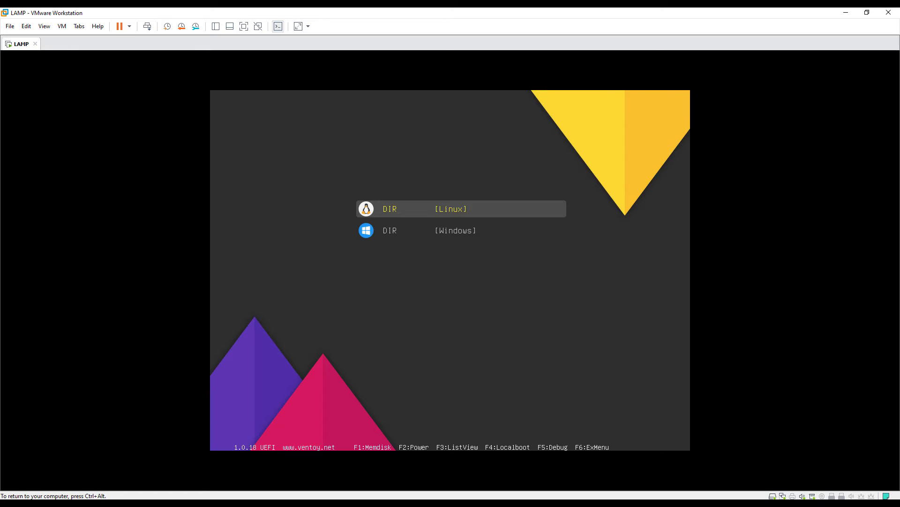
# Step: Leave the virtual machine and open ventoy.json from the ventoy folder in Notepad++
pyautogui.hotkey('ctrl', 'alt')
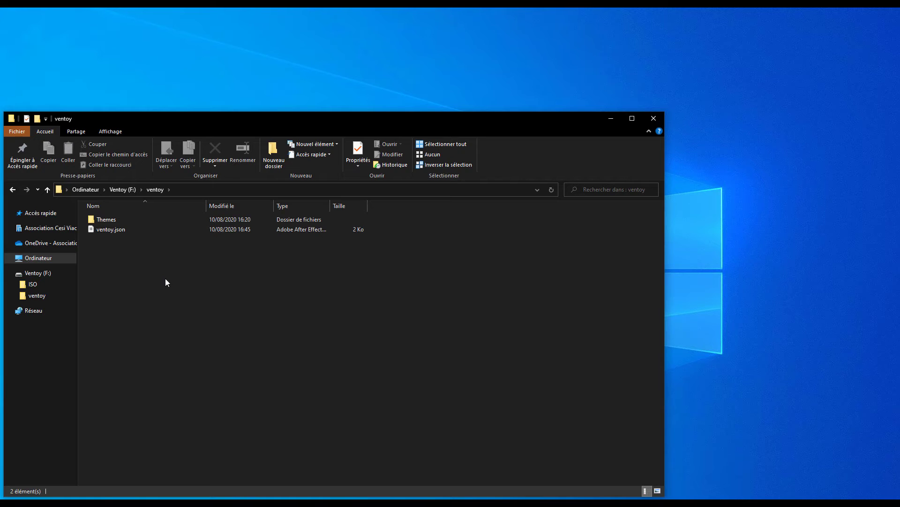
pyautogui.click(118, 230)
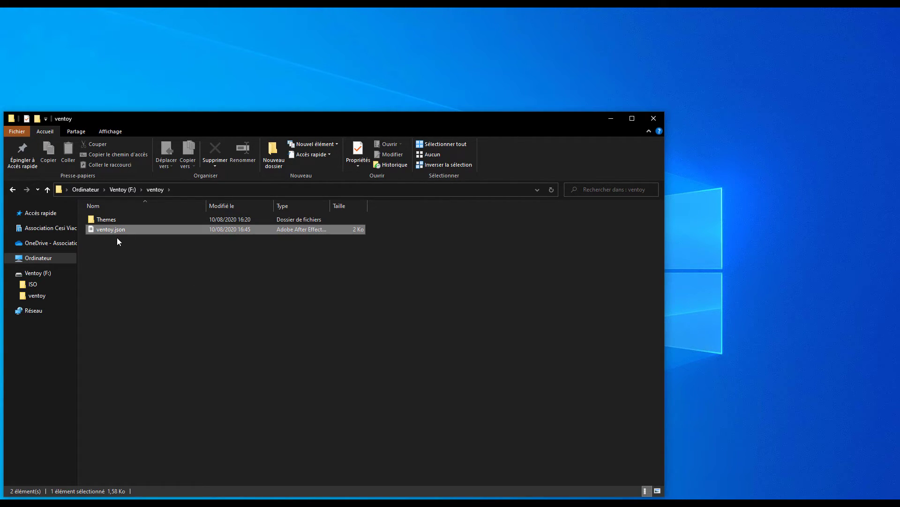
pyautogui.rightClick(111, 230)
pyautogui.click(140, 277)
pyautogui.click(376, 294)
pyautogui.scroll(2, 352, 262)
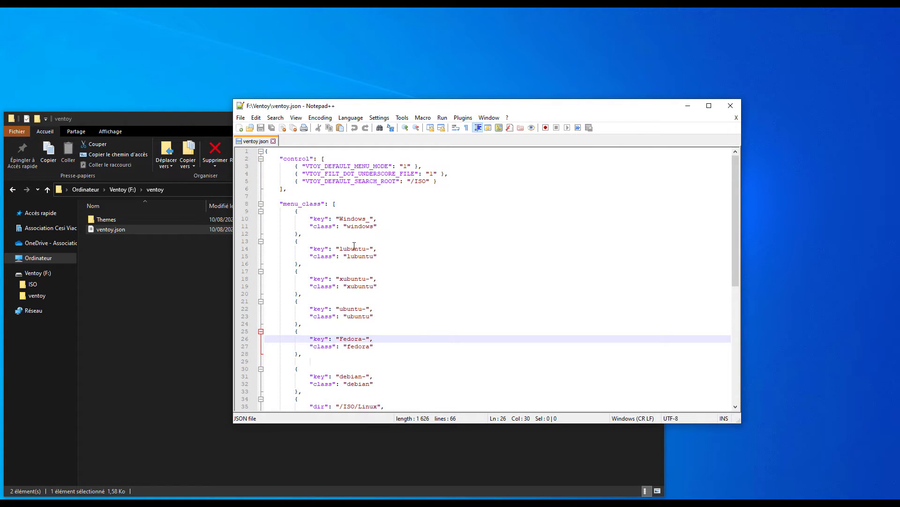
pyautogui.scroll(-10, 353, 245)
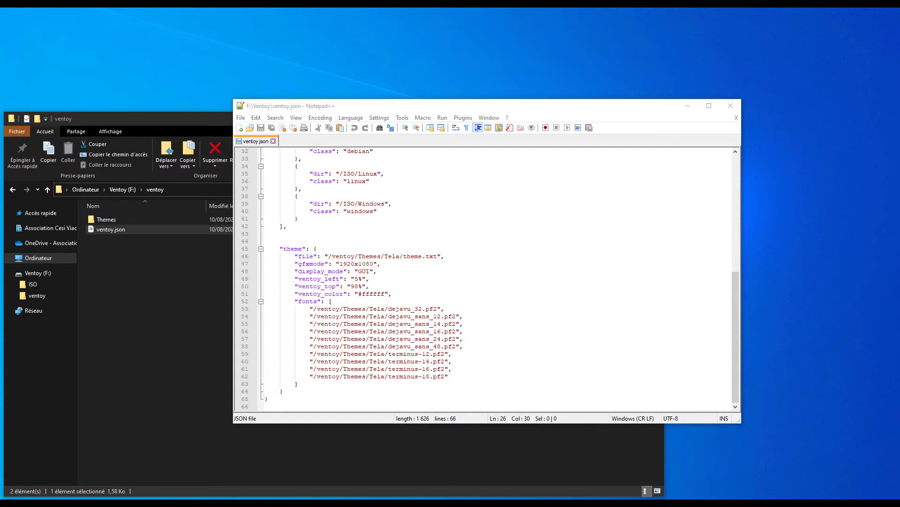
# Step: Paste the sample menu_alias block between the menu_class and theme sections, and delete its outer opening brace
pyautogui.click(324, 227)
pyautogui.scroll(8, 321, 235)
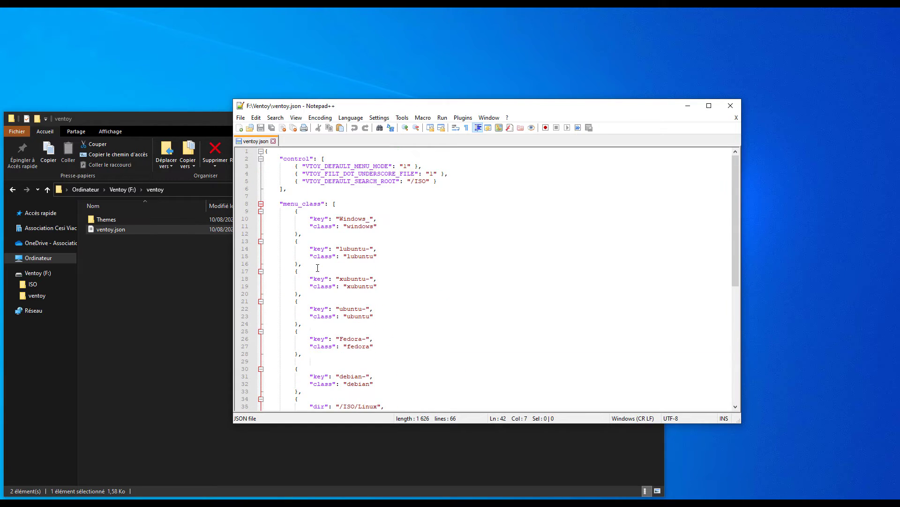
pyautogui.scroll(-8, 319, 256)
pyautogui.click(301, 238)
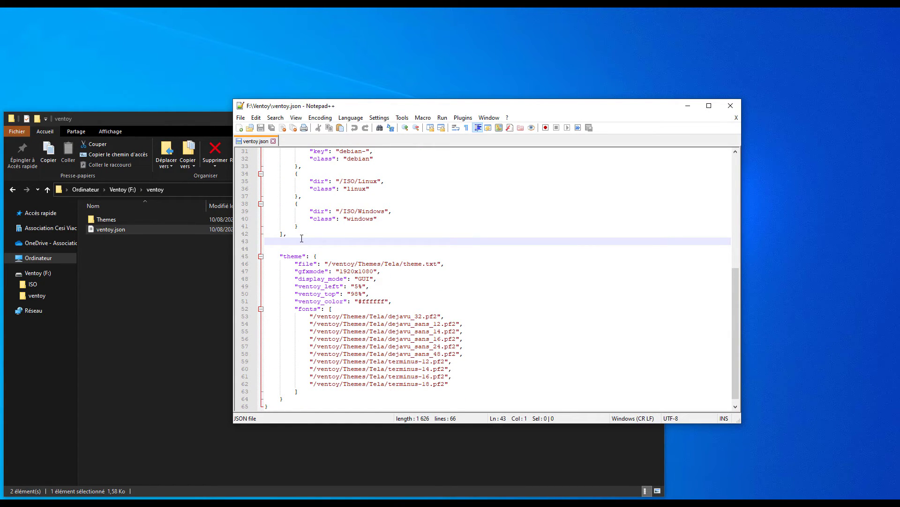
pyautogui.press('Return')
pyautogui.write('{     "menu_alias": [         {             "image": "/ISO/MX-19.1_x64.iso",             "alias": "MX 19.1 ISO file For me"         },         {             "image": "/ubuntu-20.04-desktop-amd64.iso",             "alias": "Ubuntu +++ <2004> +++"         },         {             "image": "/cn_windows_10_enterprise_ltsc_2019_x64_dvd_9c09ff24.iso",             "alias": "我的 Windows 10 系统"         },         {             "dir": "/ISO/Linux",             "alias": "[My Linux Directory]"         }     ] }')
pyautogui.click(300, 245)
pyautogui.press('BackSpace')
pyautogui.press('BackSpace')
pyautogui.press('BackSpace')
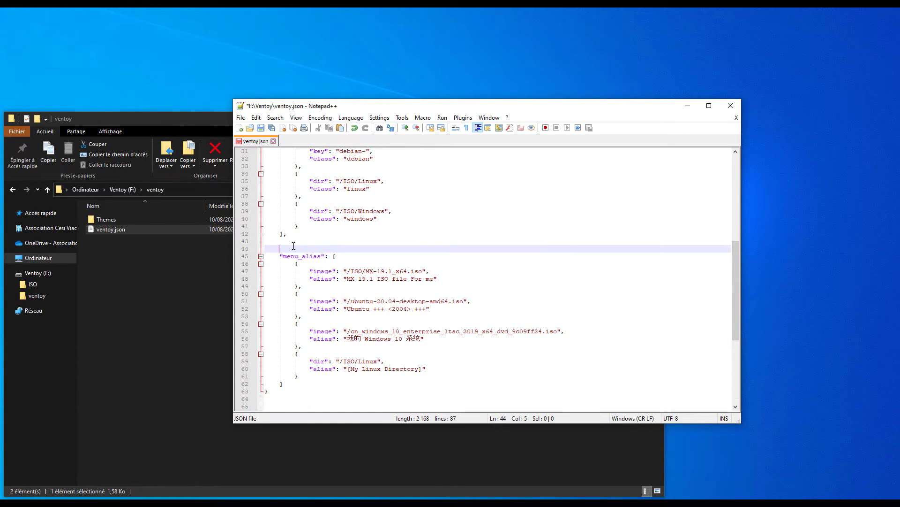
# Step: Delete the pasted menu_alias block's outer closing brace and add a comma after its closing bracket
pyautogui.scroll(-1, 288, 247)
pyautogui.click(281, 361)
pyautogui.press('BackSpace')
pyautogui.press('BackSpace')
pyautogui.write(',')
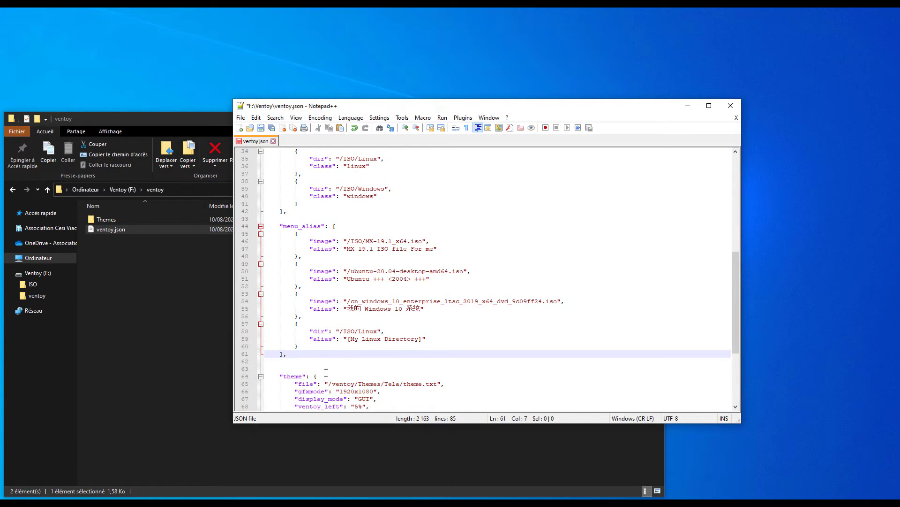
# Step: Examine the image, dir and alias lines of the sample menu_alias entries
pyautogui.scroll(1, 421, 280)
pyautogui.click(370, 256)
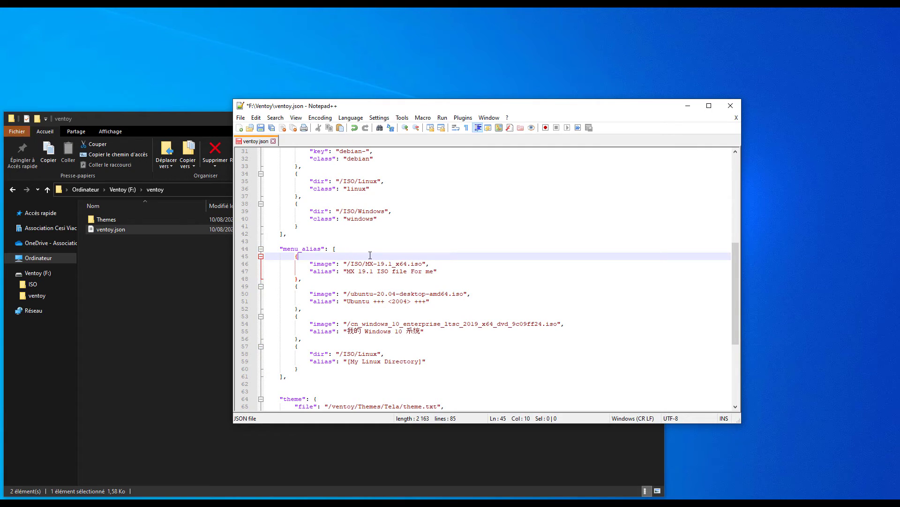
pyautogui.click(324, 264)
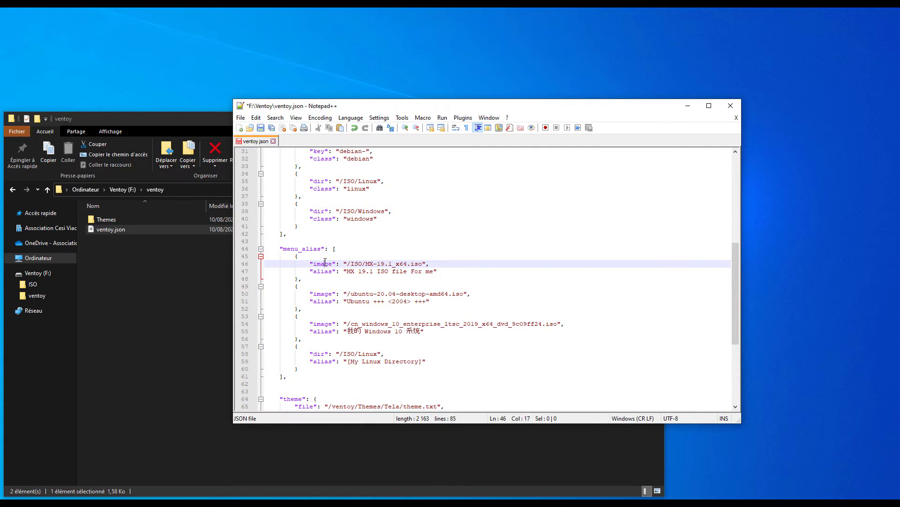
pyautogui.moveTo(423, 264); pyautogui.dragTo(347, 264)
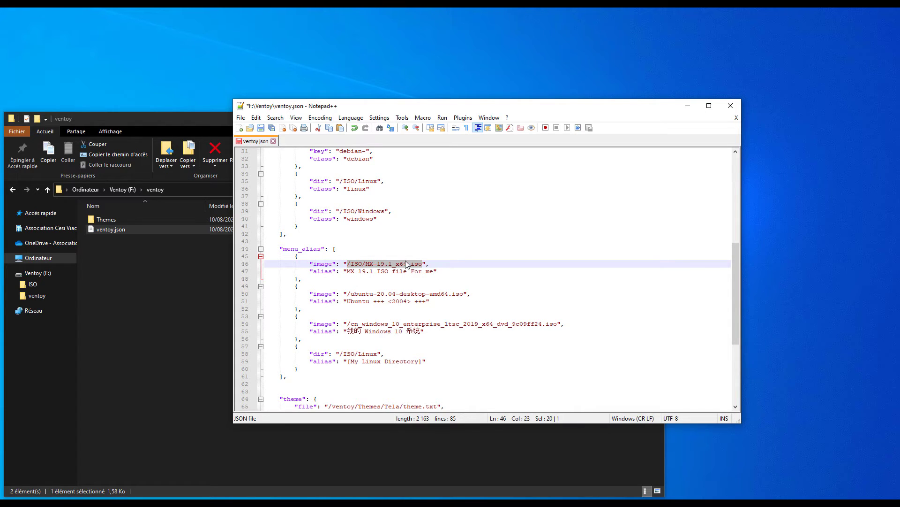
pyautogui.click(320, 272)
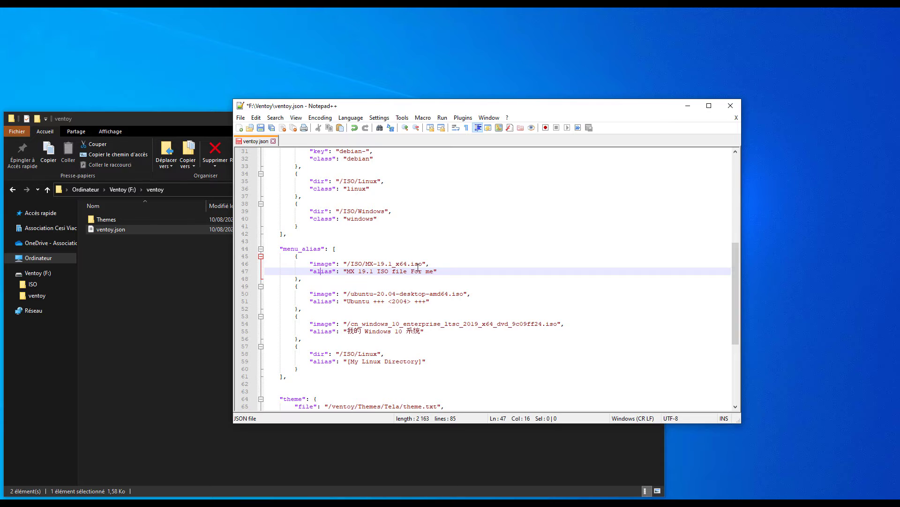
pyautogui.moveTo(455, 274); pyautogui.dragTo(343, 272)
pyautogui.click(349, 287)
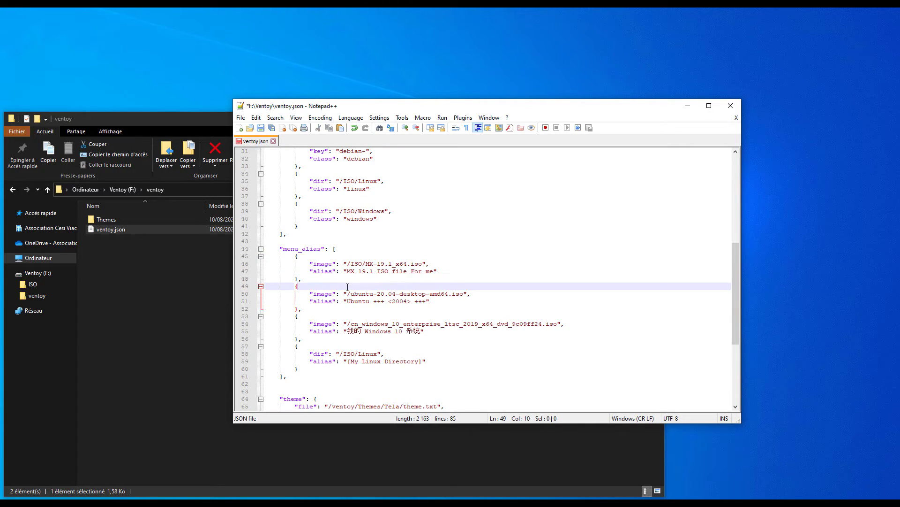
pyautogui.click(322, 355)
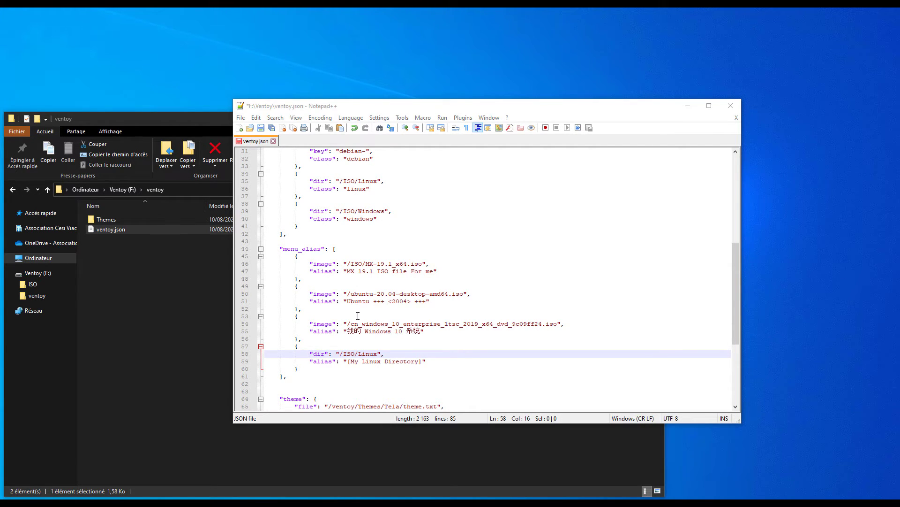
pyautogui.click(358, 316)
pyautogui.moveTo(427, 301); pyautogui.dragTo(317, 303)
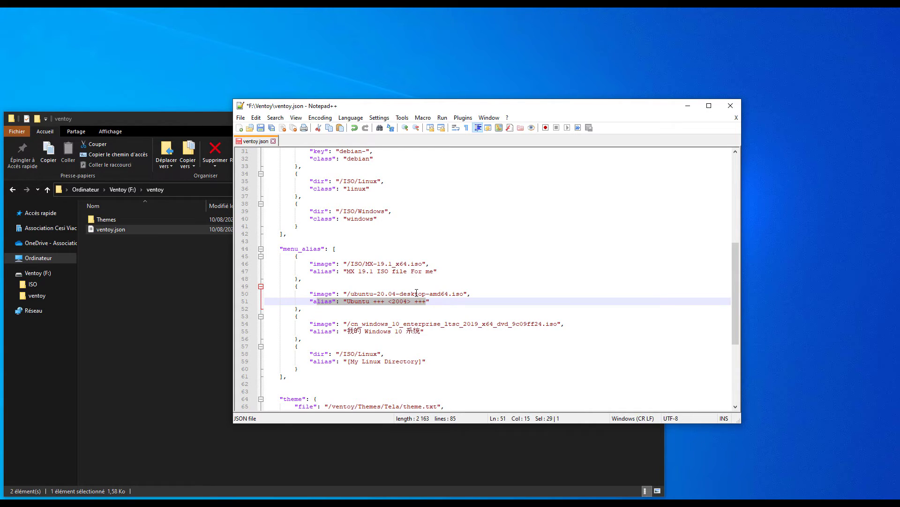
pyautogui.click(385, 297)
# Step: Set the first menu_alias entry's image path to "/ISO/Windows/Windows_Server_2019_eval.iso"
pyautogui.click(371, 264)
pyautogui.moveTo(422, 264); pyautogui.dragTo(368, 265)
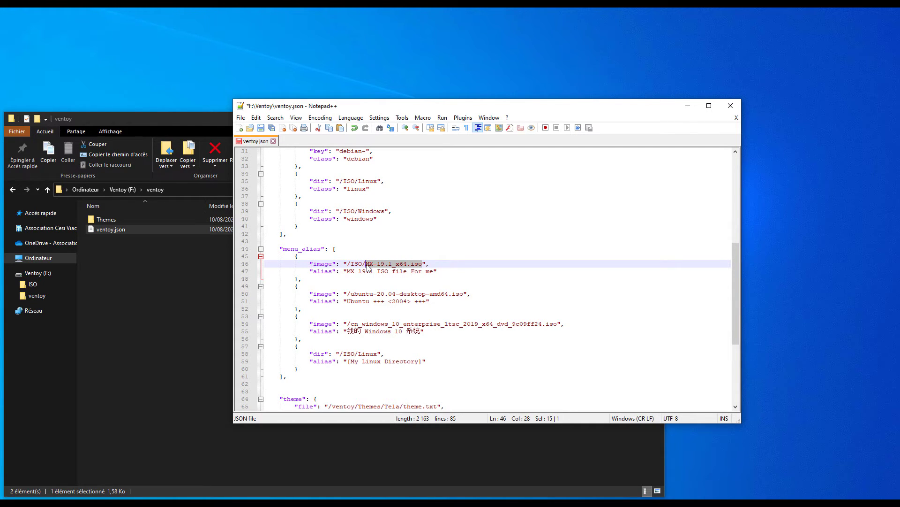
pyautogui.press('Delete')
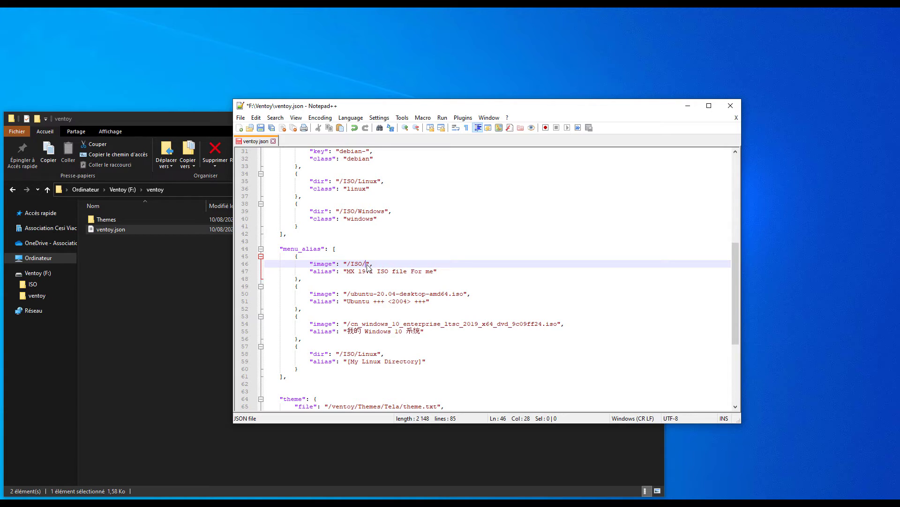
pyautogui.write('Windows/Windows')
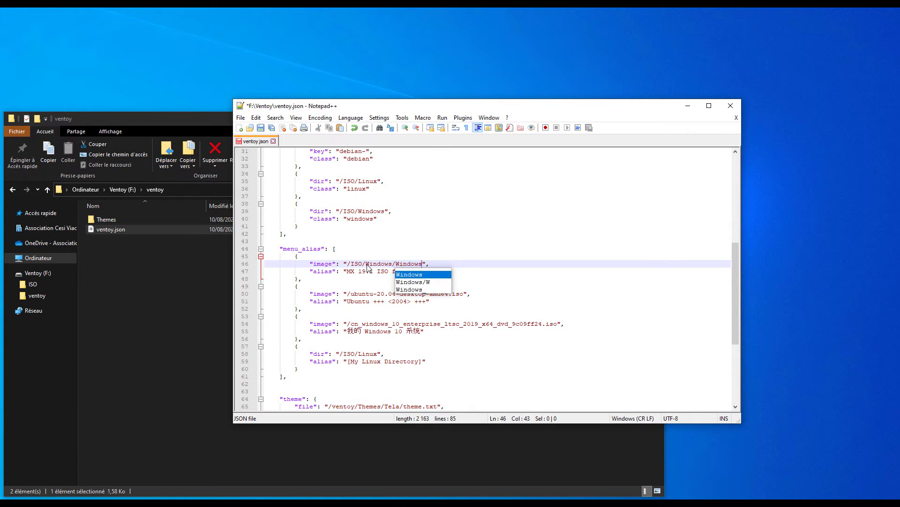
pyautogui.write('_Server_2')
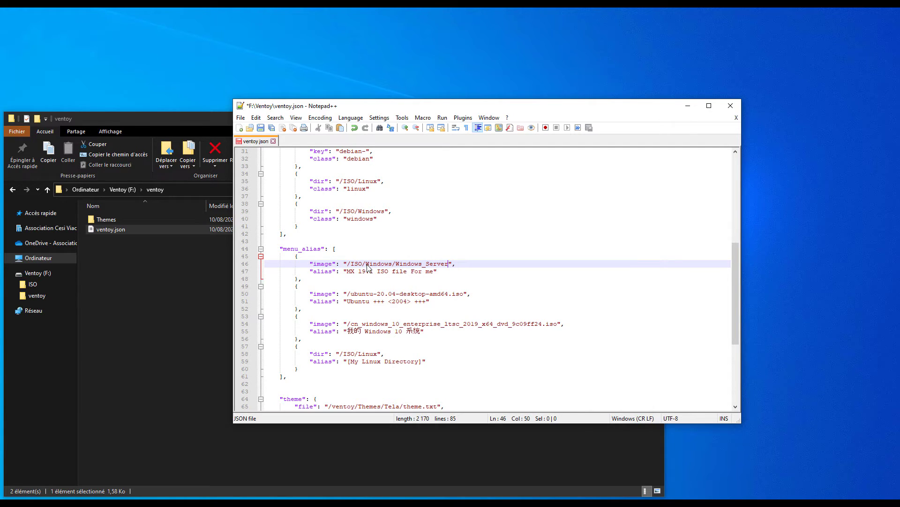
pyautogui.write('019_eval.iso')
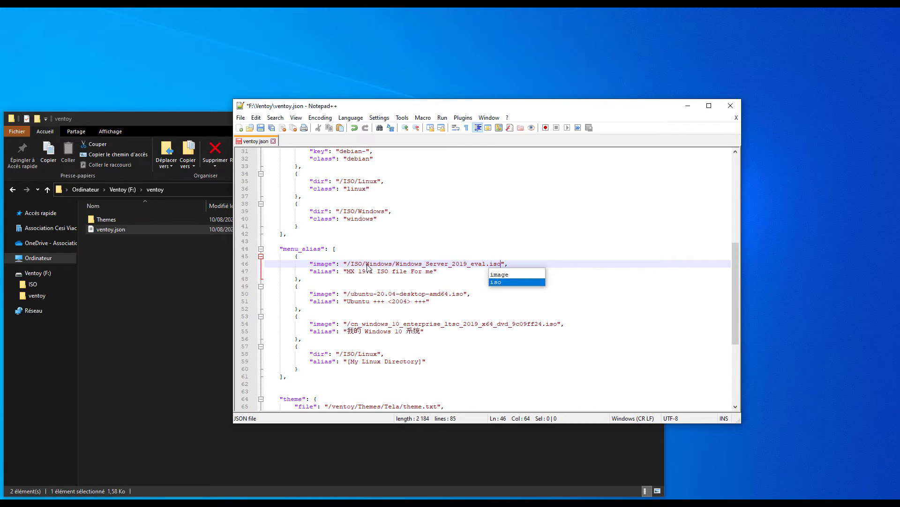
pyautogui.click(346, 263)
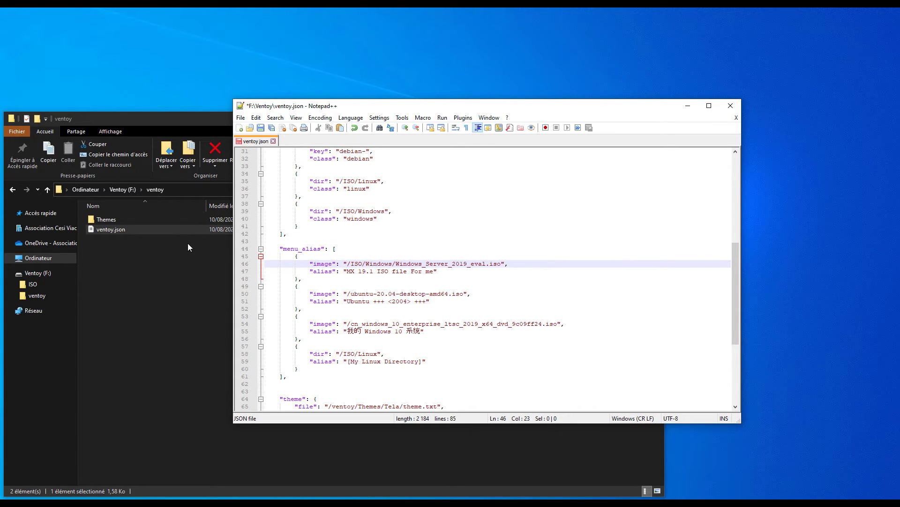
# Step: Check the Windows Server image's path and file name in the drive's ISO/Windows folder
pyautogui.click(50, 285)
pyautogui.doubleClick(107, 229)
pyautogui.click(136, 230)
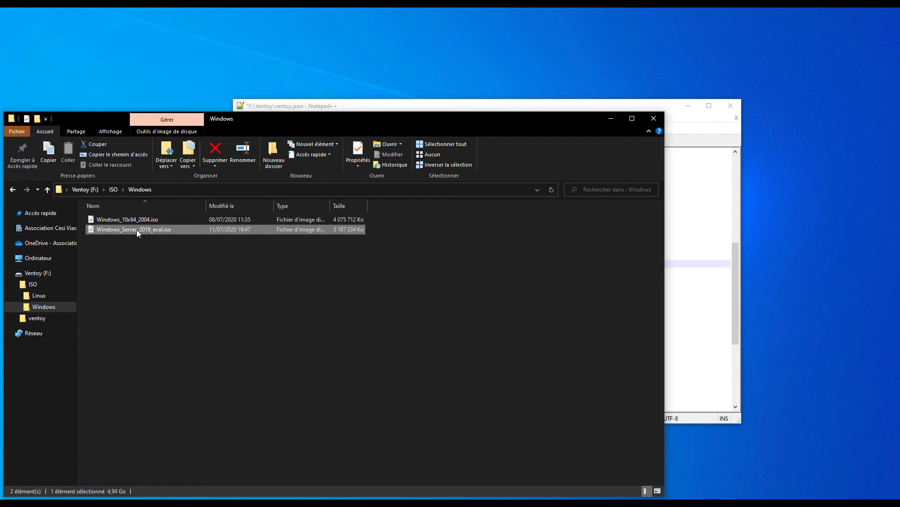
pyautogui.rightClick(126, 220)
pyautogui.click(173, 477)
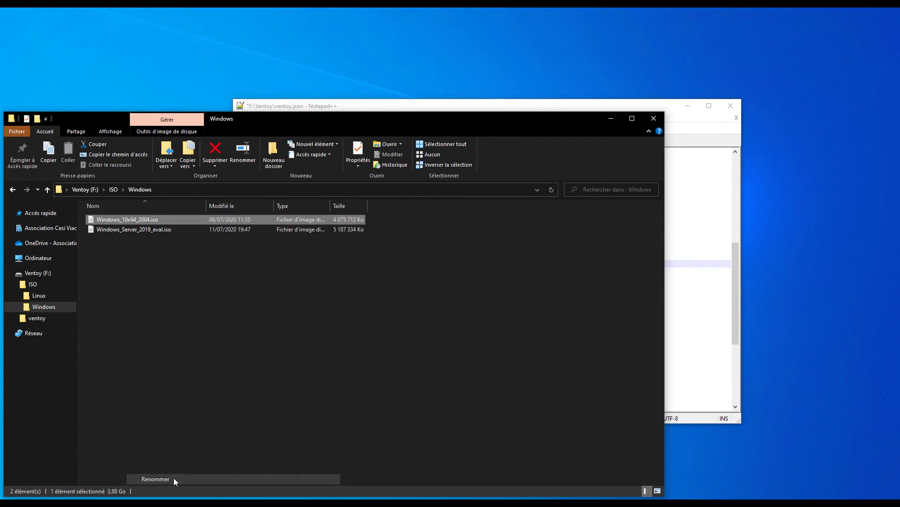
# Step: In ventoy.json in Notepad++, set the Windows Server 2019 entry's alias to "Windows Server +++ <2019> +++"
pyautogui.click(716, 317)
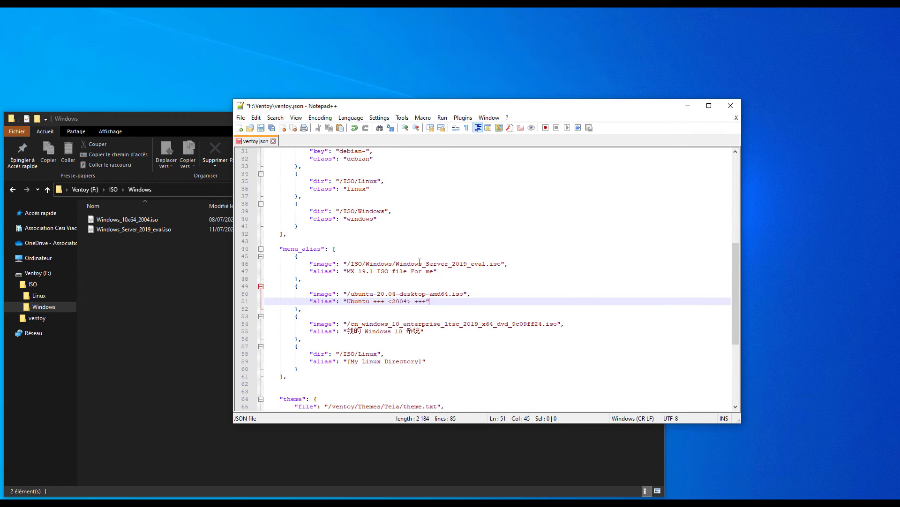
pyautogui.moveTo(449, 264); pyautogui.dragTo(352, 271)
pyautogui.press('BackSpace')
pyautogui.press('BackSpace')
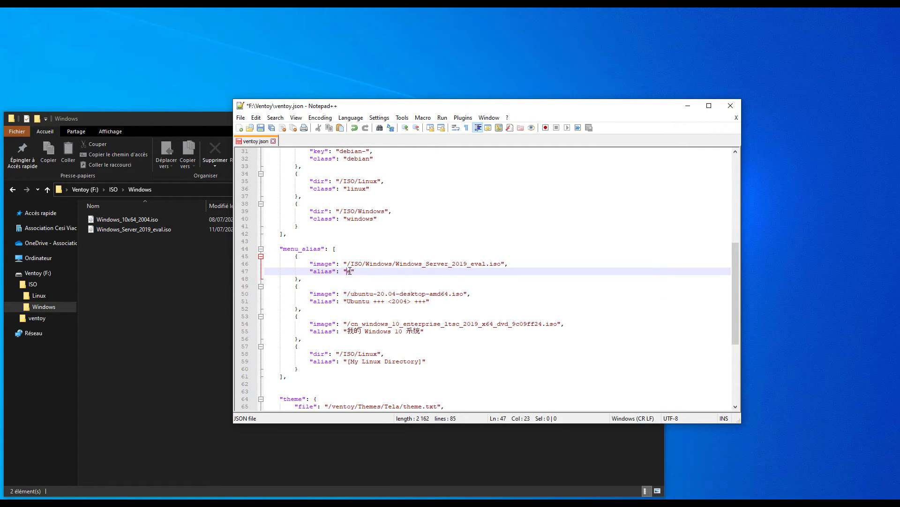
pyautogui.press('Delete')
pyautogui.write('Windows Ser')
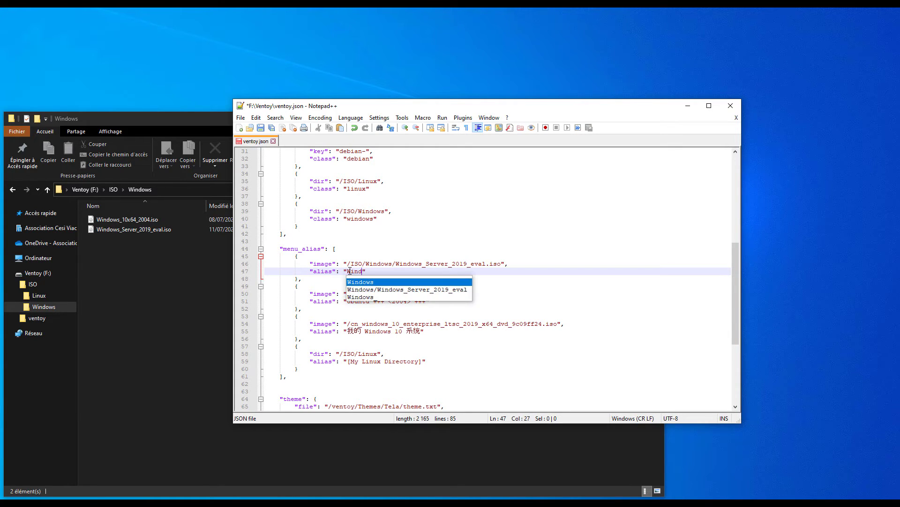
pyautogui.write('ver ')
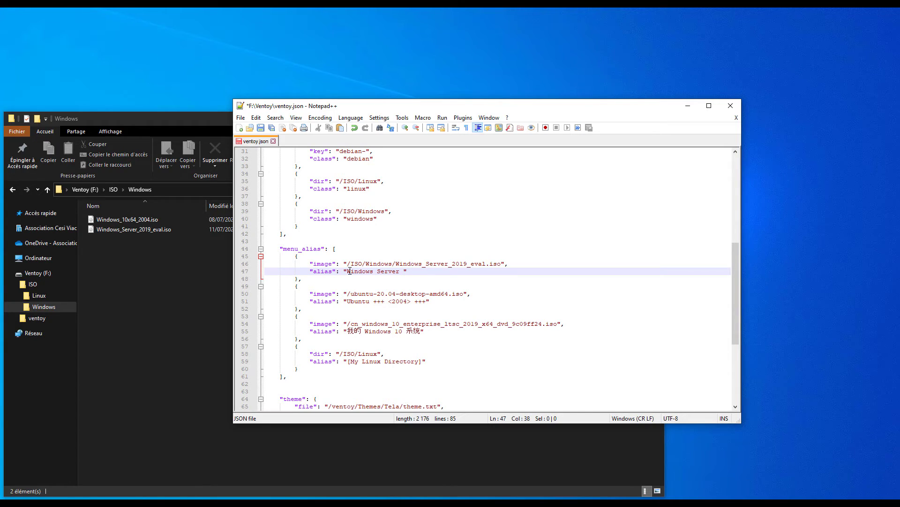
pyautogui.write('+++ <')
pyautogui.write(' 2019 +++')
pyautogui.write('<')
pyautogui.press('BackSpace')
pyautogui.press('Left')
pyautogui.write('<')
# Step: Insert "ISO/" into the Ubuntu entry's image path and open the drive's ISO/Linux folder in File Explorer
pyautogui.click(393, 294)
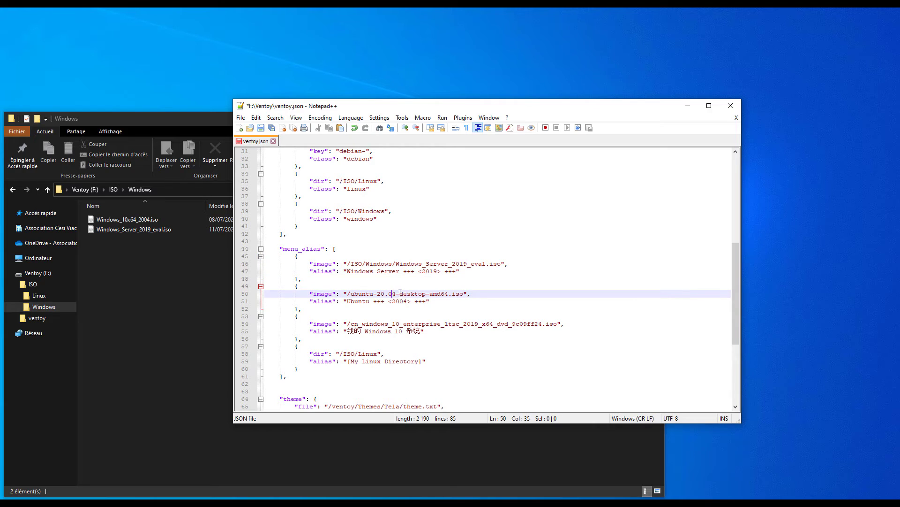
pyautogui.click(352, 295)
pyautogui.write('ISO')
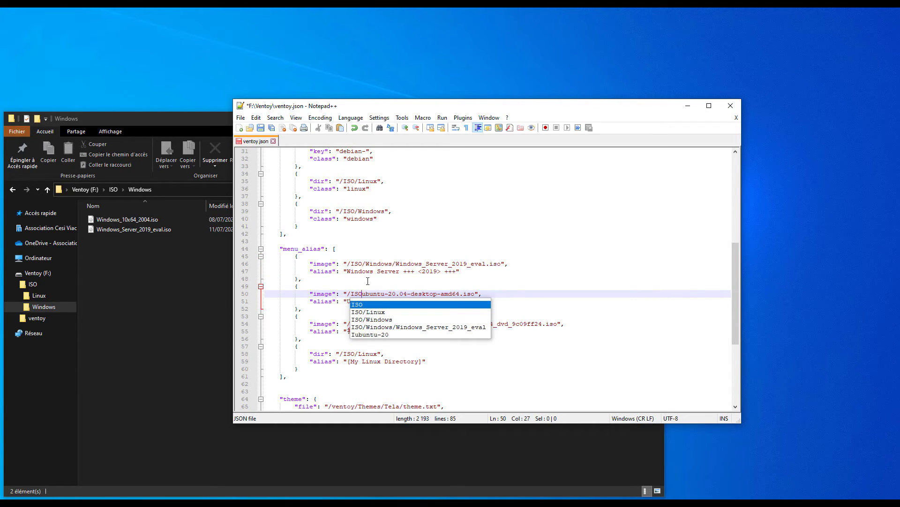
pyautogui.write('/')
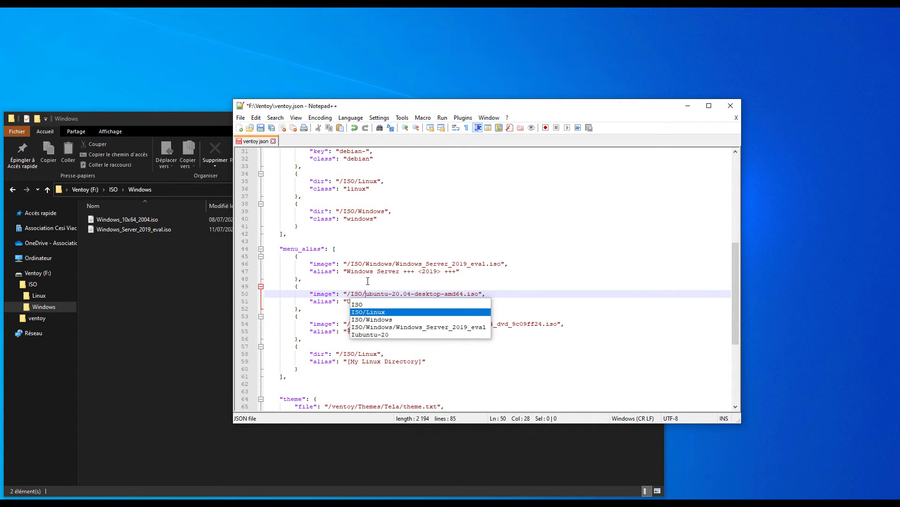
pyautogui.click(39, 285)
pyautogui.click(113, 230)
pyautogui.click(39, 295)
# Step: Back in Notepad++, replace the third menu_alias entry's image file name with "Windows_10x64_2004.iso"
pyautogui.click(689, 279)
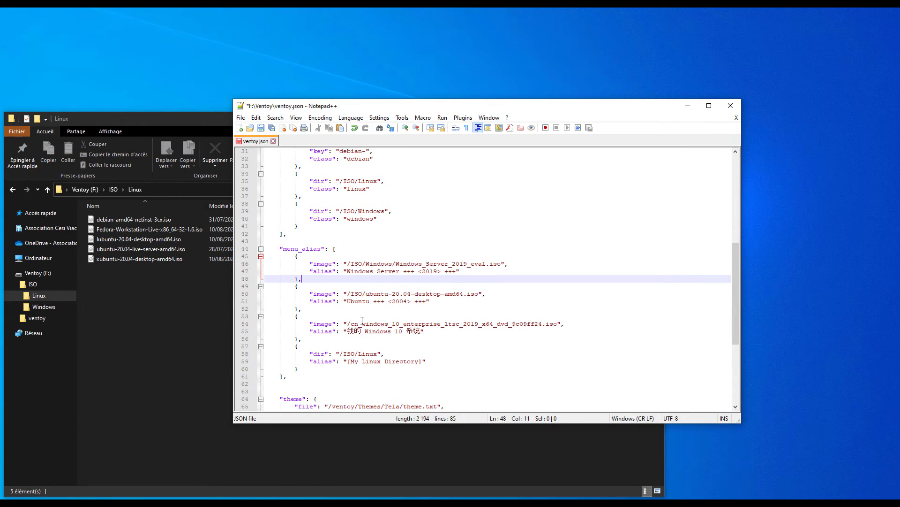
pyautogui.moveTo(557, 324); pyautogui.dragTo(350, 324)
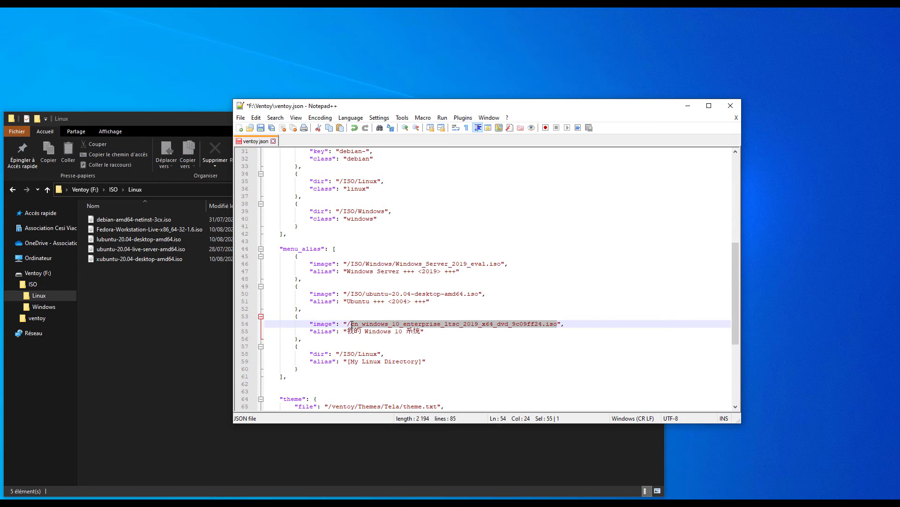
pyautogui.write('Windows_10x64_2004.iso')
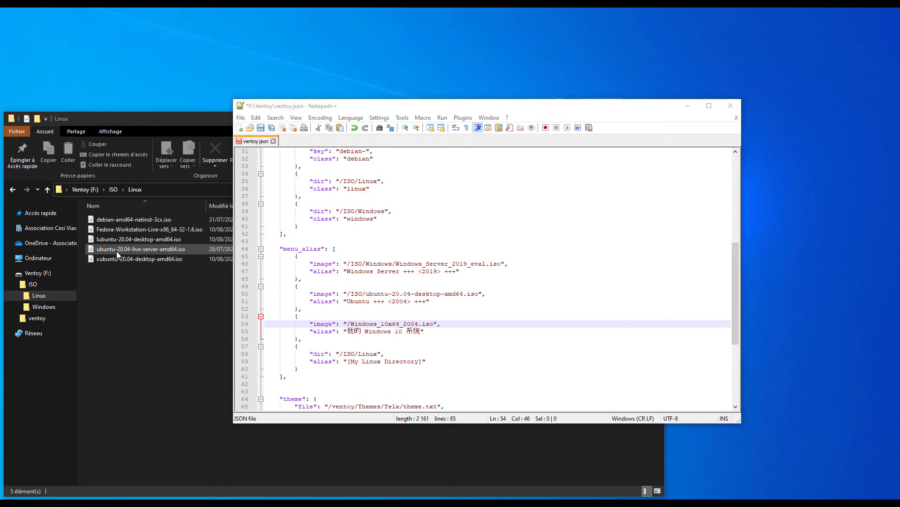
# Step: Copy the Ubuntu live server ISO's file name and set the Ubuntu entry's image path to "/ISO/Linux/ubuntu-20.04-live-server-amd64.iso"
pyautogui.rightClick(116, 251)
pyautogui.click(158, 480)
pyautogui.hotkey('ctrl', 'a')
pyautogui.hotkey('ctrl', 'c')
pyautogui.click(694, 265)
pyautogui.click(702, 282)
pyautogui.moveTo(480, 293); pyautogui.dragTo(365, 294)
pyautogui.hotkey('ctrl', 'v')
pyautogui.click(364, 293)
pyautogui.write('Linux')
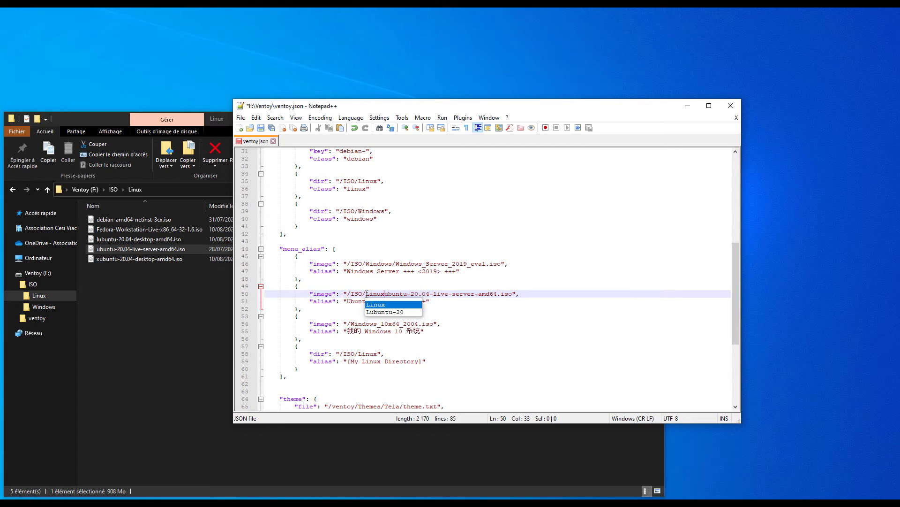
pyautogui.write('/')
pyautogui.click(463, 300)
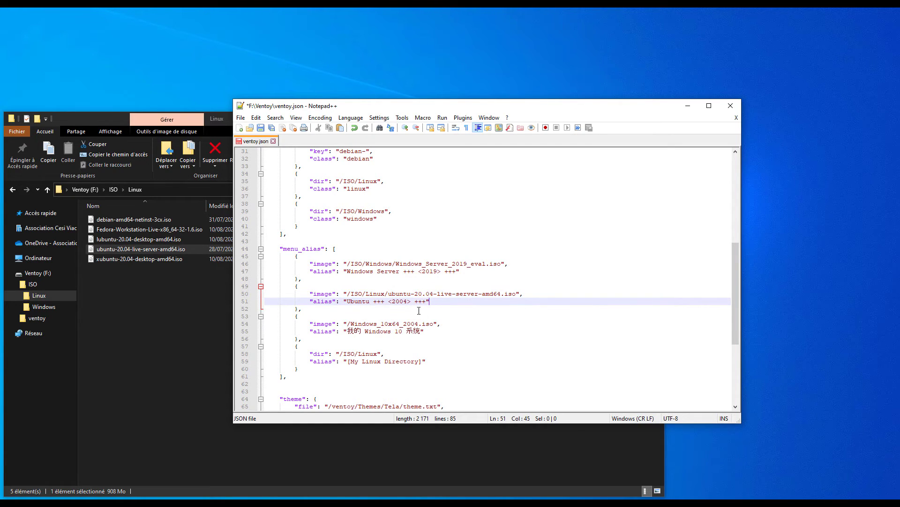
# Step: Set the Windows 10 entry's image path to "/ISO/Windows/Windows_10x64_2004.iso"
pyautogui.moveTo(426, 302); pyautogui.dragTo(355, 303)
pyautogui.click(371, 309)
pyautogui.click(392, 324)
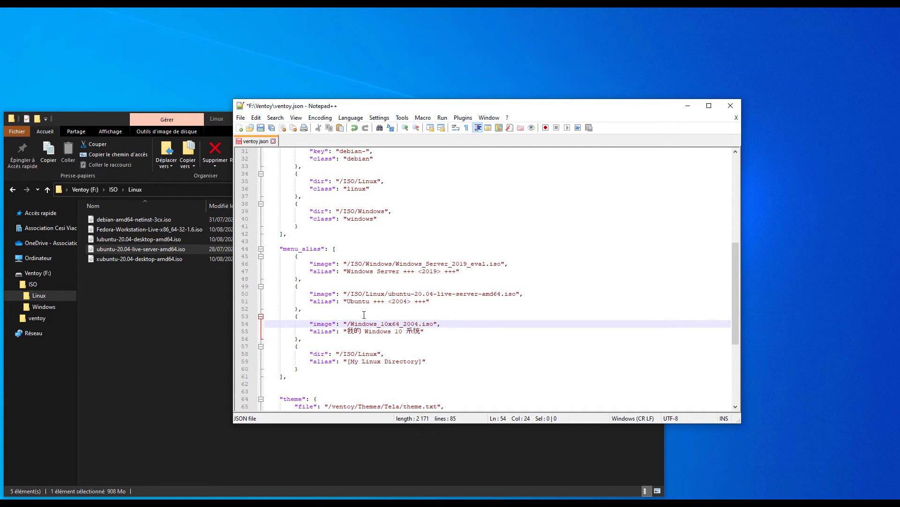
pyautogui.write('ISO/Windows')
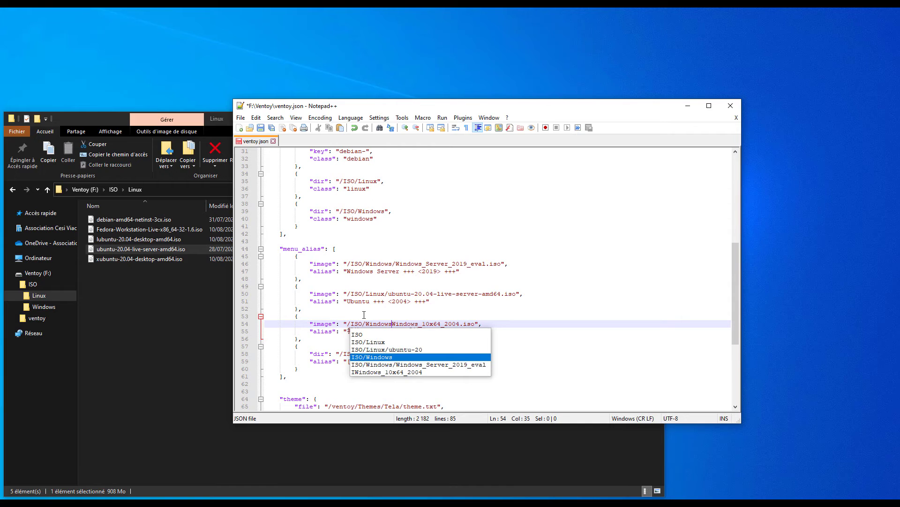
pyautogui.write('/')
pyautogui.click(531, 310)
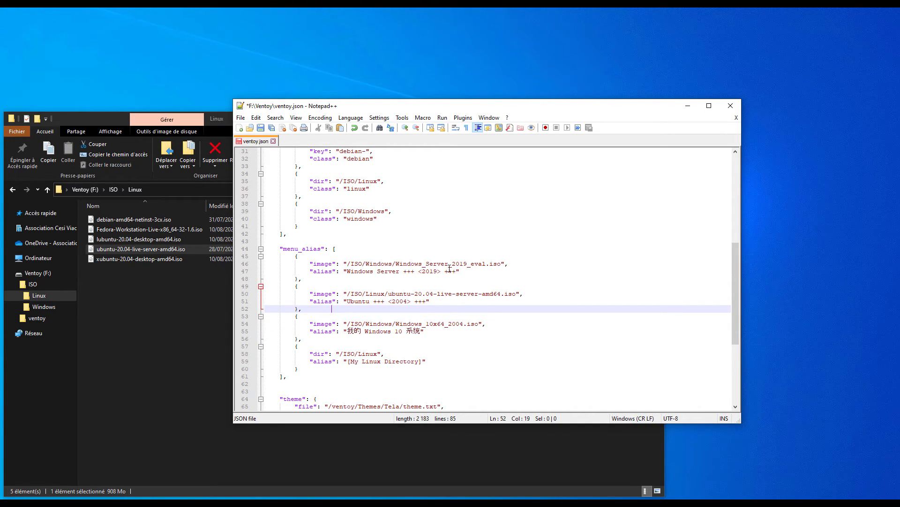
# Step: Set the alias of the "/ISO/Linux" directory entry to "■■■■ Ceci est mon dossier LINUX ■■■■"
pyautogui.scroll(-1, 323, 359)
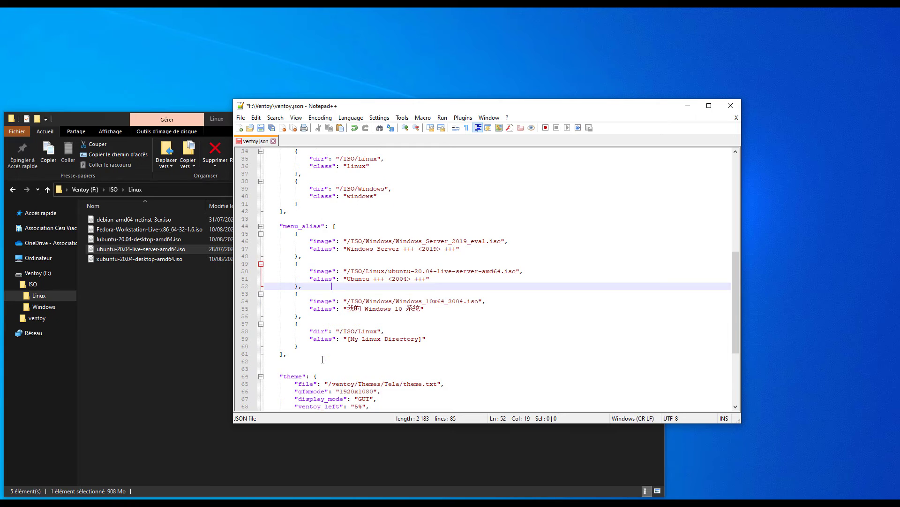
pyautogui.click(373, 332)
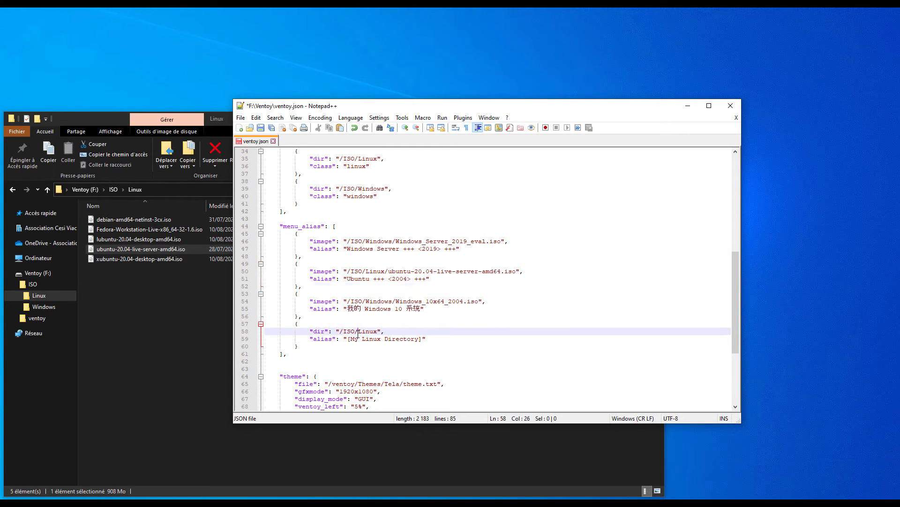
pyautogui.moveTo(422, 339); pyautogui.dragTo(350, 338)
pyautogui.press('BackSpace')
pyautogui.press('BackSpace')
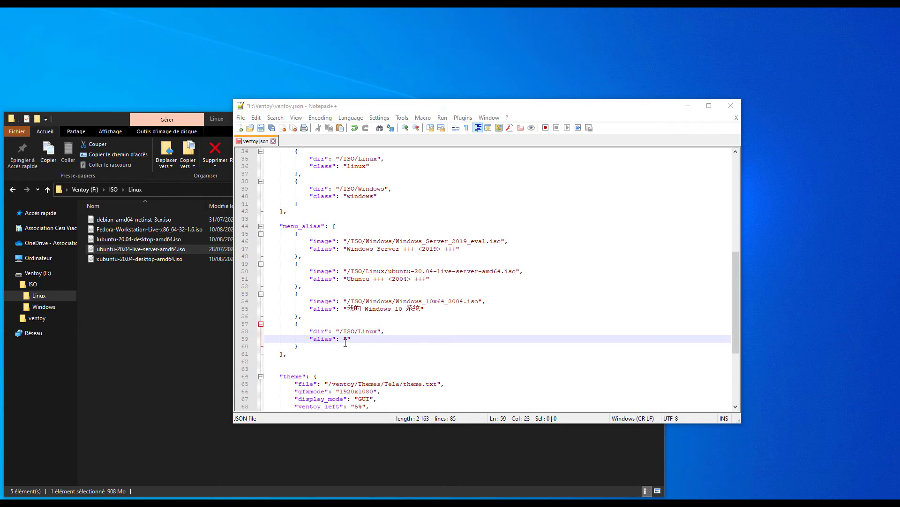
pyautogui.write('■■■■ Ceci est mon dossier LINUX ■■■■')
# Step: Add a menu_alias entry before the Linux directory with dir "/ISO/Windows" and alias "我的 Ceci est mon dossier Windows 系统"
pyautogui.click(312, 320)
pyautogui.press('Return')
pyautogui.write('{ "dir": "/ISO/Windows", "alias": "我的 Ceci est mon dossier Windows 系统" },')
pyautogui.click(328, 322)
pyautogui.press('BackSpace')
pyautogui.press('BackSpace')
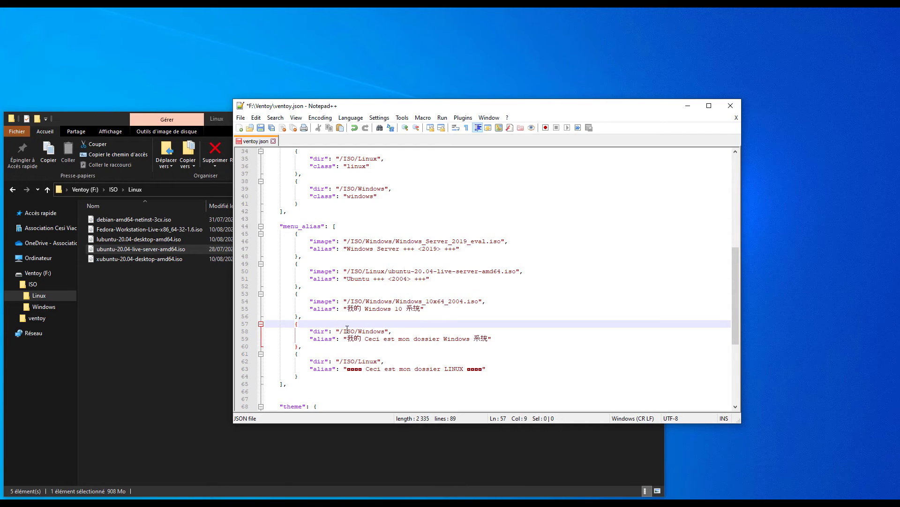
# Step: Check the aliases and the commas between the menu_alias entries, and save ventoy.json
pyautogui.click(490, 339)
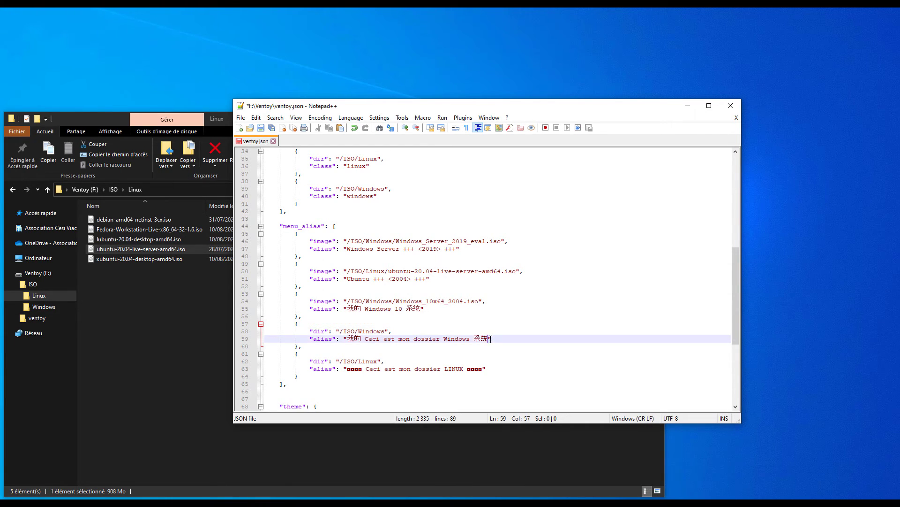
pyautogui.moveTo(358, 313); pyautogui.dragTo(346, 309)
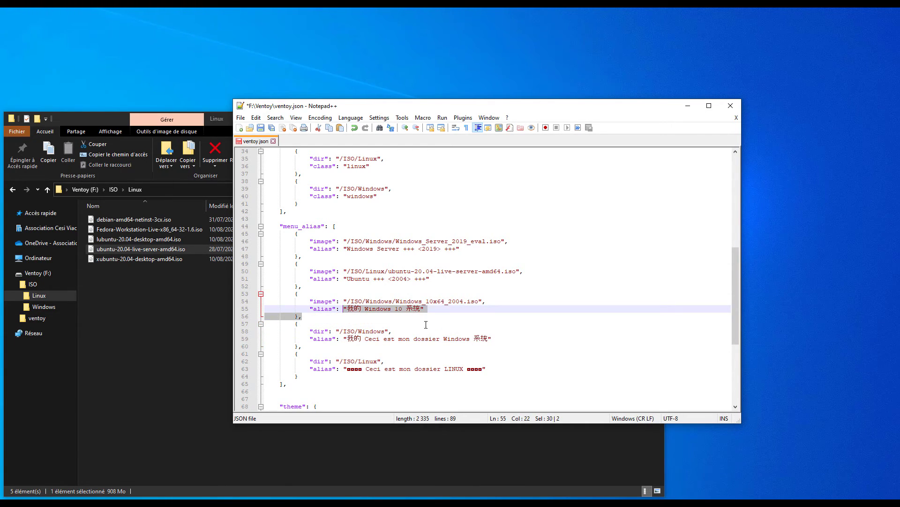
pyautogui.click(310, 347)
pyautogui.click(306, 316)
pyautogui.click(306, 345)
pyautogui.click(305, 317)
pyautogui.click(304, 381)
pyautogui.hotkey('ctrl', 's')
# Step: In the VMware virtual machine's Ventoy boot menu, compare the Linux and Windows directory aliases
pyautogui.click(370, 232)
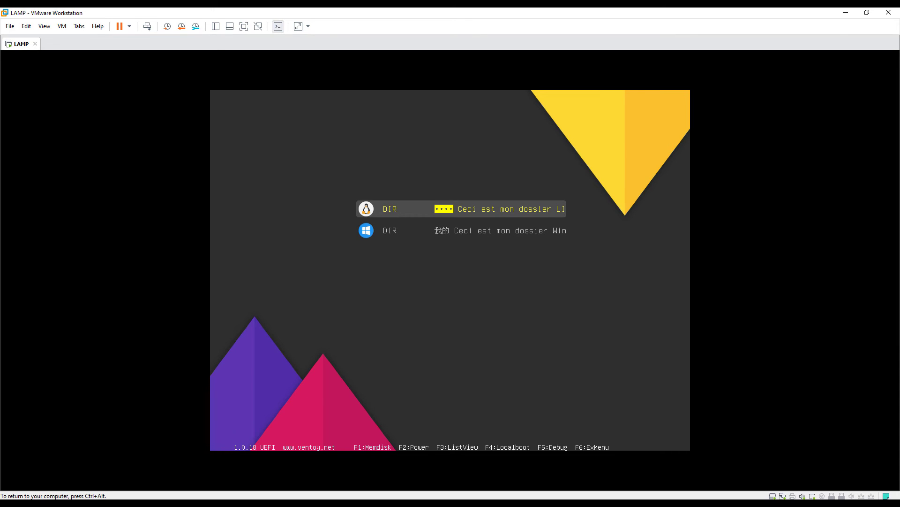
pyautogui.press('Down')
pyautogui.press('Up')
pyautogui.press('Down')
pyautogui.press('Up')
pyautogui.press('Down')
pyautogui.press('Up')
pyautogui.press('Down')
pyautogui.press('Up')
# Step: Open the Linux directory in the boot menu and highlight the aliased Ubuntu entry
pyautogui.press('Return')
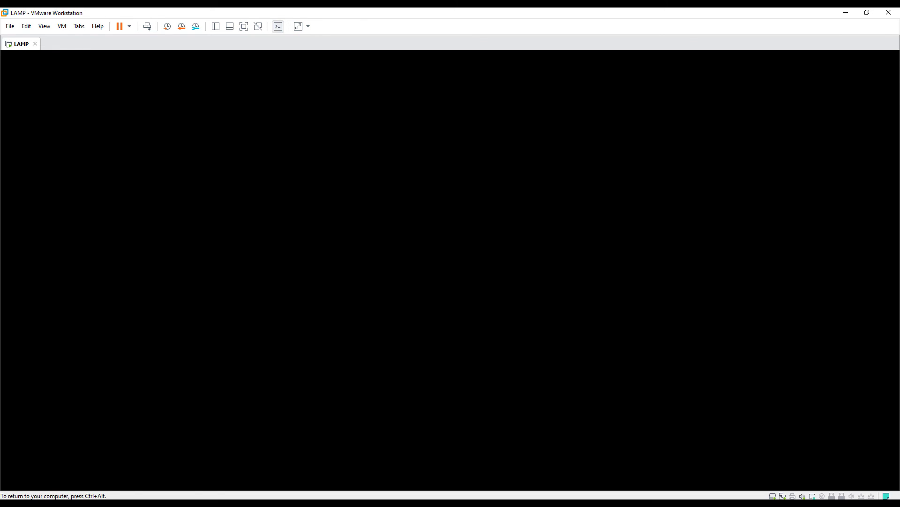
pyautogui.press('Down')
pyautogui.press('Down')
pyautogui.press('Down')
pyautogui.press('Down')
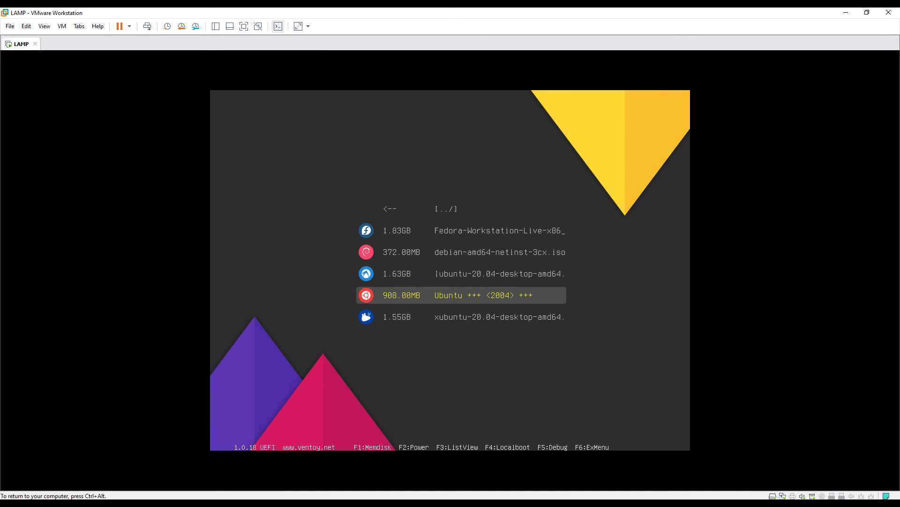
# Step: Go back and open the Windows directory in the boot menu to view the Windows 10 and Windows Server aliases
pyautogui.press('Escape')
pyautogui.press('Down')
pyautogui.press('Return')
pyautogui.press('Down')
pyautogui.press('Up')
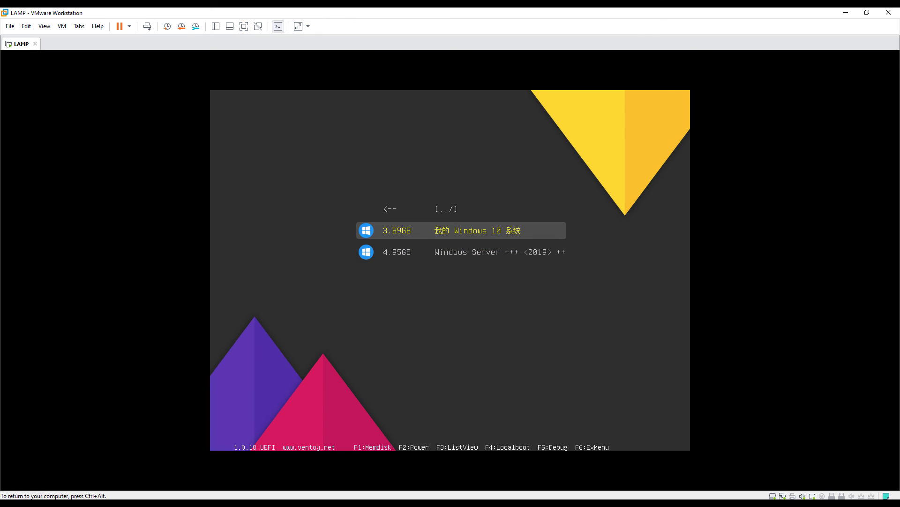
pyautogui.press('Down')
pyautogui.press('Up')
pyautogui.press('Down')
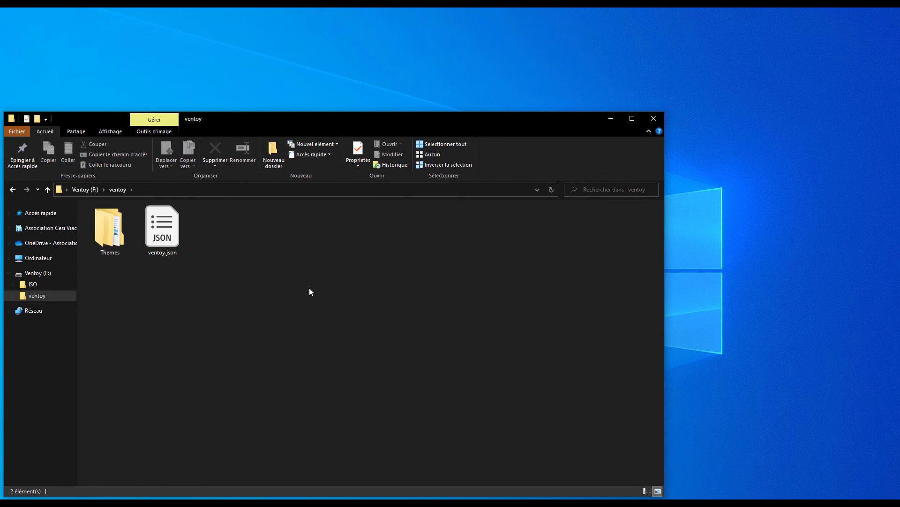
# Step: In File Explorer, open theme.txt from the drive's ventoy/Themes/Tela folder and locate its boot_menu section
pyautogui.click(114, 230)
pyautogui.doubleClick(114, 230)
pyautogui.doubleClick(112, 220)
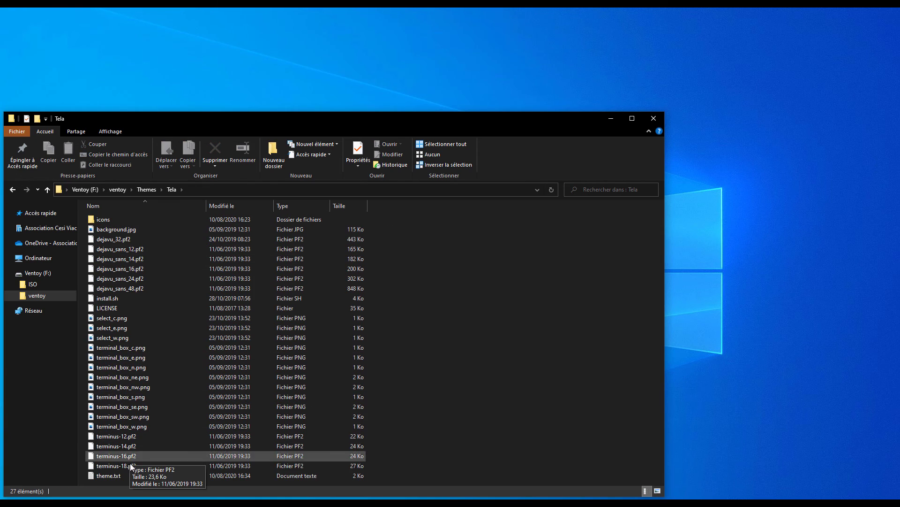
pyautogui.doubleClick(115, 475)
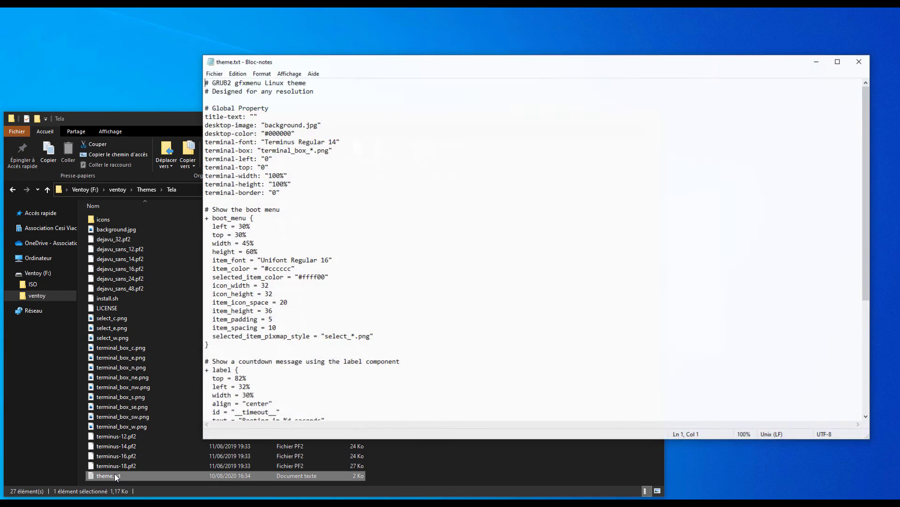
pyautogui.click(298, 208)
pyautogui.scroll(-3, 298, 201)
pyautogui.scroll(2, 284, 185)
pyautogui.hotkey('shift', 'Down')
pyautogui.click(287, 186)
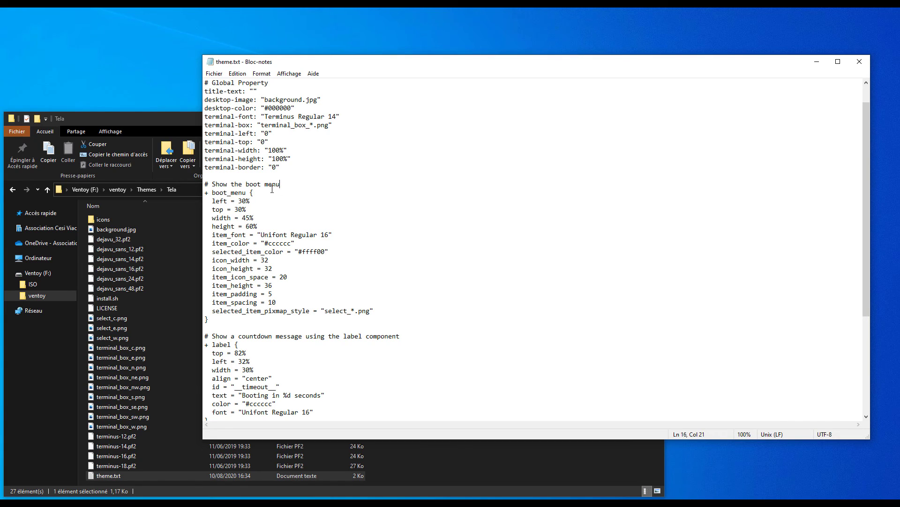
pyautogui.click(299, 194)
# Step: Increase the width percentage of the boot_menu section in theme.txt and save the file
pyautogui.moveTo(212, 217); pyautogui.dragTo(231, 219)
pyautogui.moveTo(212, 227); pyautogui.dragTo(235, 226)
pyautogui.click(252, 218)
pyautogui.moveTo(212, 227); pyautogui.dragTo(231, 218)
pyautogui.click(235, 219)
pyautogui.click(249, 218)
pyautogui.press('BackSpace')
pyautogui.write('7')
pyautogui.hotkey('ctrl', 's')
# Step: In the virtual machine's Ventoy boot menu, check the widened directory entries and the aliases inside the Windows directory
pyautogui.click(395, 243)
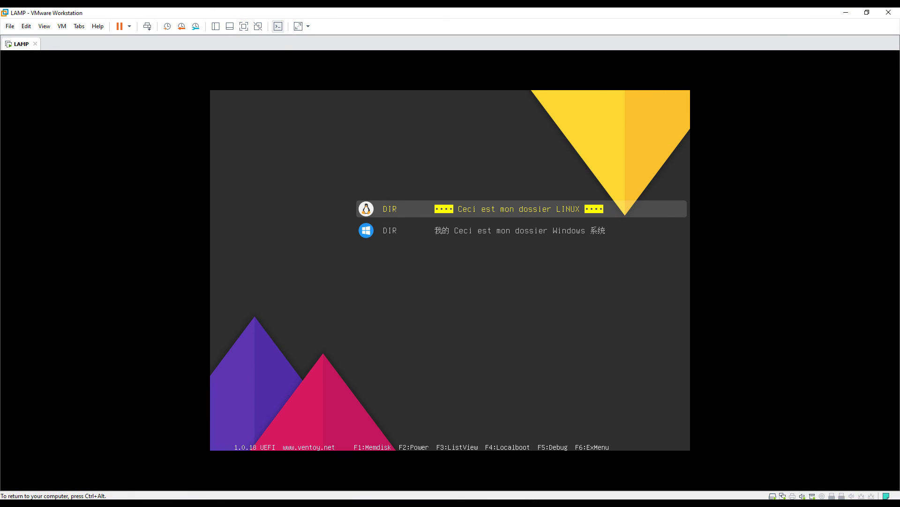
pyautogui.press('Down')
pyautogui.press('Up')
pyautogui.press('Return')
pyautogui.press('Return')
pyautogui.press('Down')
pyautogui.press('Return')
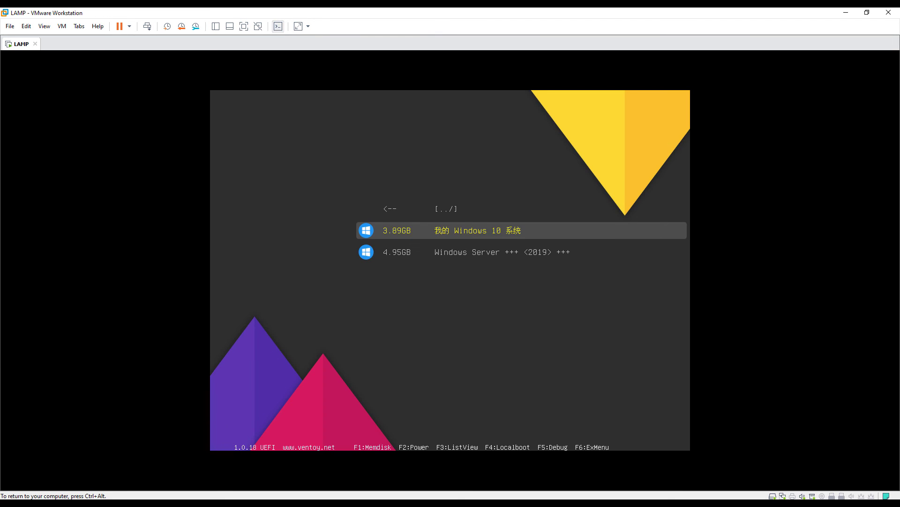
pyautogui.press('Down')
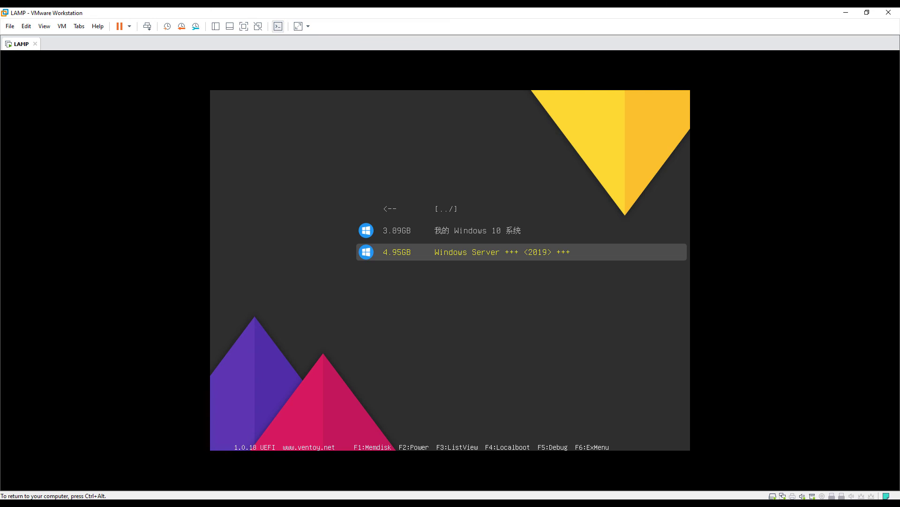
# Step: Return to the boot menu's top level and review the full Linux and Windows directory aliases
pyautogui.press('Escape')
pyautogui.press('Up')
pyautogui.press('Down')
pyautogui.press('Up')
pyautogui.press('Down')
pyautogui.press('Up')
pyautogui.press('Down')
pyautogui.press('Up')
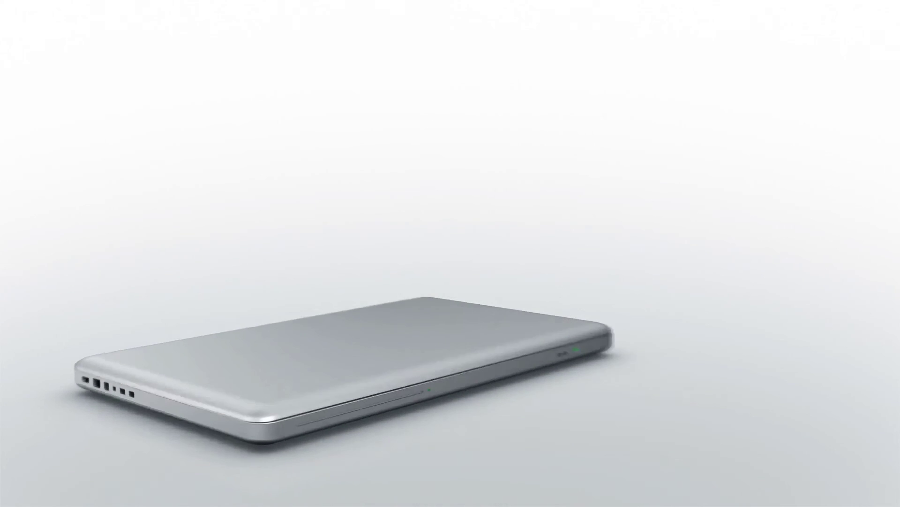